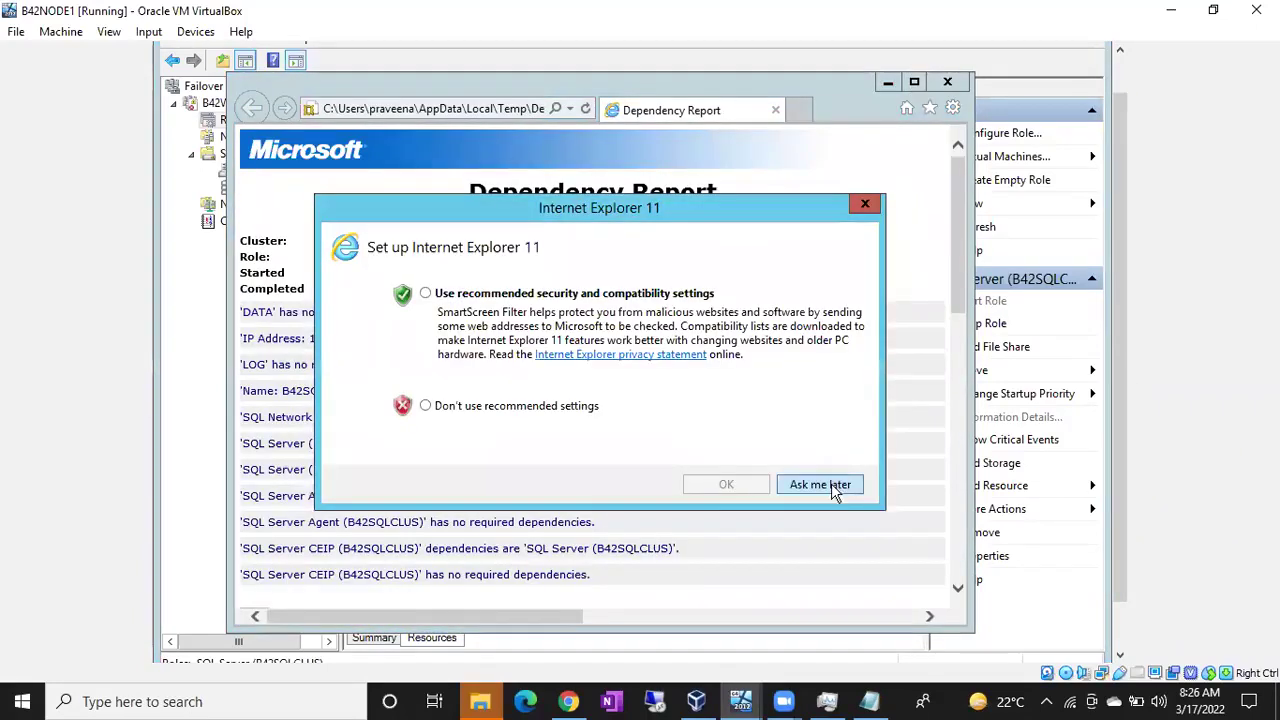
- Postpone the browser setup, maximize the Dependency Report, and examine the SQL Server (B42SQLCLUS) role's diagram from the services to the IP address
left_click(820, 484)
left_click(914, 82)
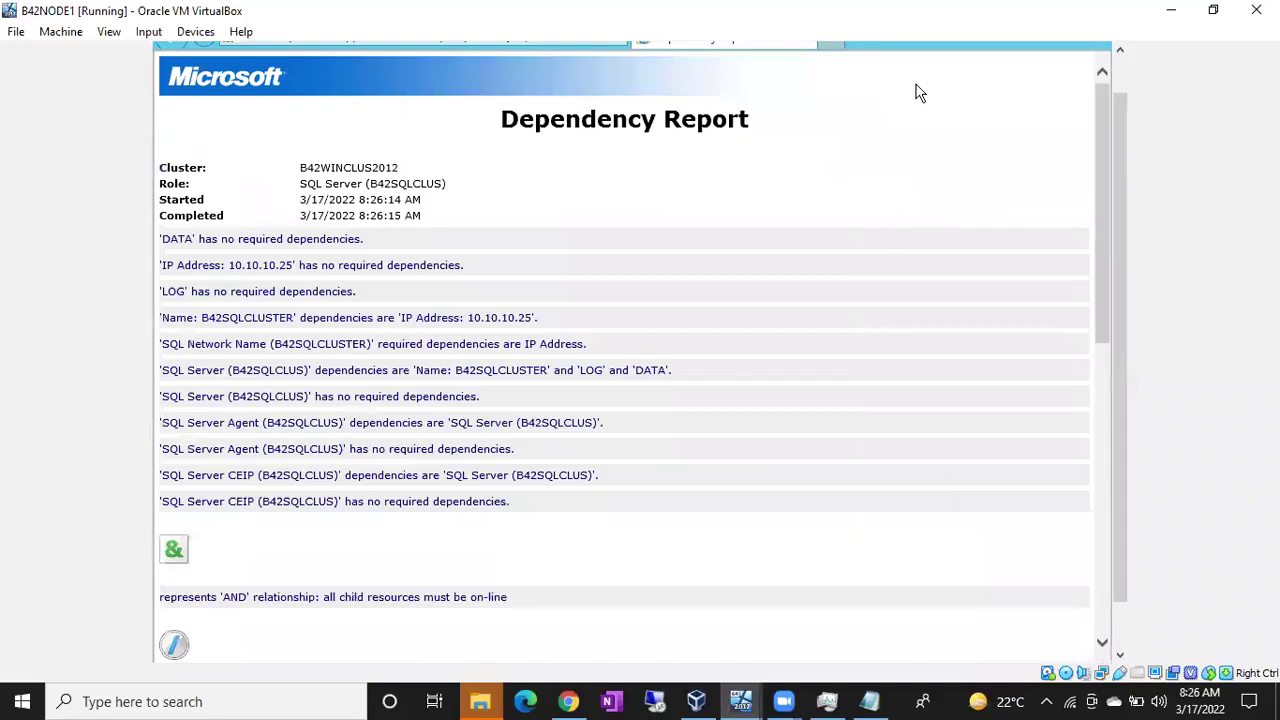
left_click_drag(1107, 251, 1078, 494)
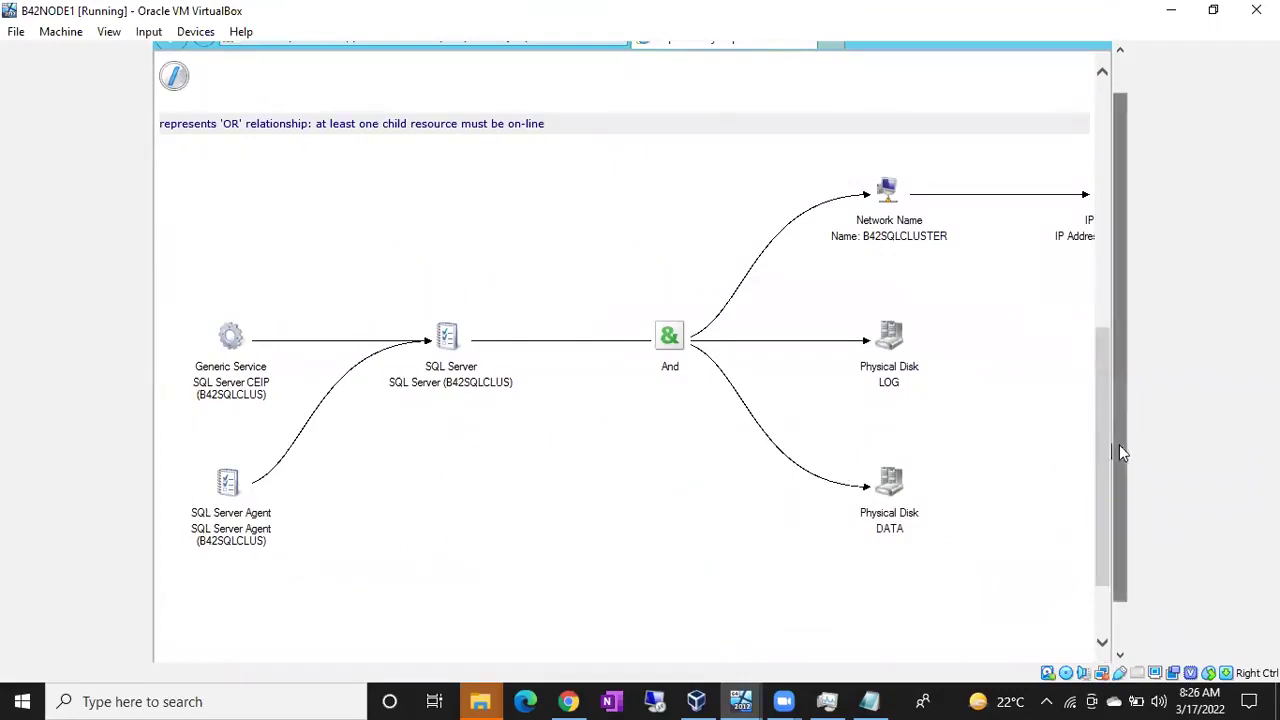
left_click_drag(1119, 448, 1124, 502)
left_click_drag(679, 619, 643, 607)
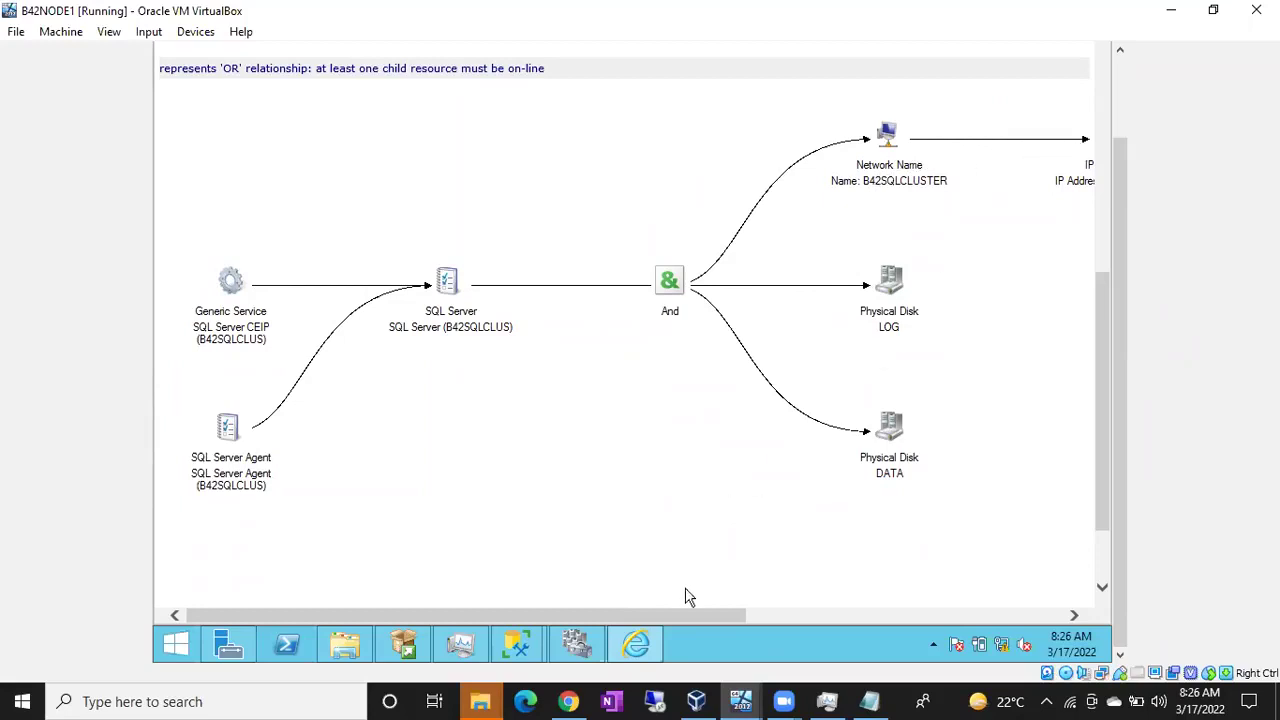
left_click_drag(691, 614, 786, 612)
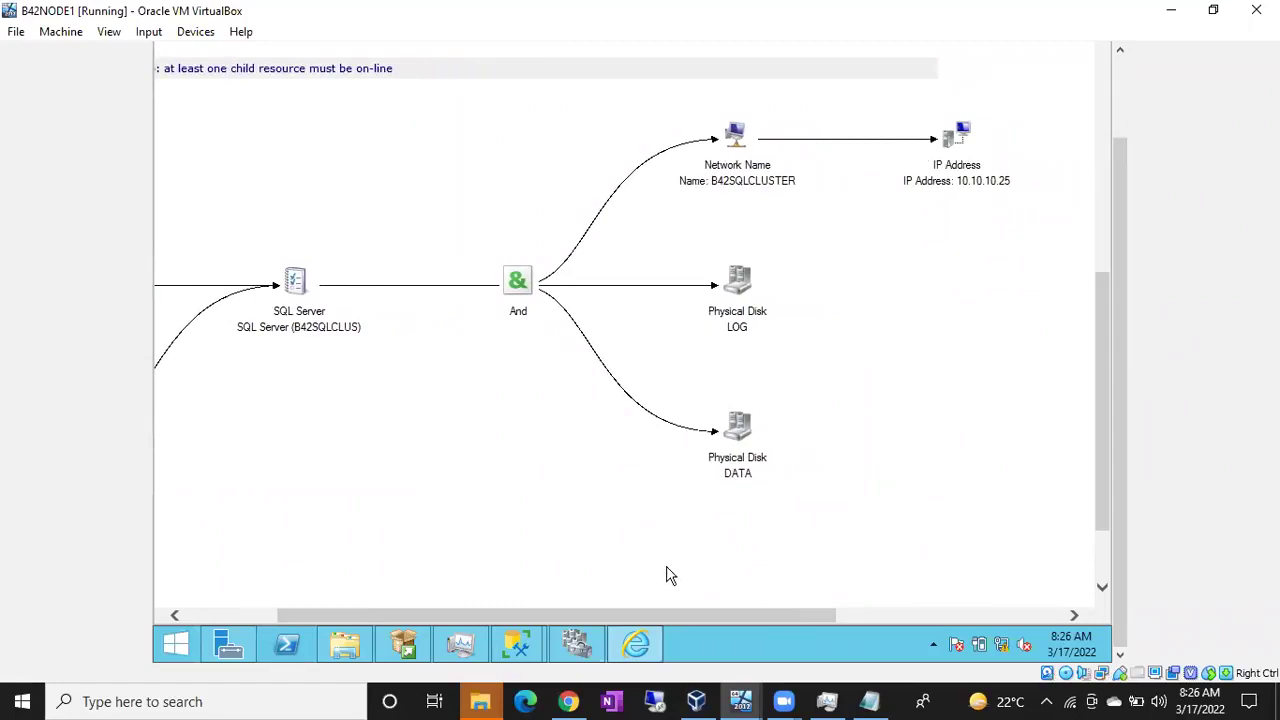
left_click_drag(665, 616, 490, 612)
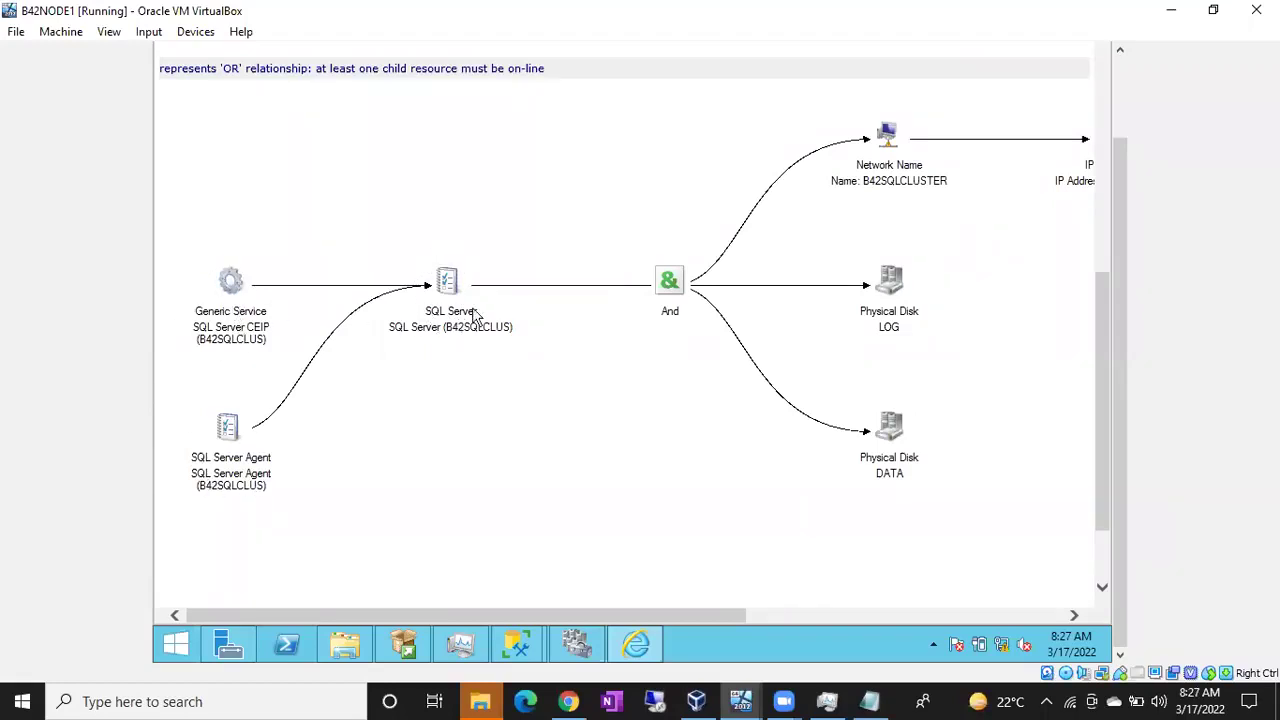
left_click_drag(603, 617, 727, 604)
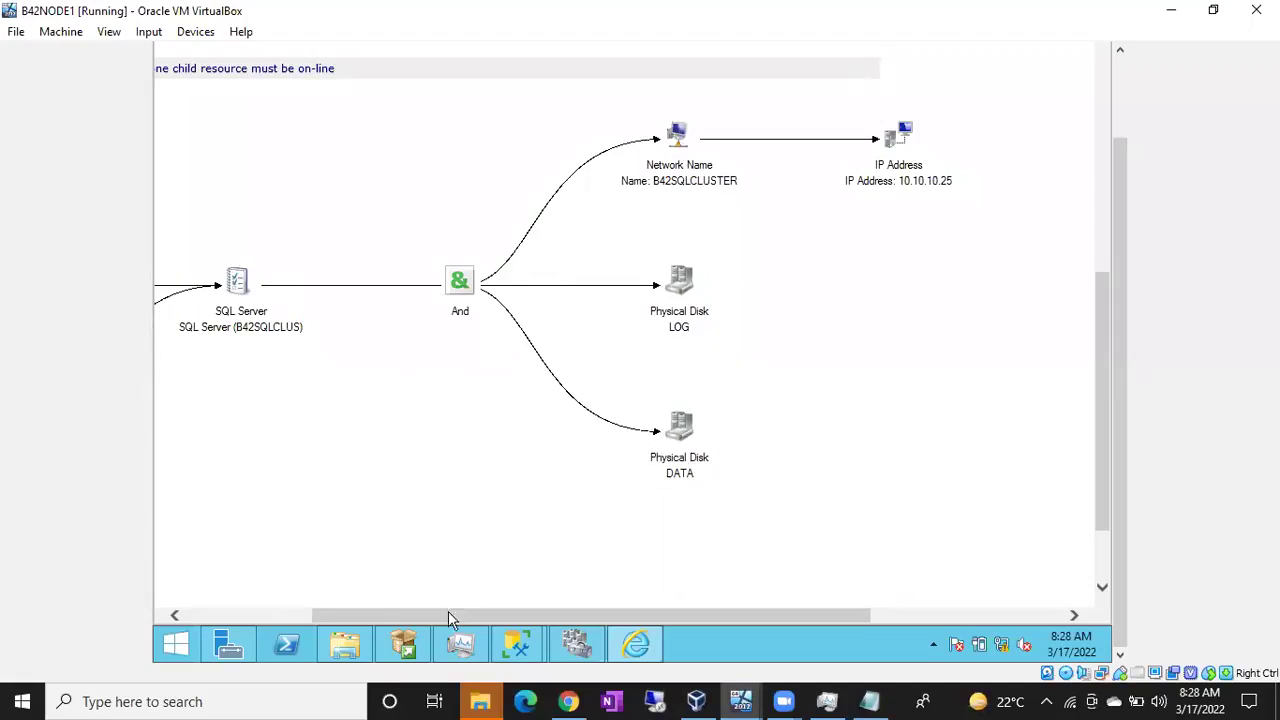
left_click_drag(448, 618, 272, 603)
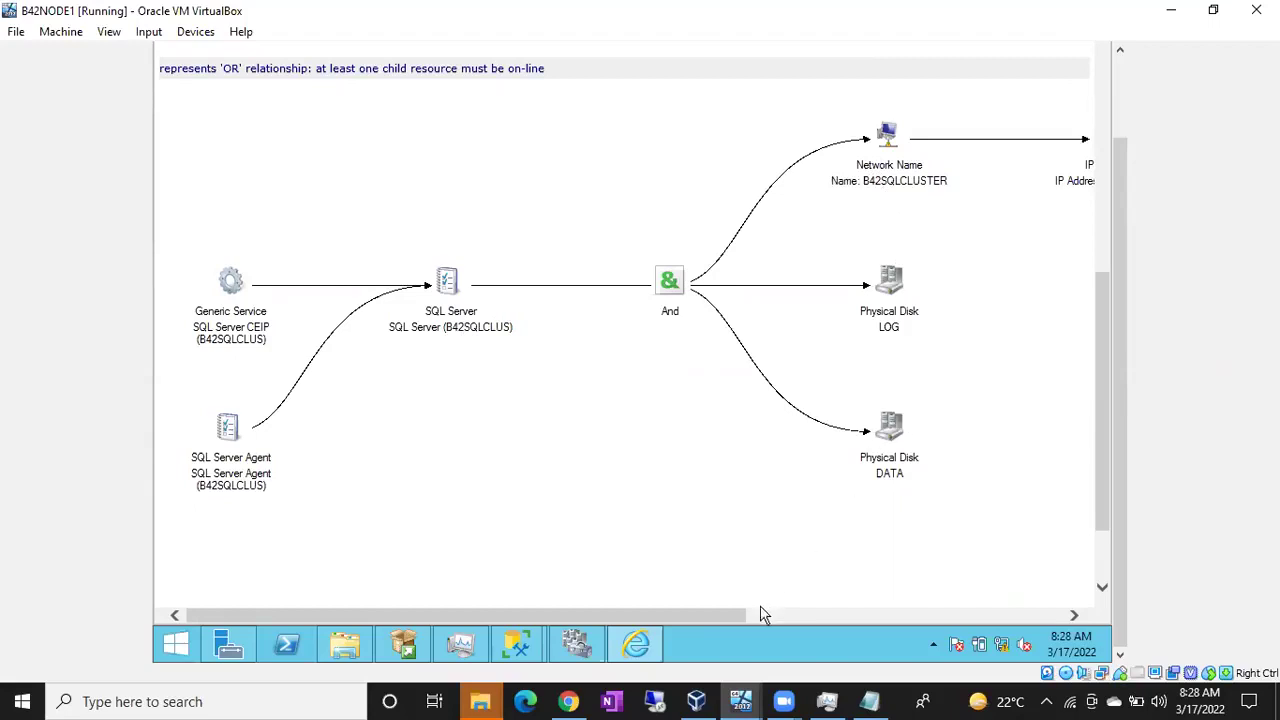
left_click_drag(722, 619, 836, 611)
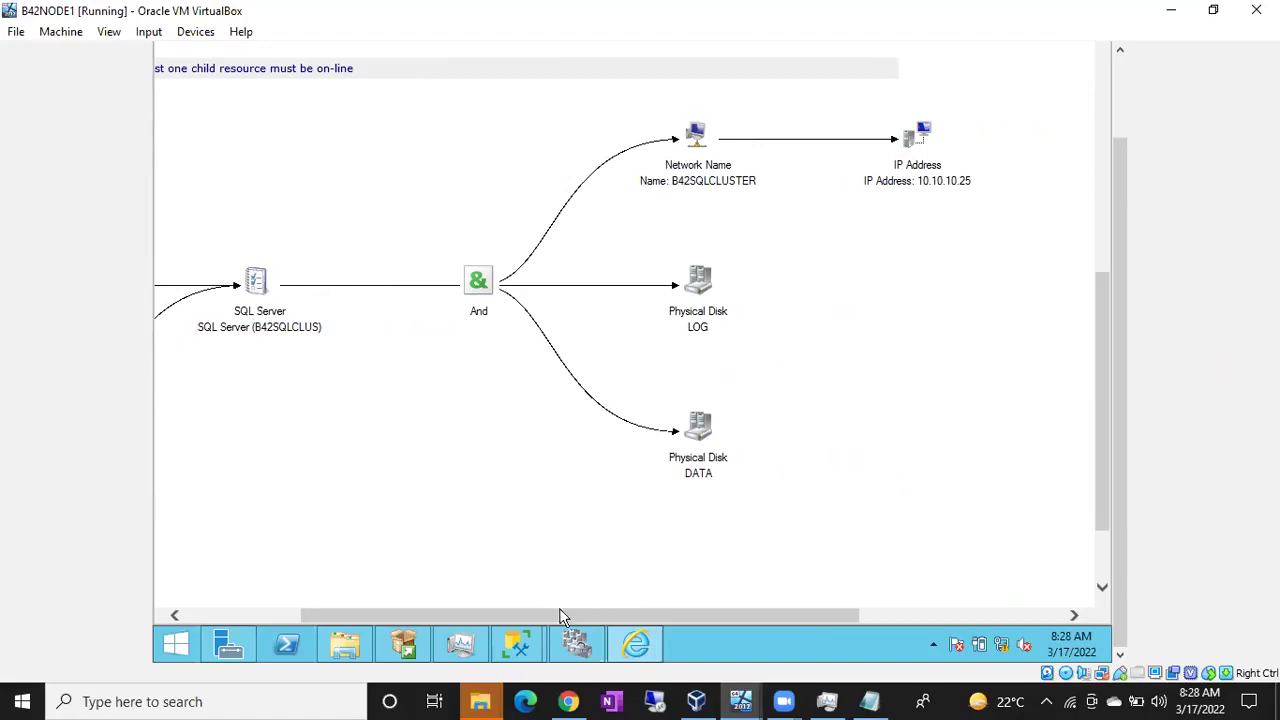
- Switch to Failover Cluster Manager and take the SQL Server Agent (B42SQLCLUS) resource offline
left_click(568, 655)
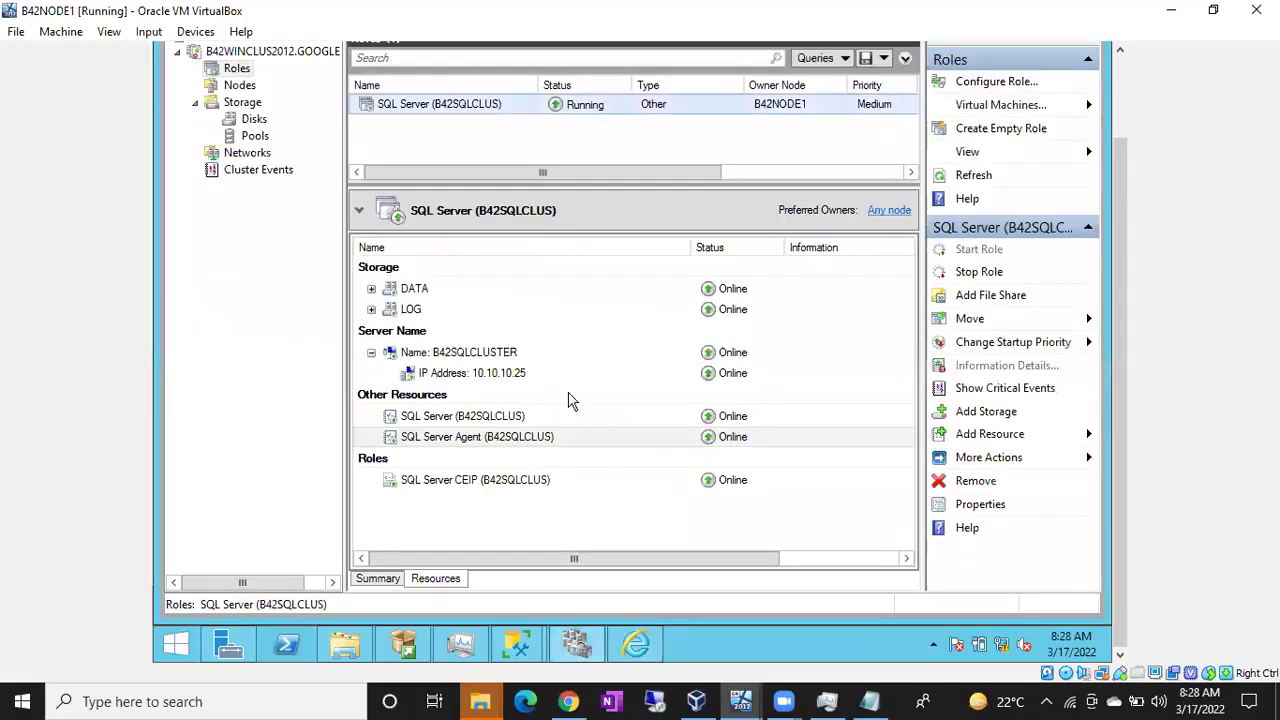
left_click(455, 383)
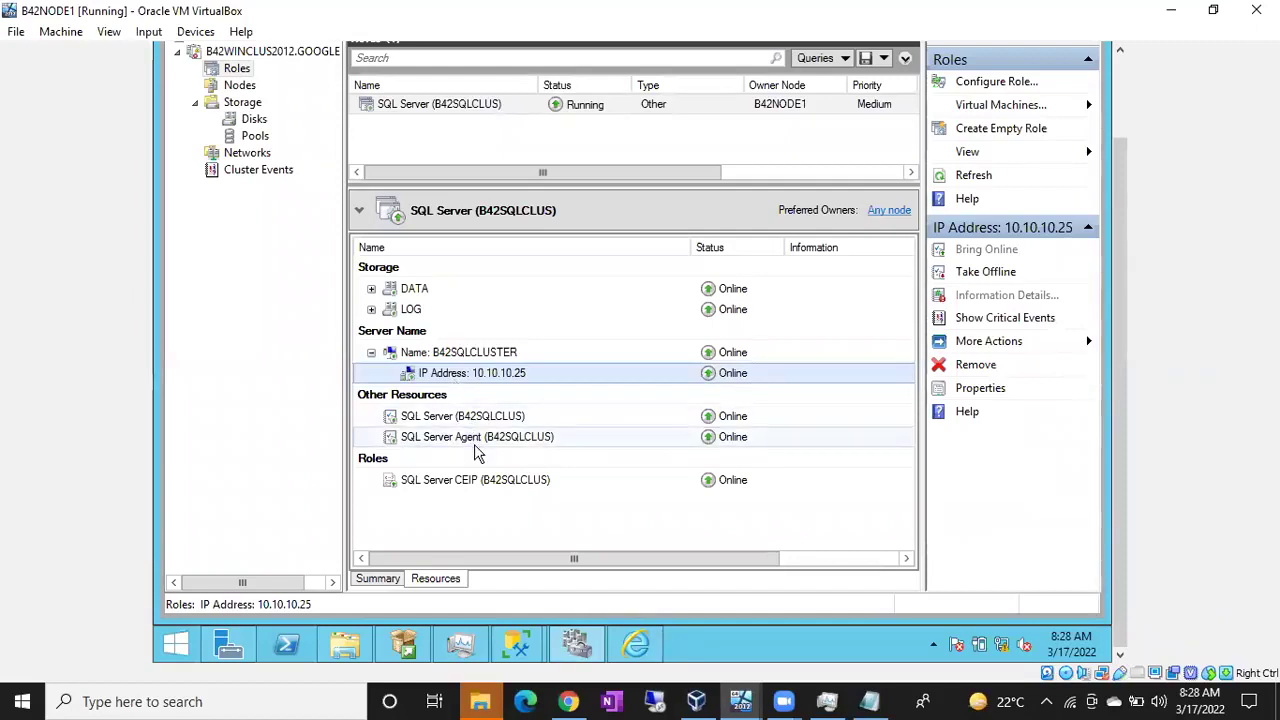
right_click(460, 445)
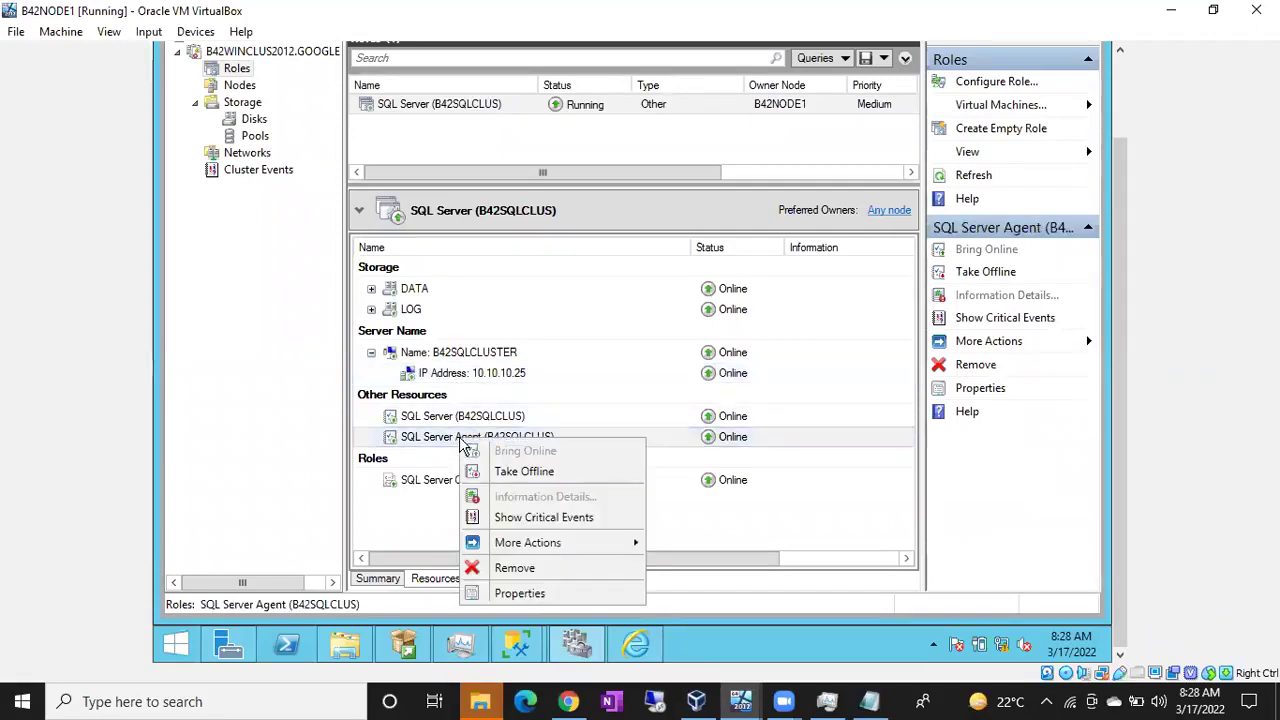
left_click(510, 475)
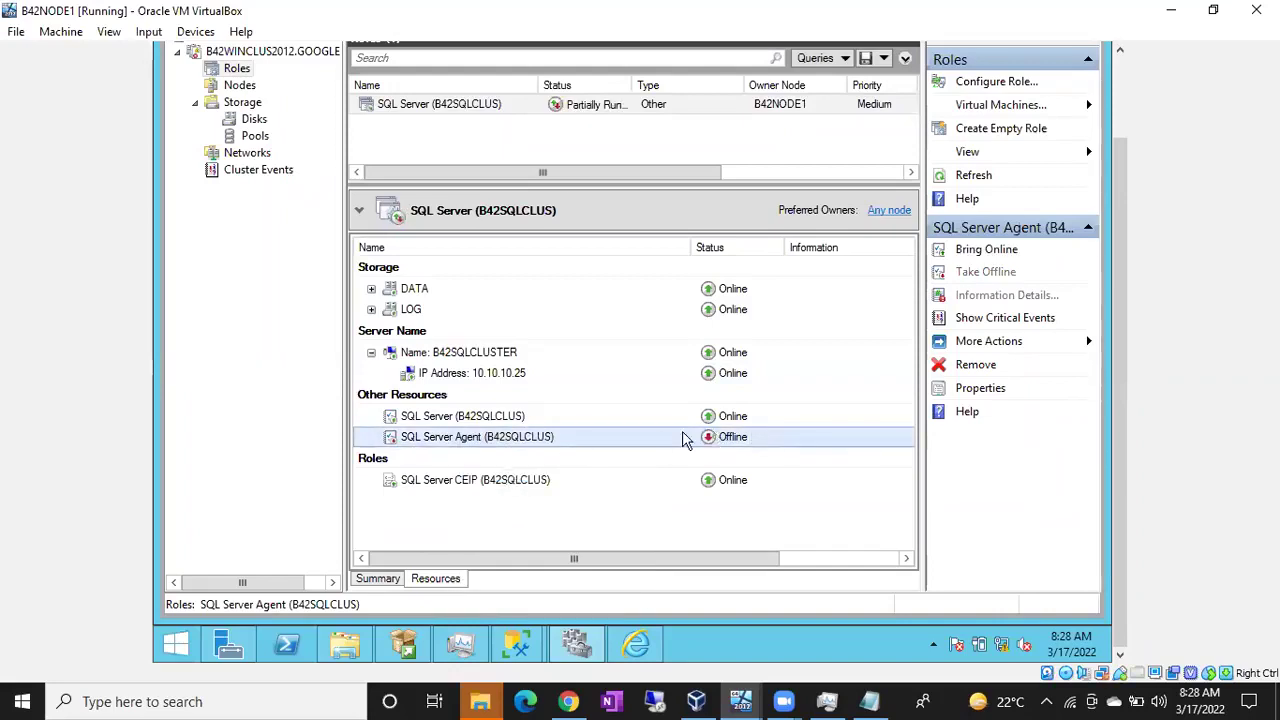
- Bring the SQL Server Agent (B42SQLCLUS) resource back online
right_click(556, 442)
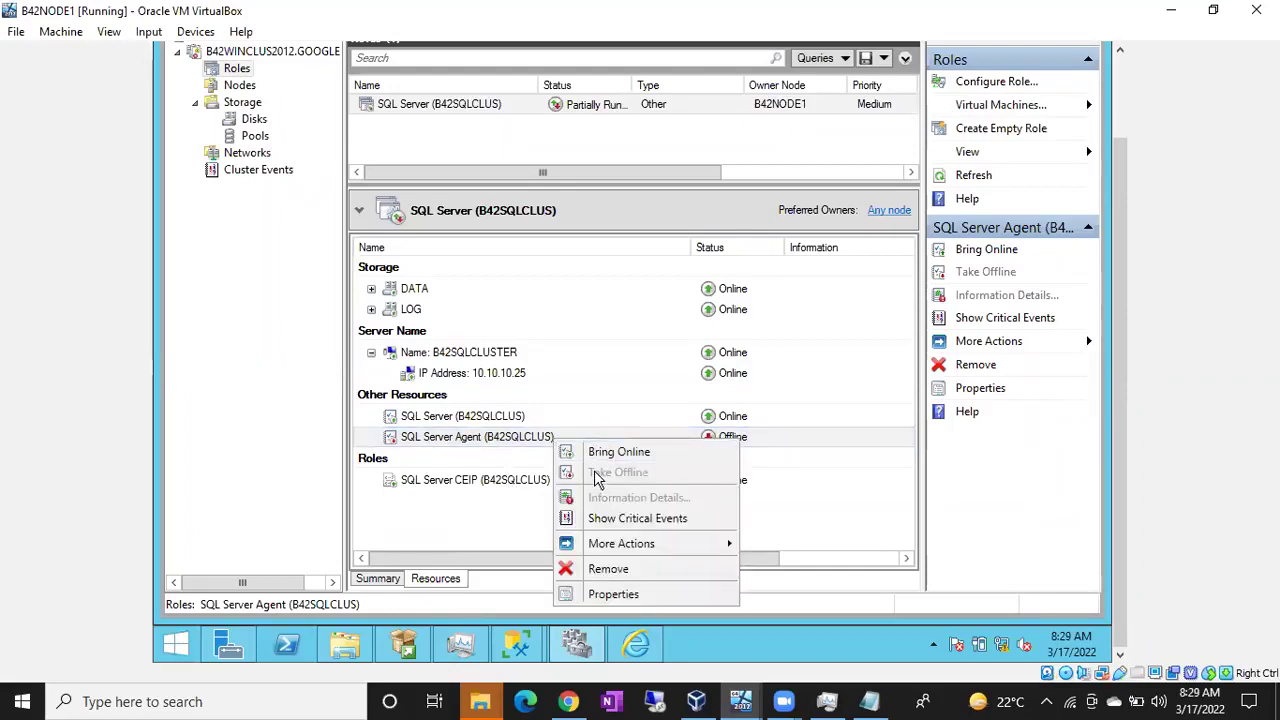
left_click(526, 460)
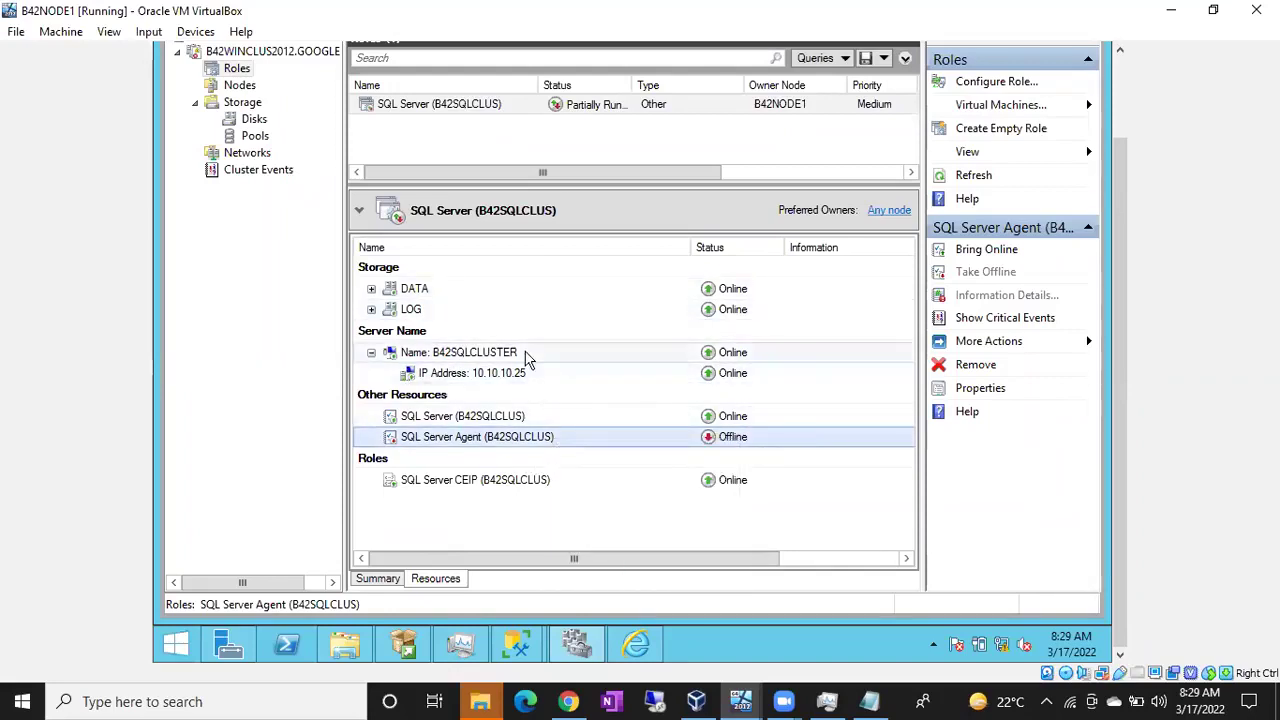
right_click(510, 447)
left_click(530, 458)
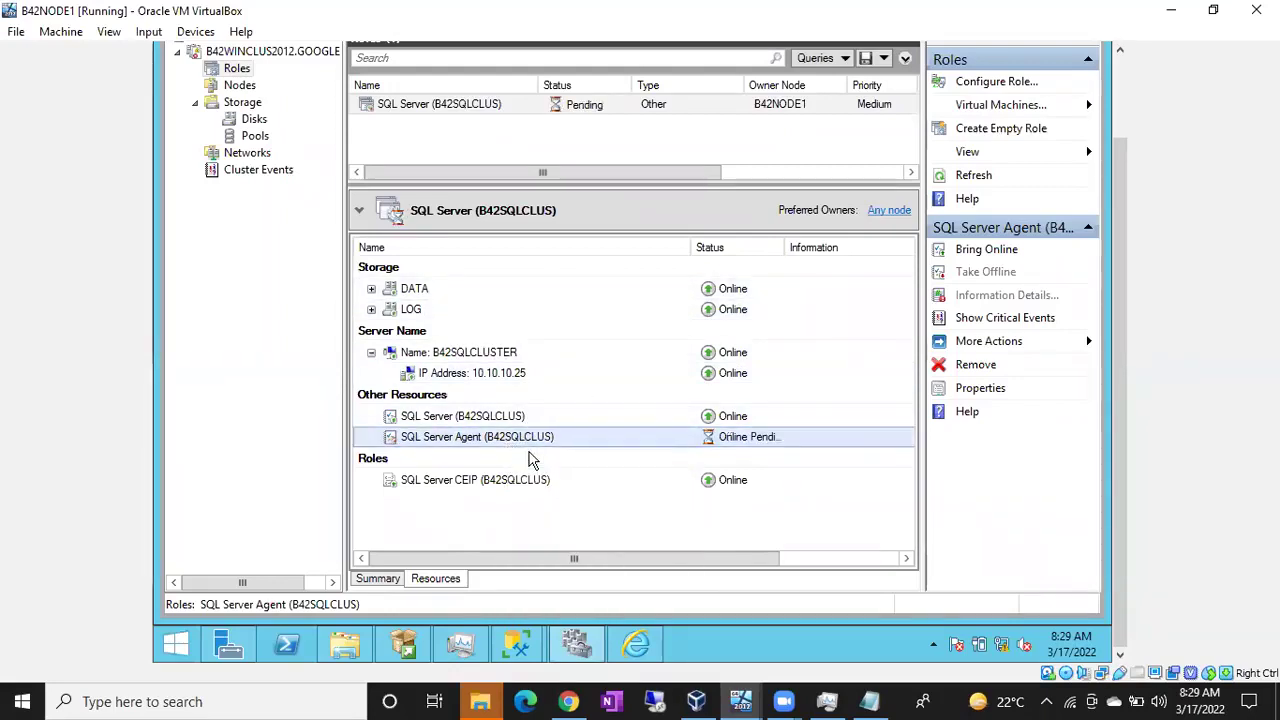
- Take the IP Address 10.10.10.25 resource under the B42SQLCLUSTER server name offline
left_click(512, 375)
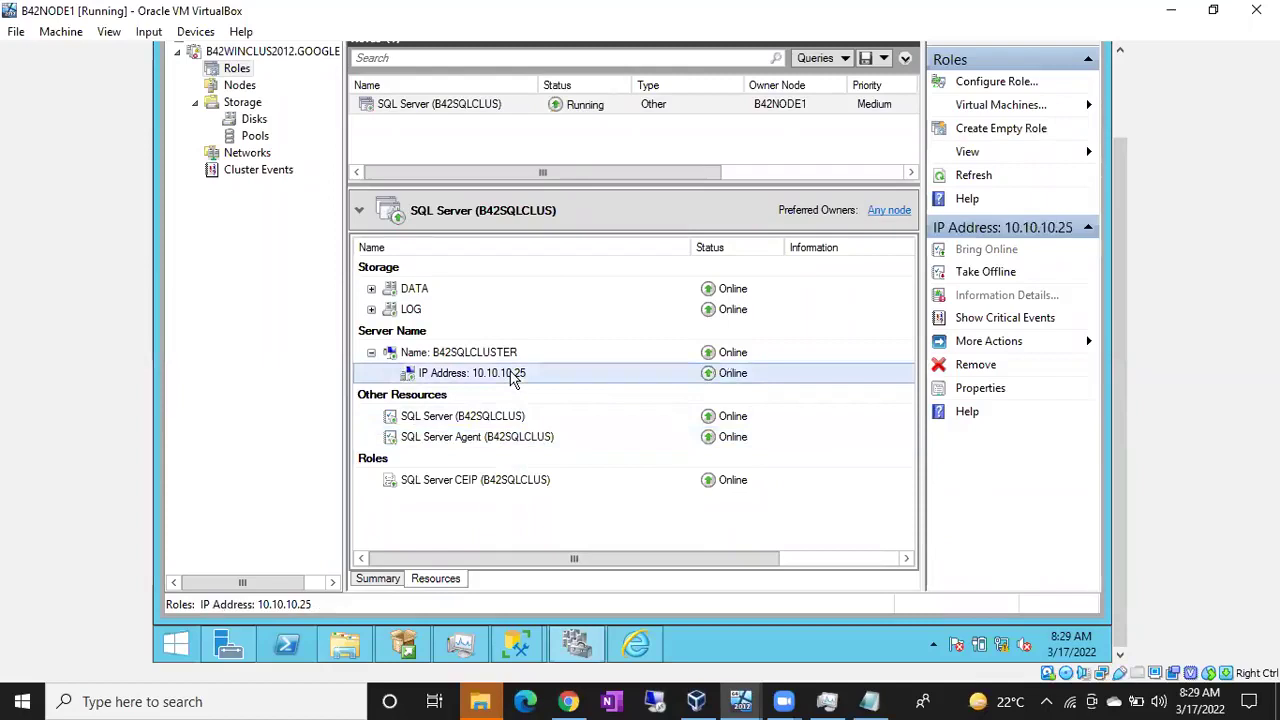
right_click(512, 376)
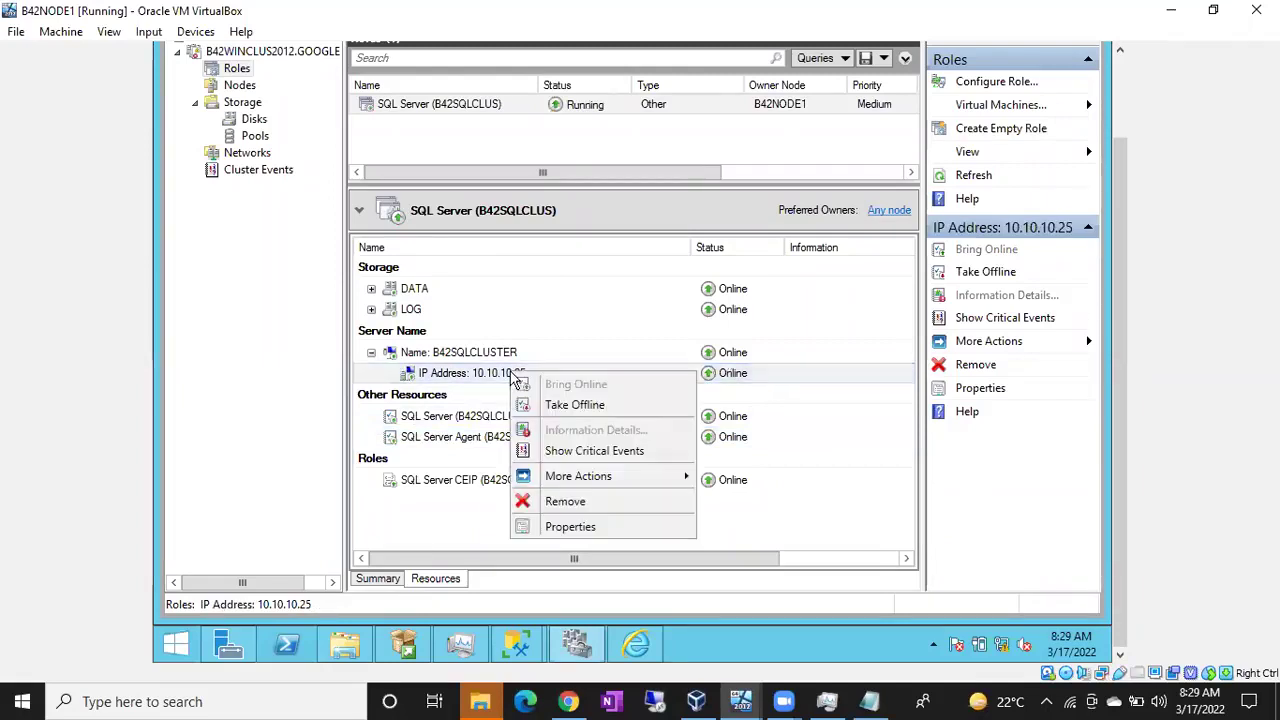
left_click(574, 405)
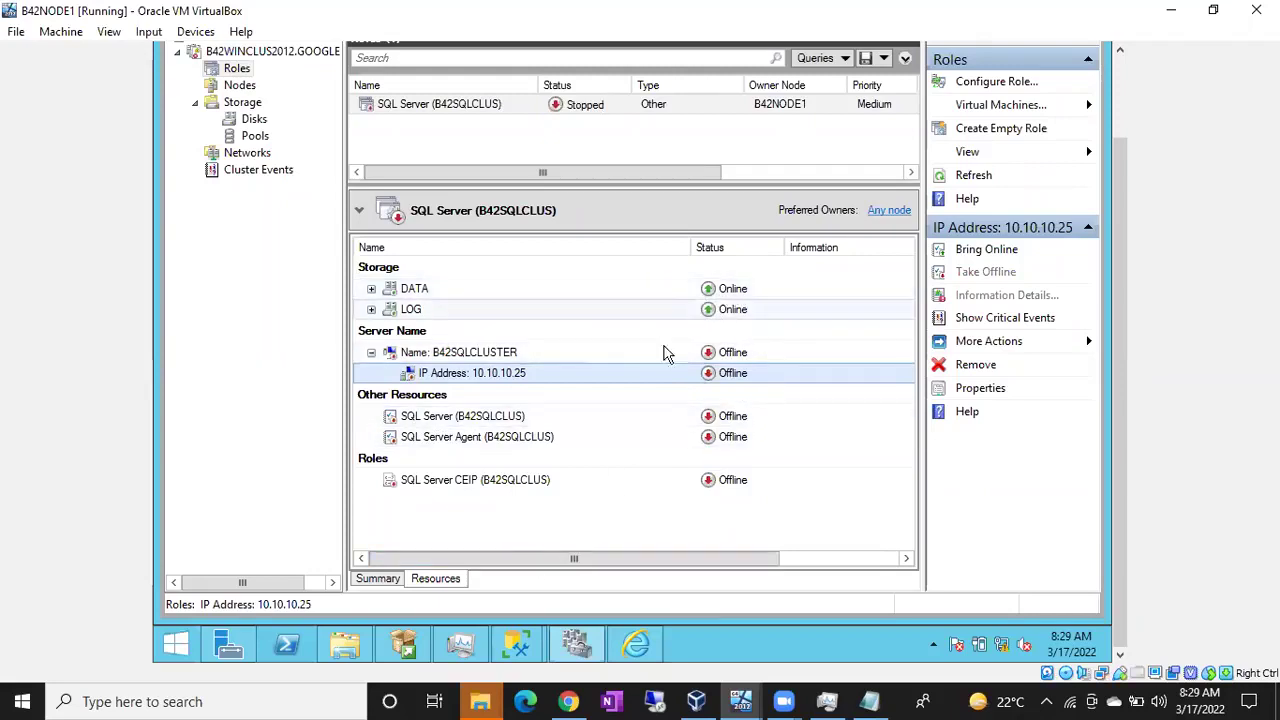
- Switch to the Dependency Report in Internet Explorer and trace which resources depend on the IP address
left_click(636, 643)
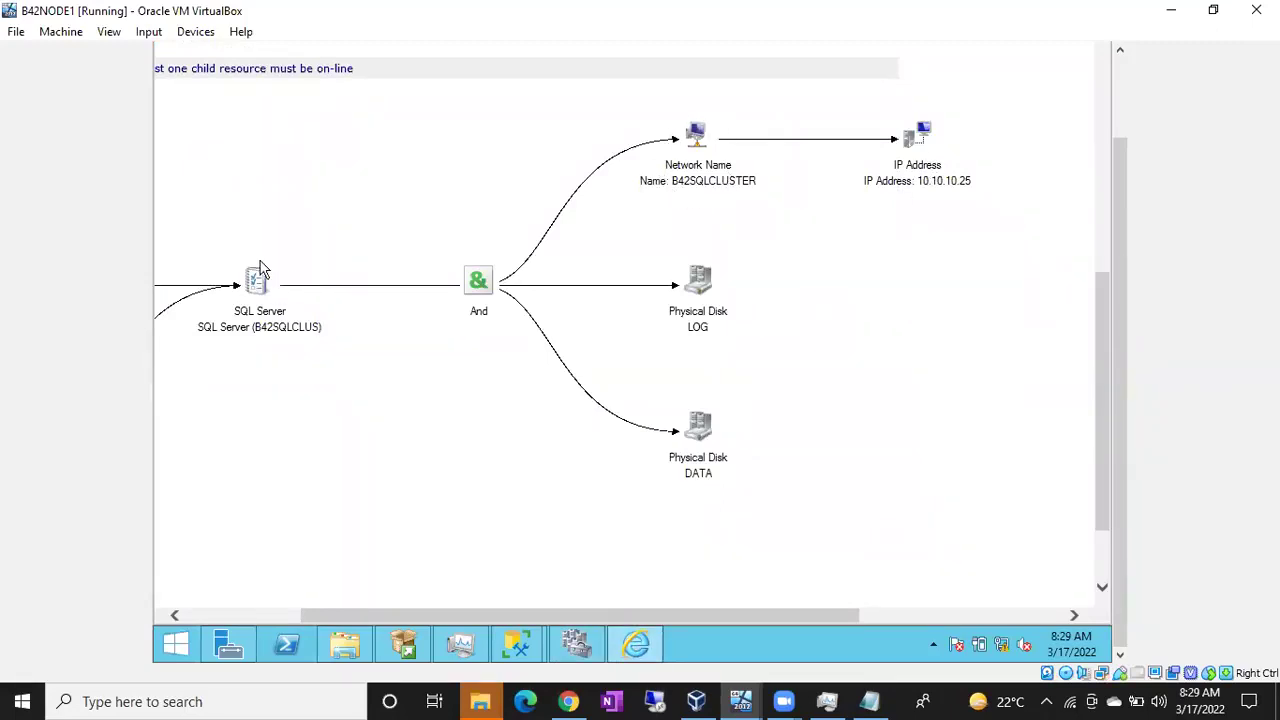
left_click_drag(529, 620, 421, 612)
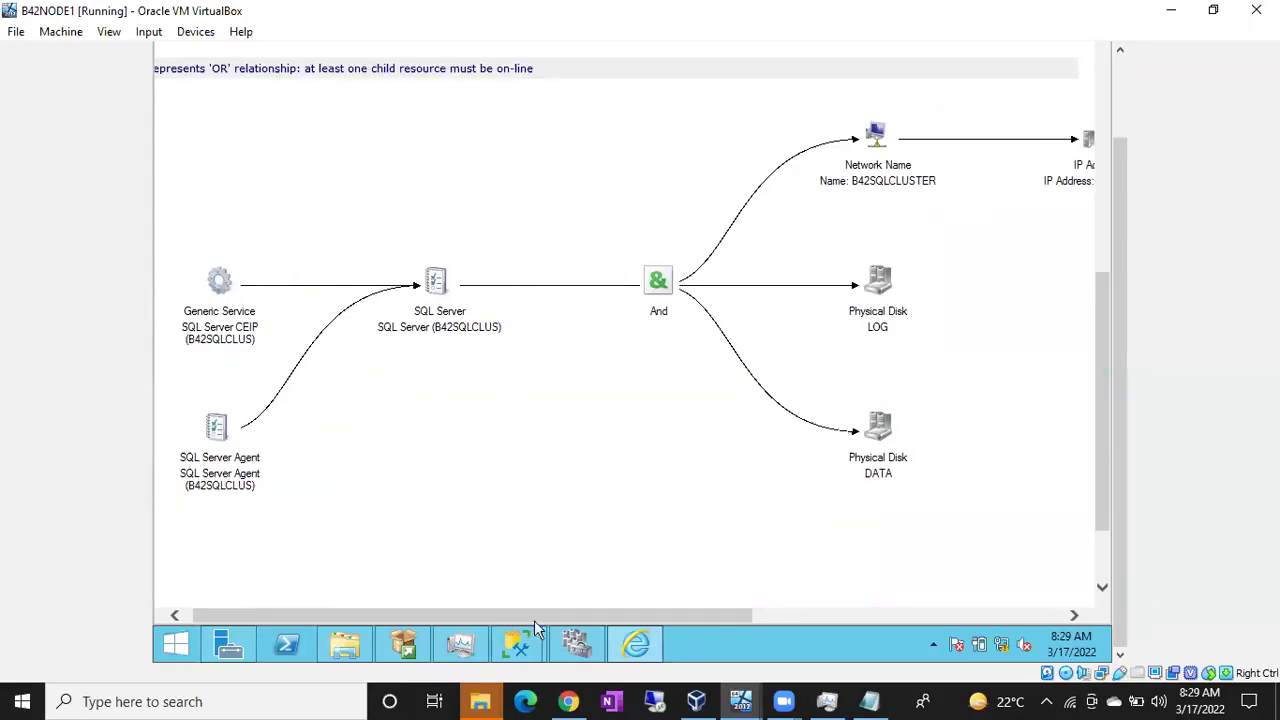
mouse_move(598, 638)
left_click_drag(727, 614, 776, 615)
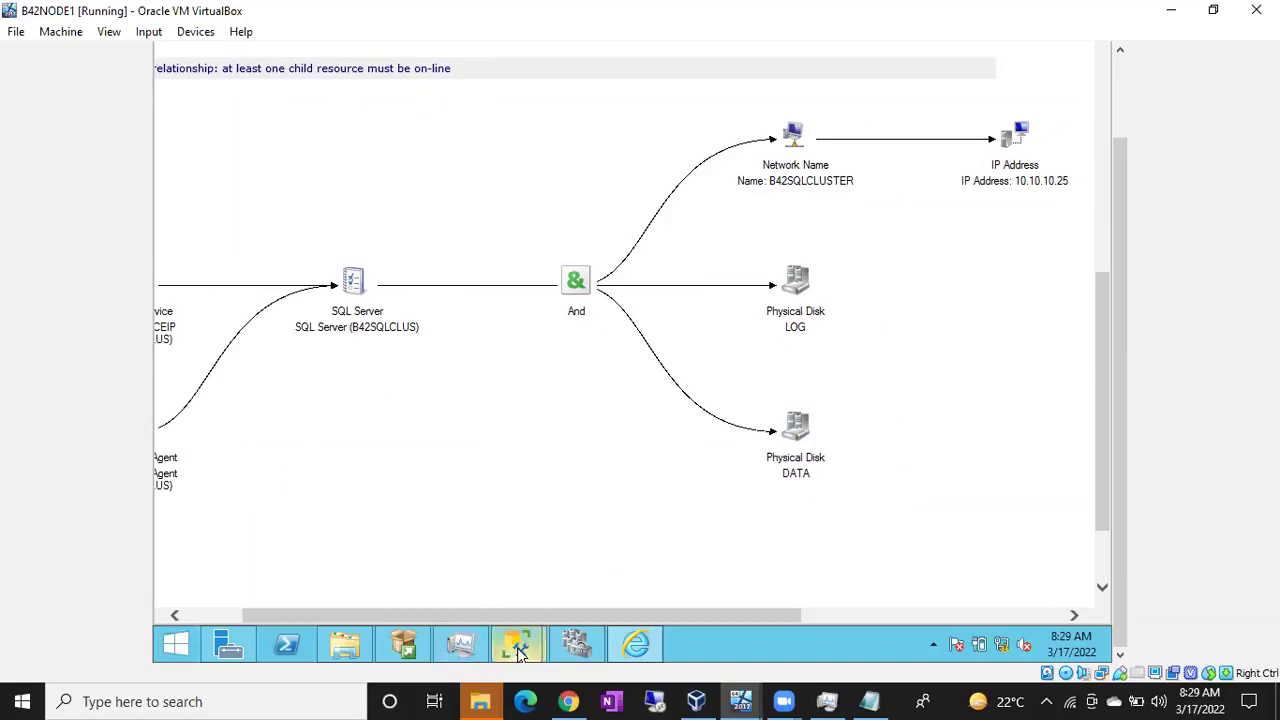
- Return to Failover Cluster Manager and bring SQL Server Agent (B42SQLCLUS) online so the resources it depends on start too
left_click(578, 647)
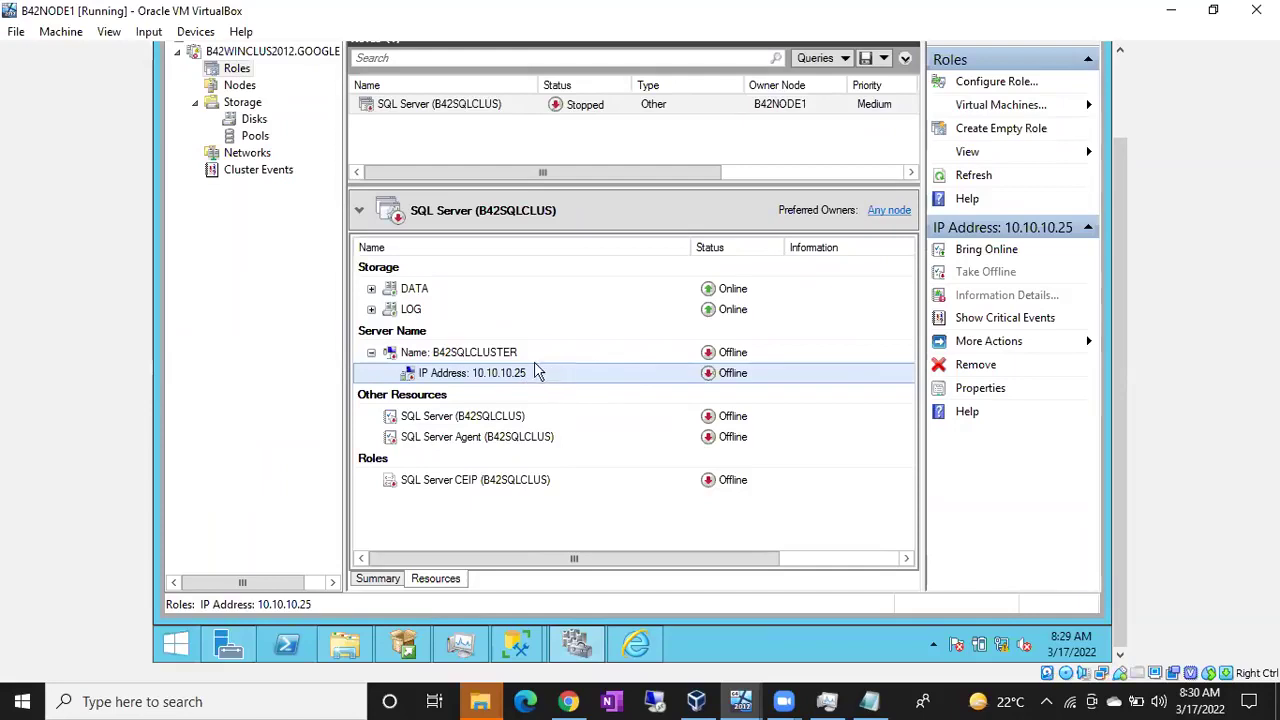
left_click(500, 361)
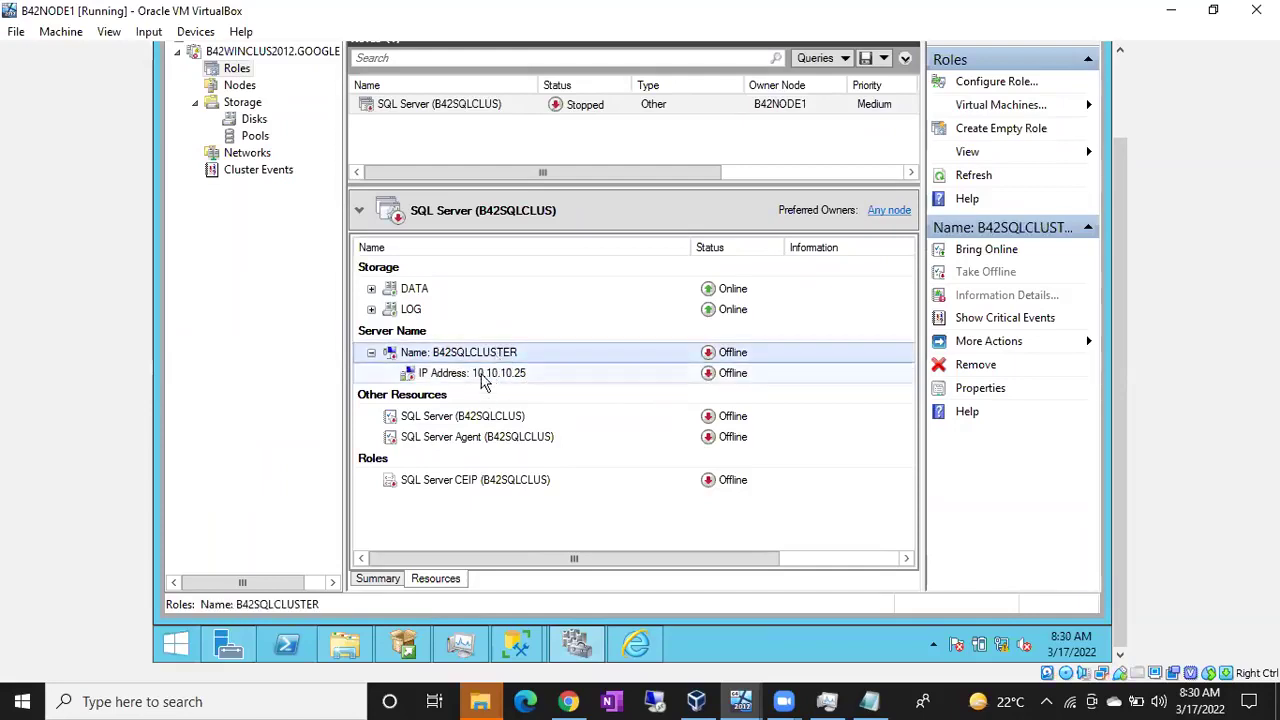
left_click(503, 418)
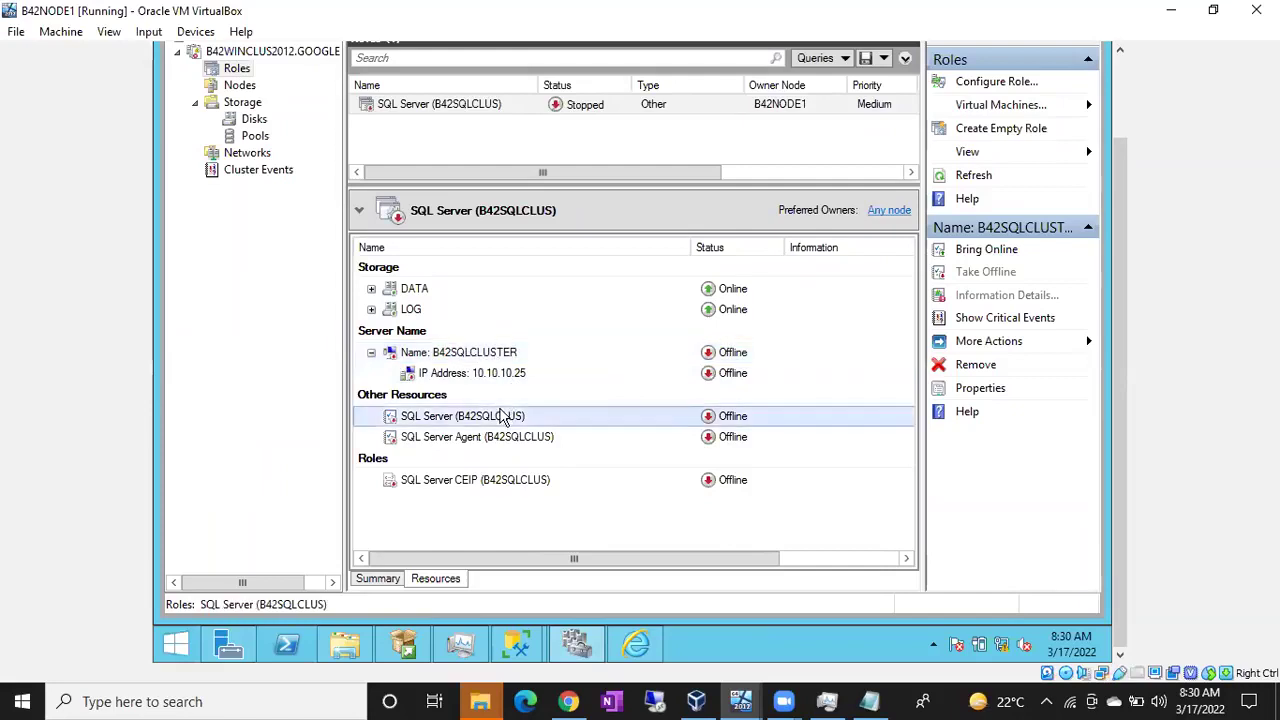
left_click(527, 440)
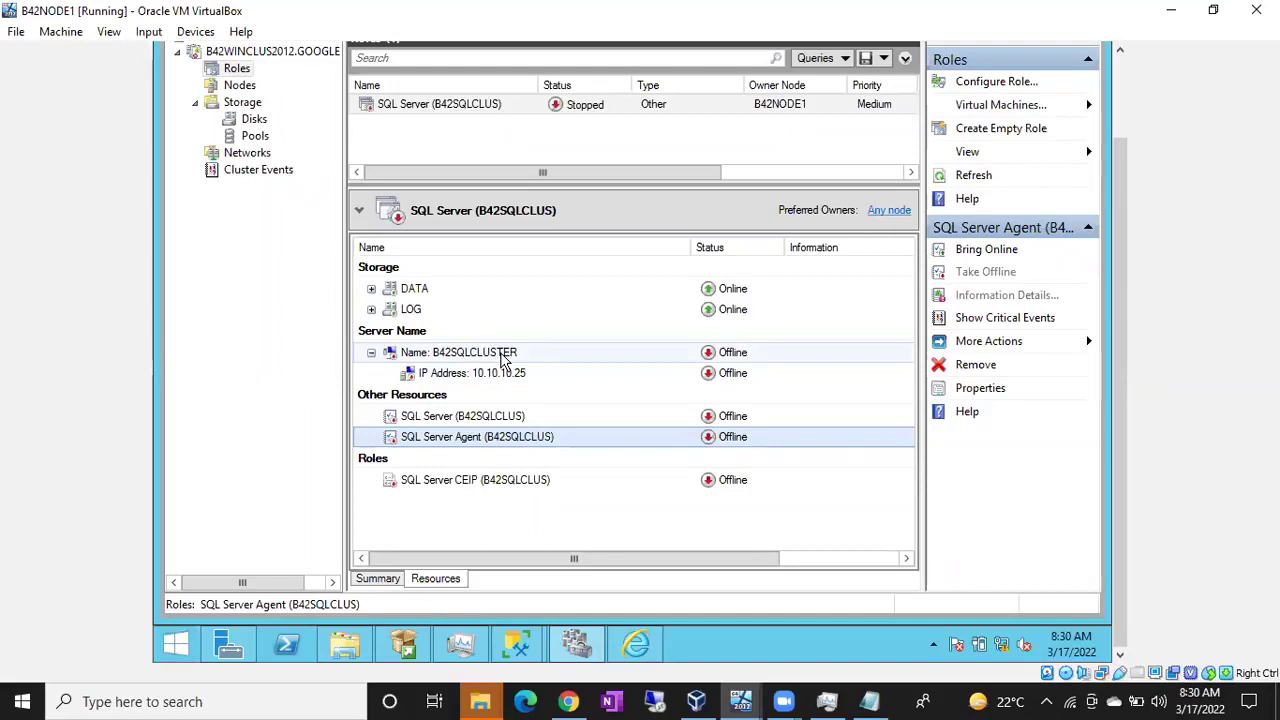
right_click(512, 437)
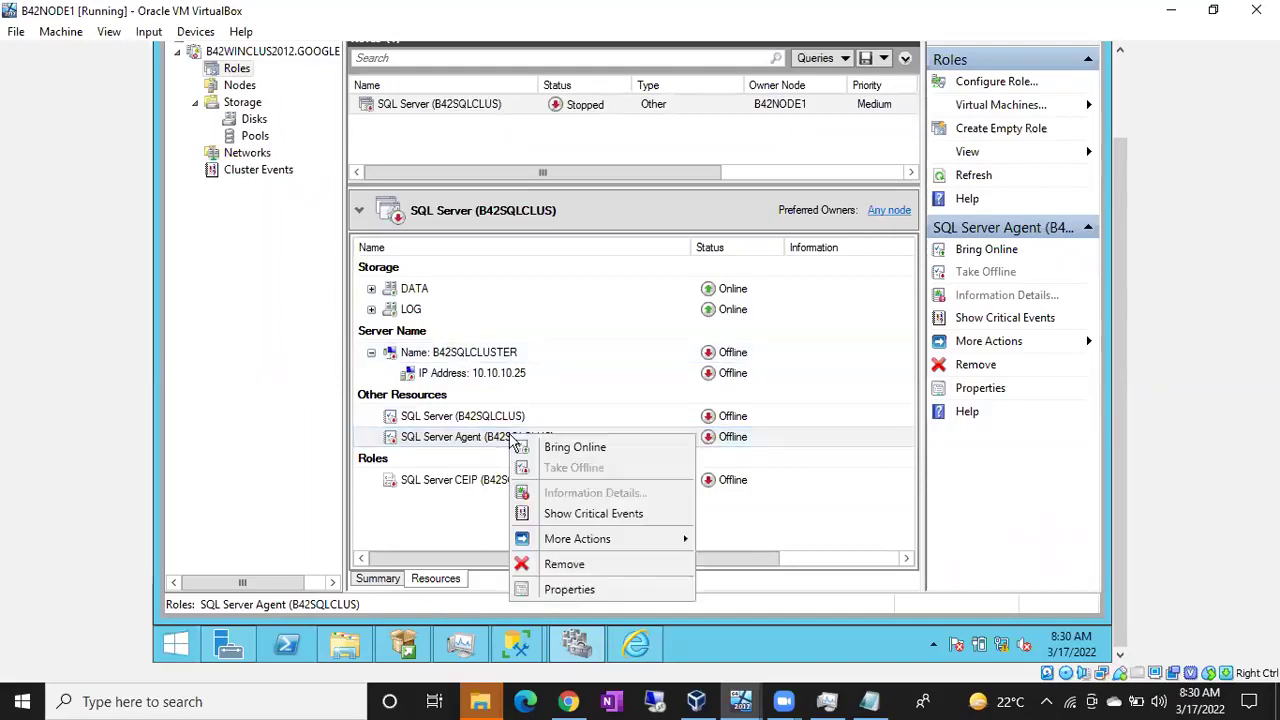
left_click(537, 447)
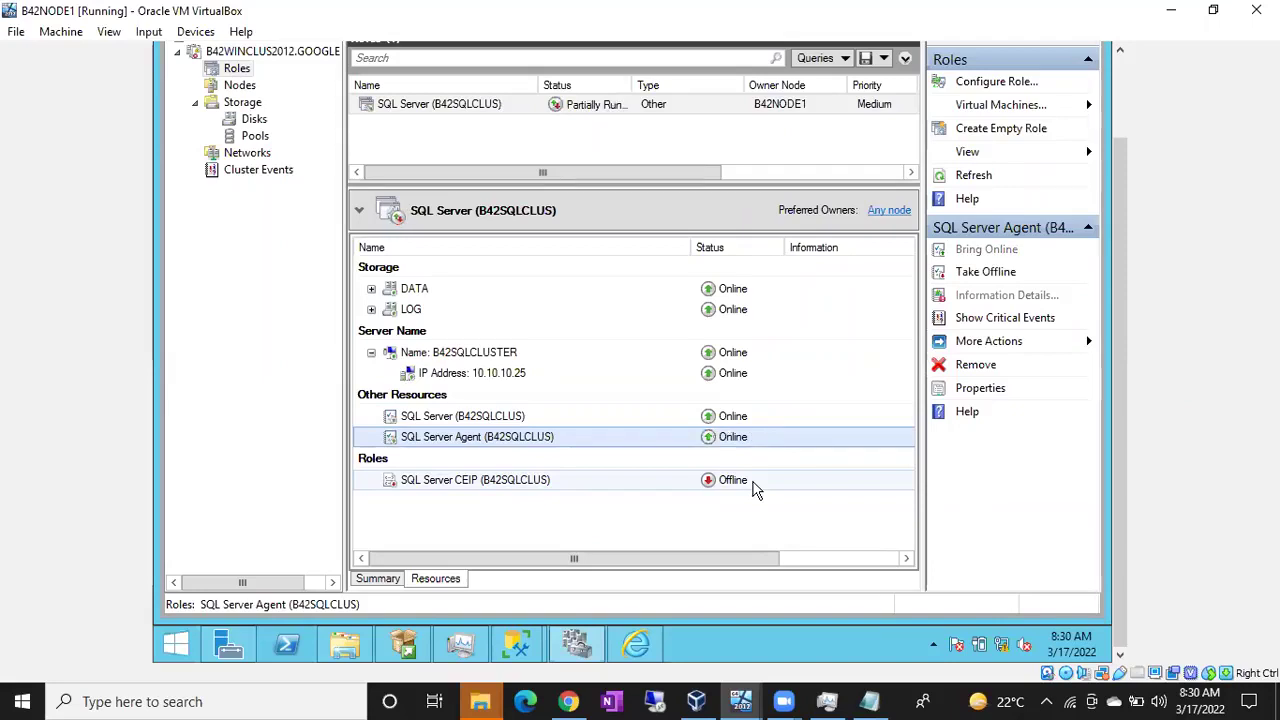
- Bring the SQL Server CEIP (B42SQLCLUS) resource online
left_click(660, 488)
right_click(664, 486)
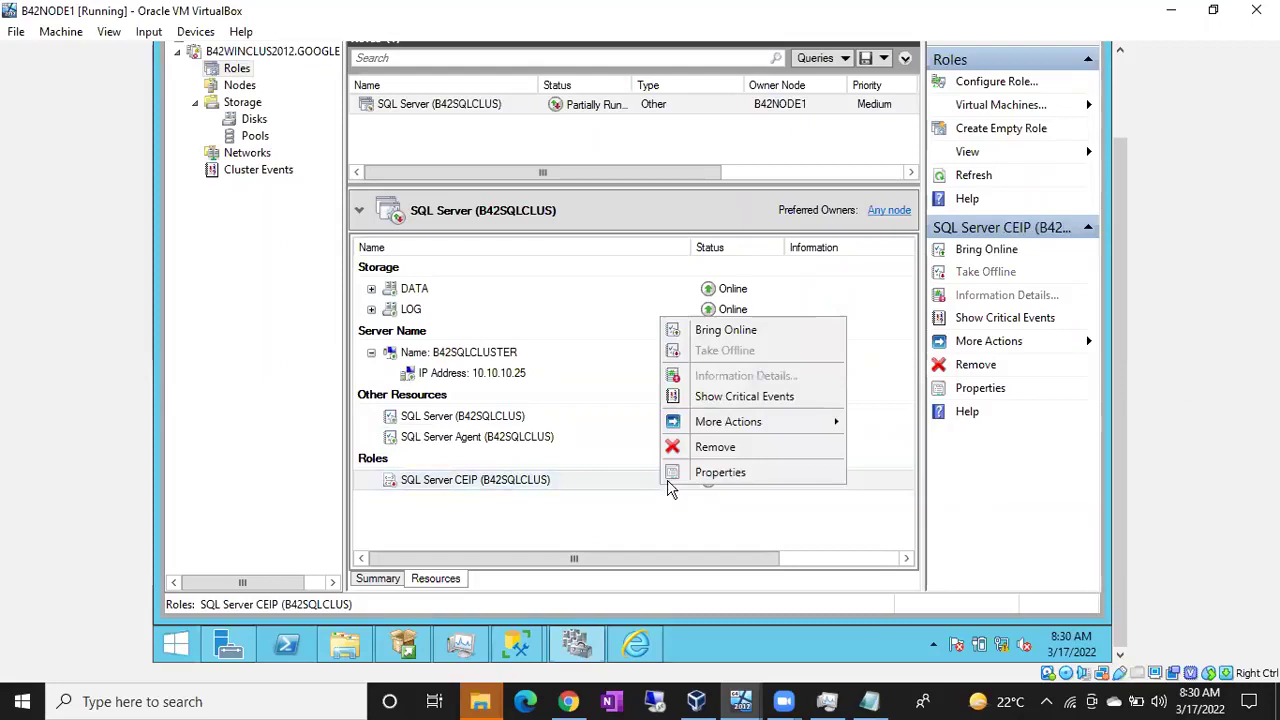
left_click(740, 335)
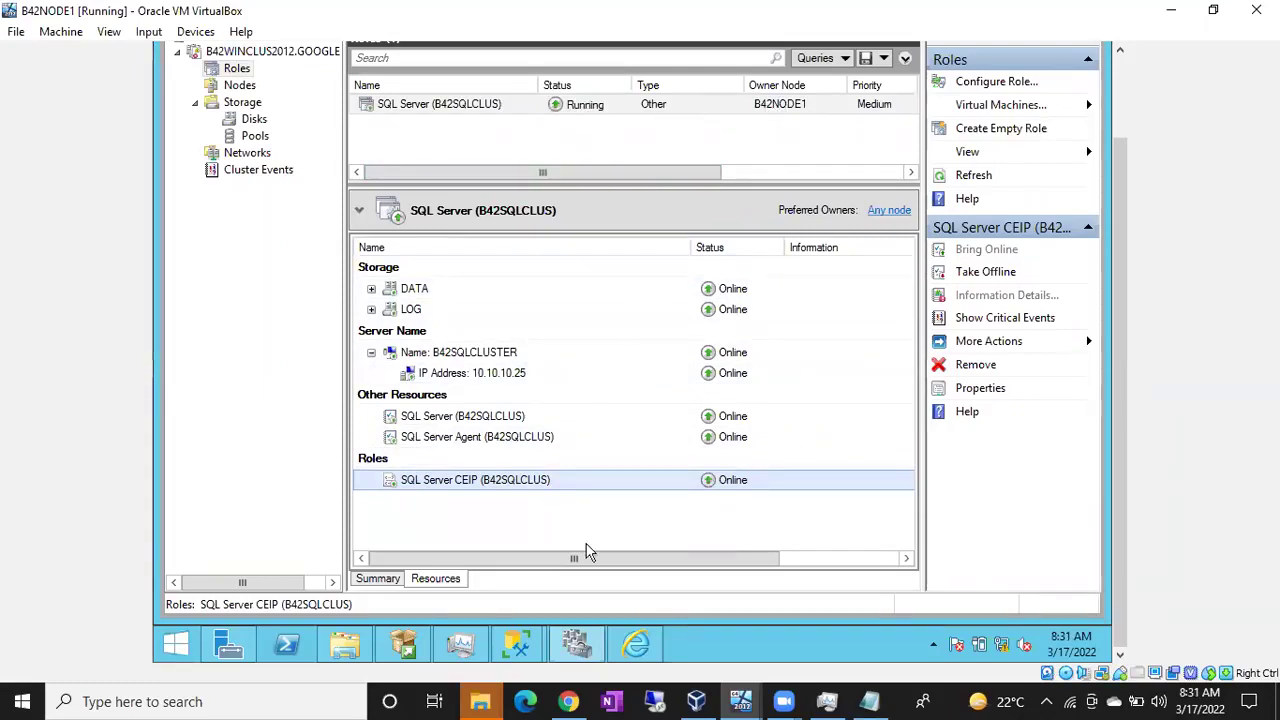
- Switch to File Explorer and open MSSQL14.B42SQLCLUS\MSSQL\DATA on the DATA (E:) drive, granting permanent access to the folder
left_click(352, 652)
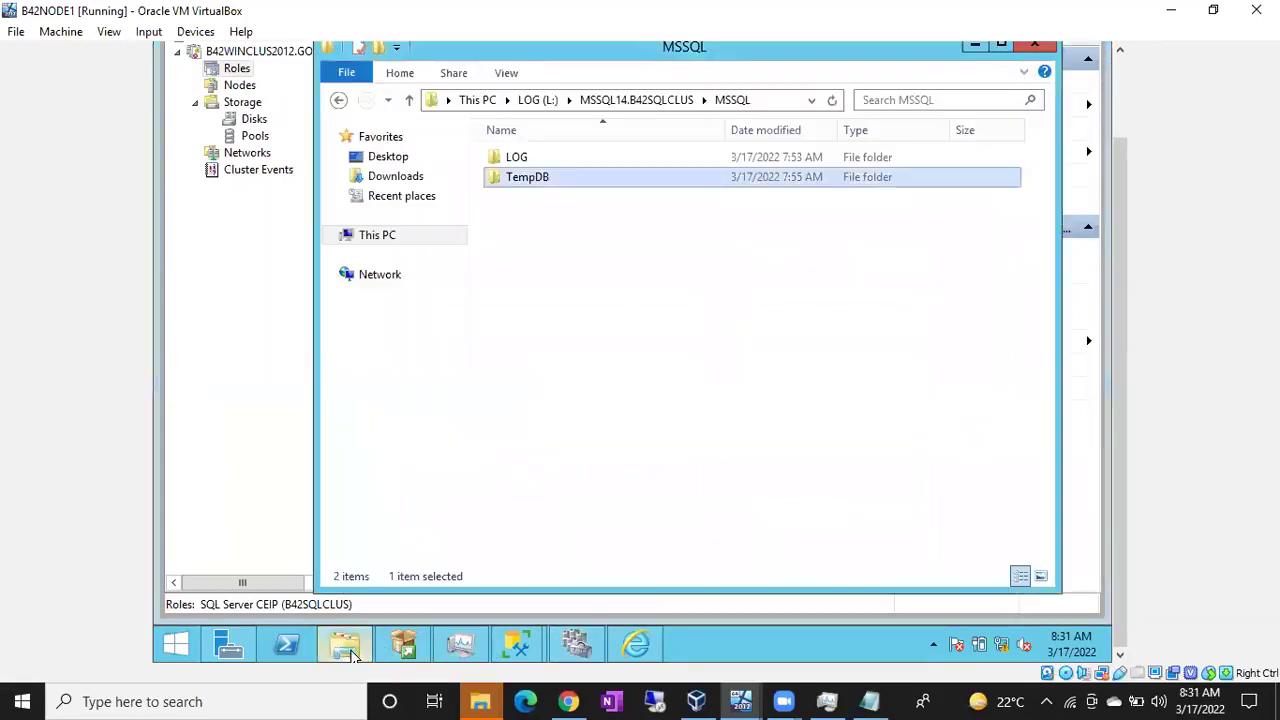
left_click(380, 238)
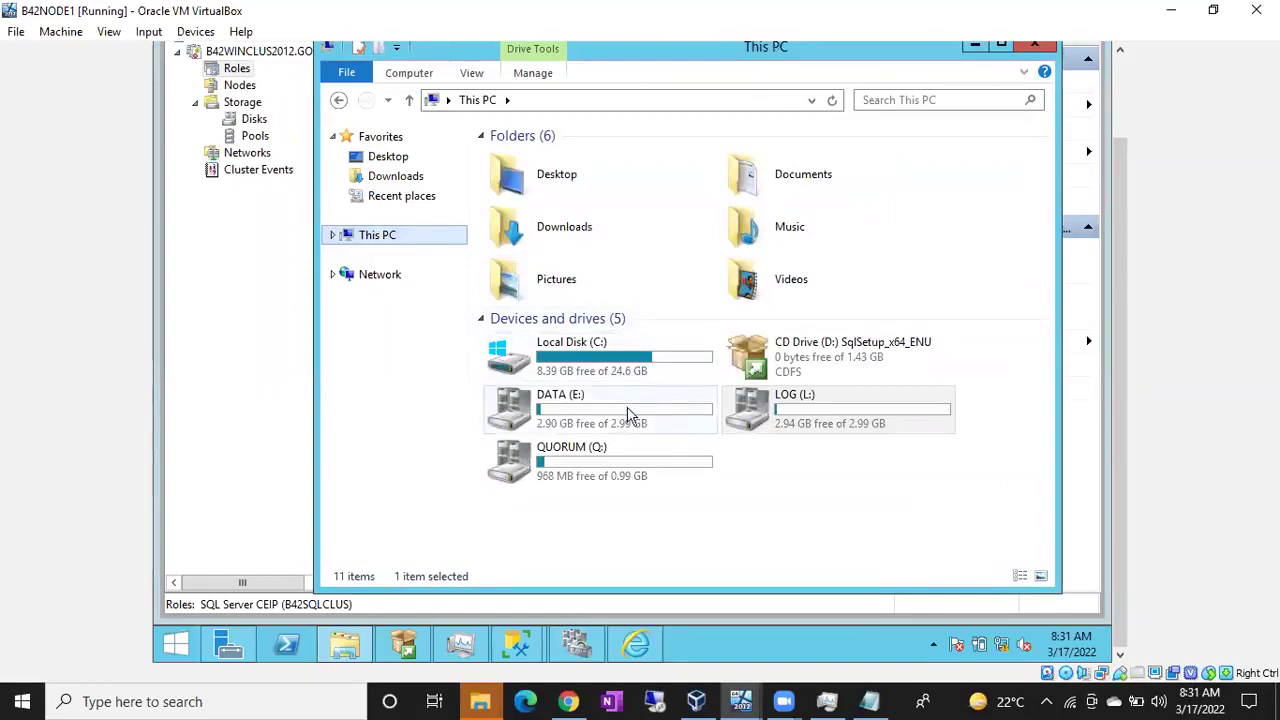
double_click(628, 414)
left_click(548, 165)
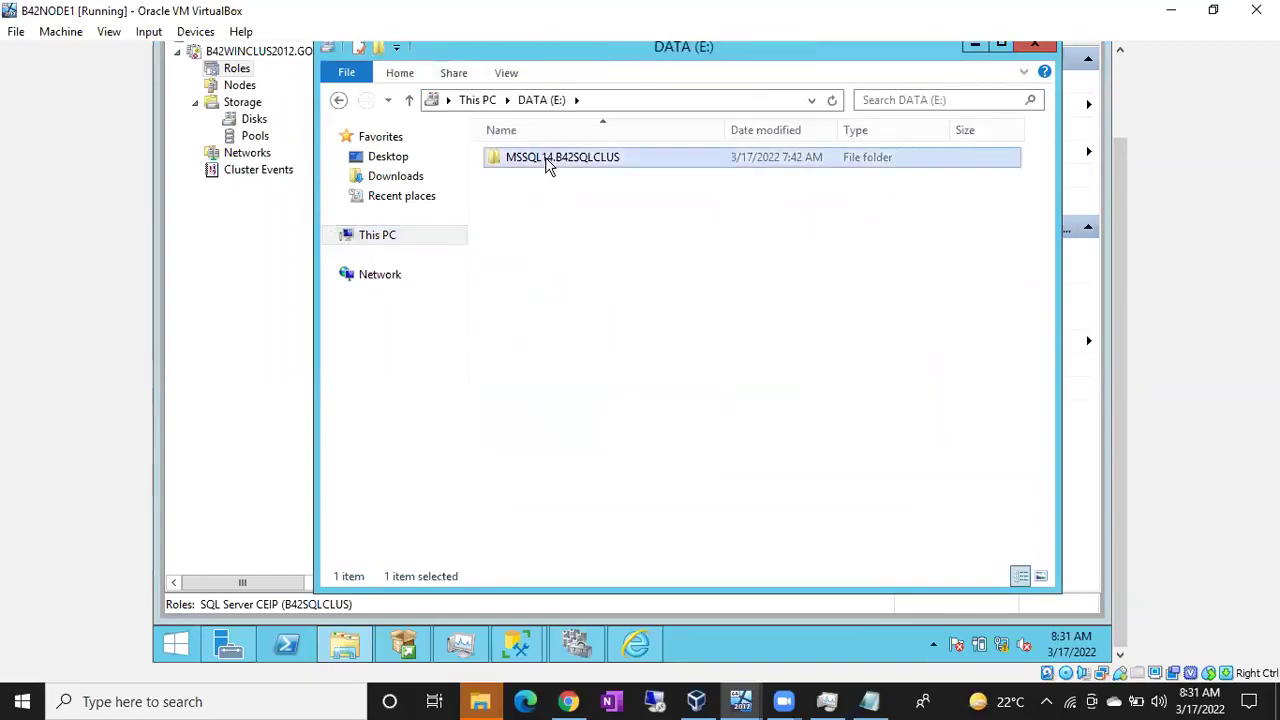
double_click(548, 165)
double_click(546, 163)
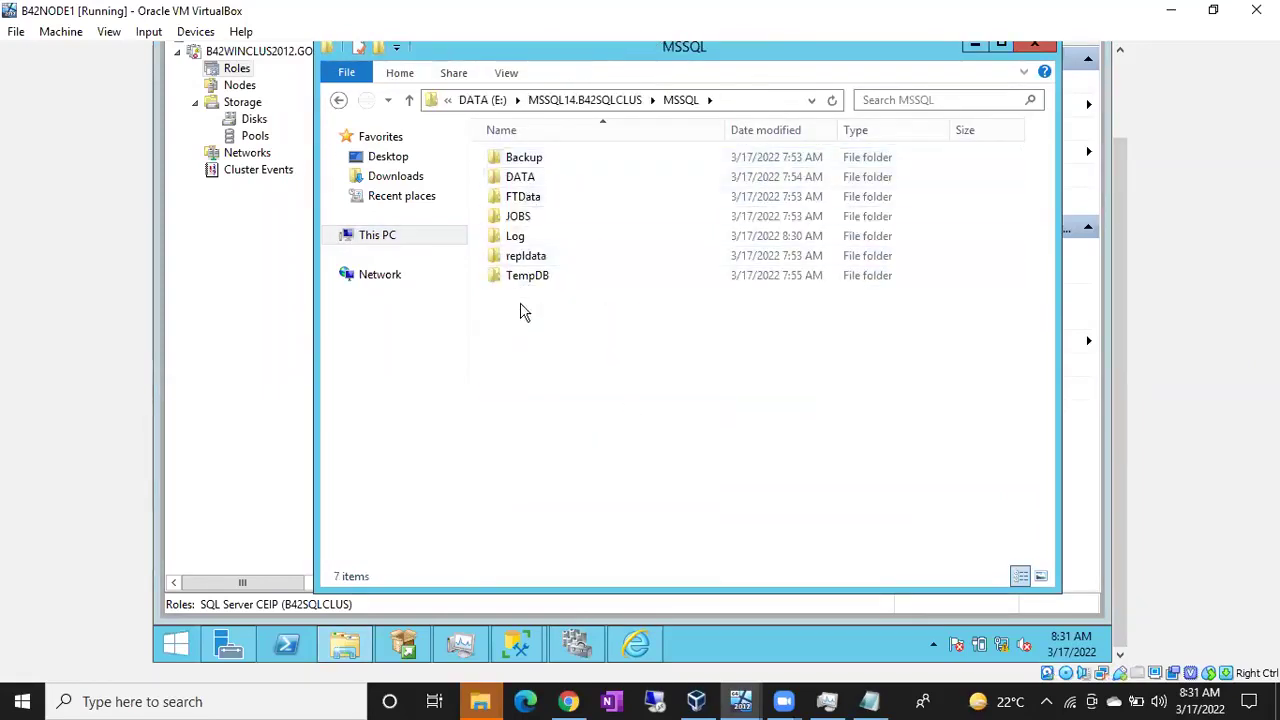
double_click(526, 177)
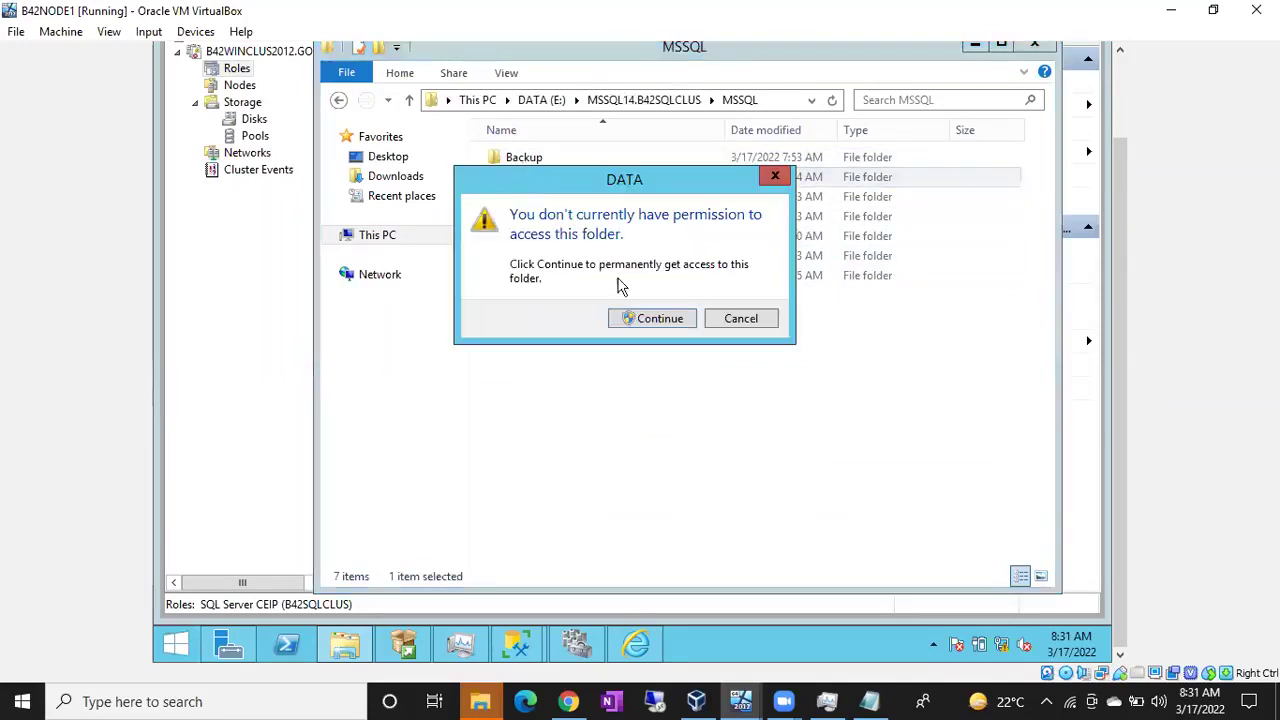
left_click(646, 319)
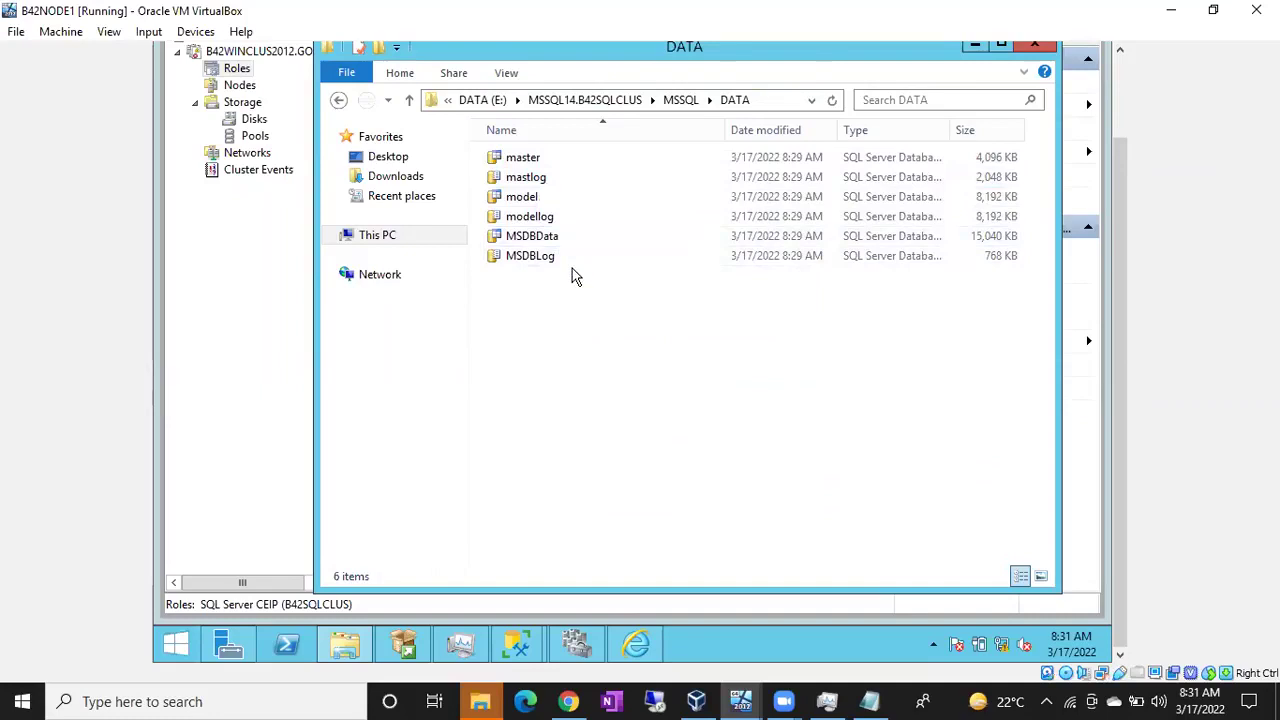
- Open the MSSQL\TempDB folder on the DATA (E:) drive and select the tempdb data file
left_click(681, 100)
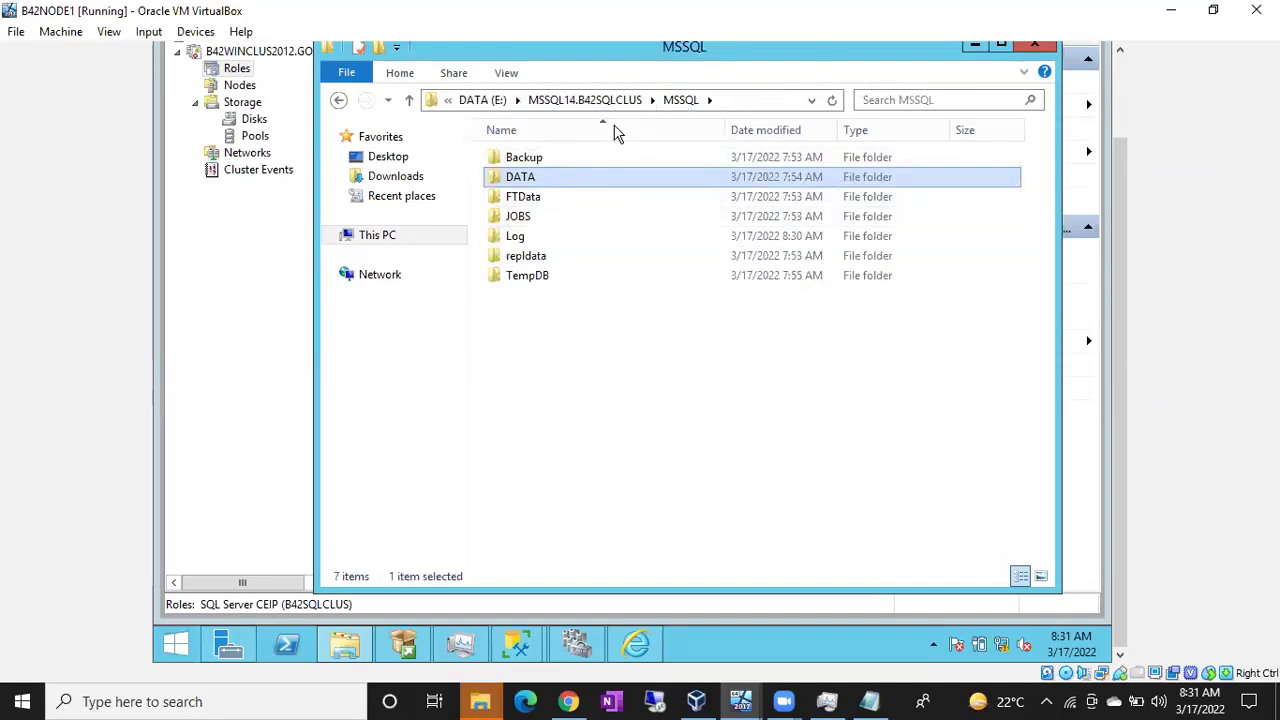
double_click(529, 275)
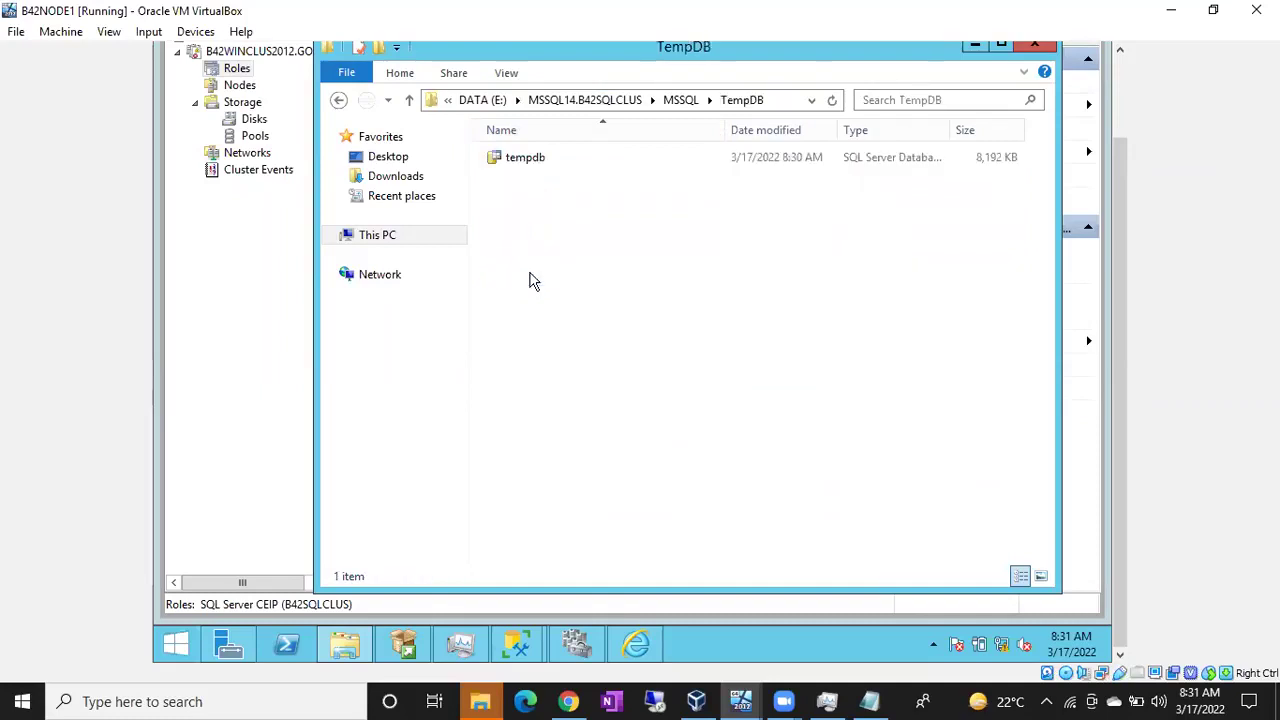
left_click(525, 168)
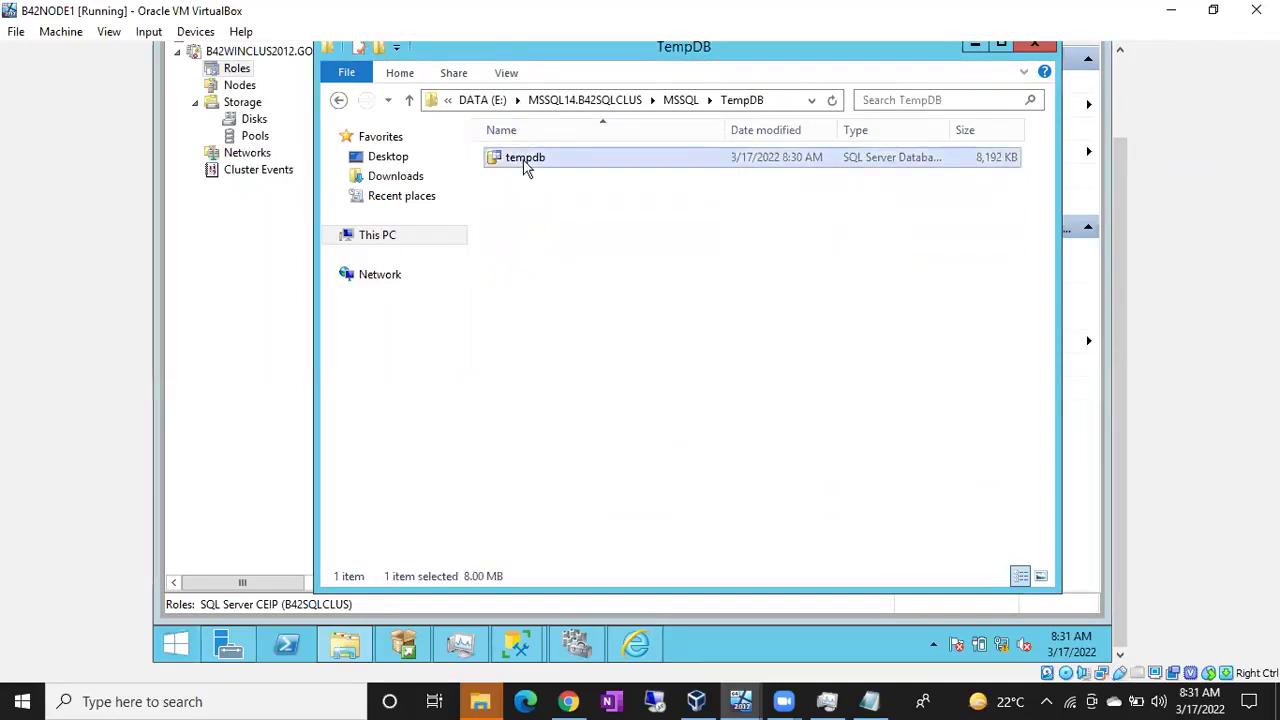
- Open MSSQL14.B42SQLCLUS\MSSQL\LOG on the LOG (L:) drive, granting permanent access to the folder
left_click(483, 100)
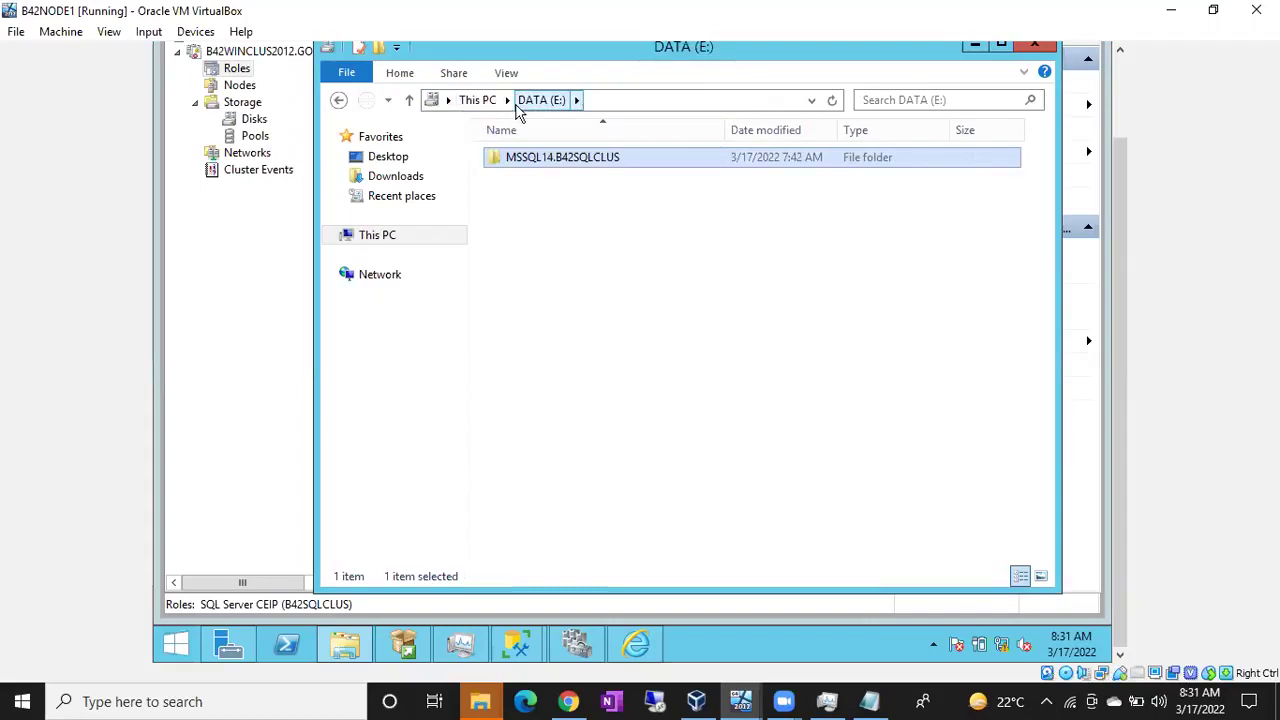
left_click(484, 102)
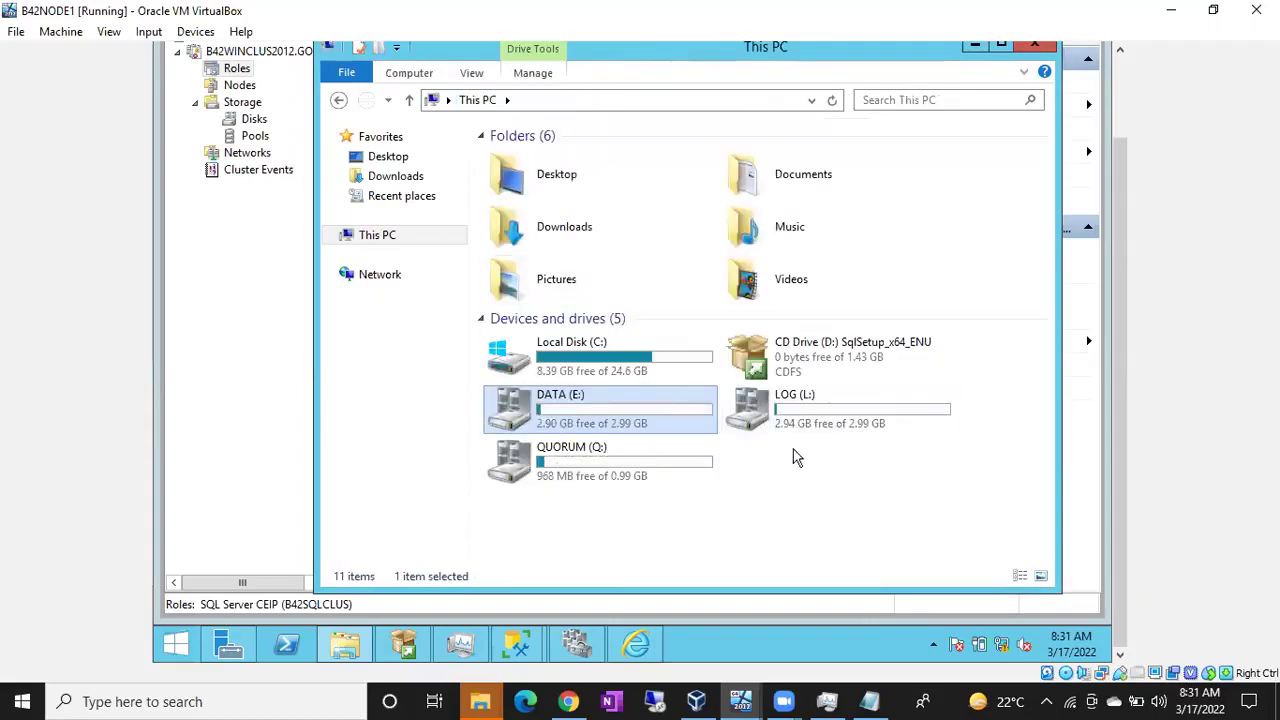
double_click(806, 420)
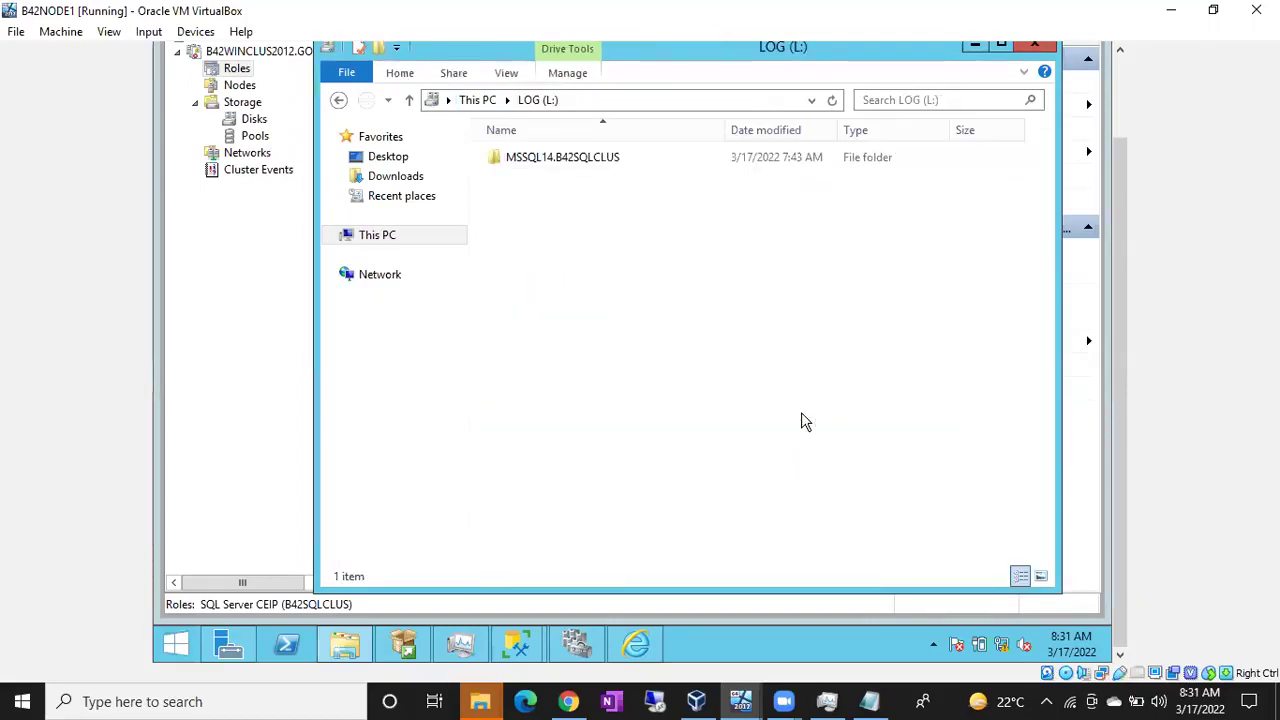
double_click(594, 160)
double_click(593, 160)
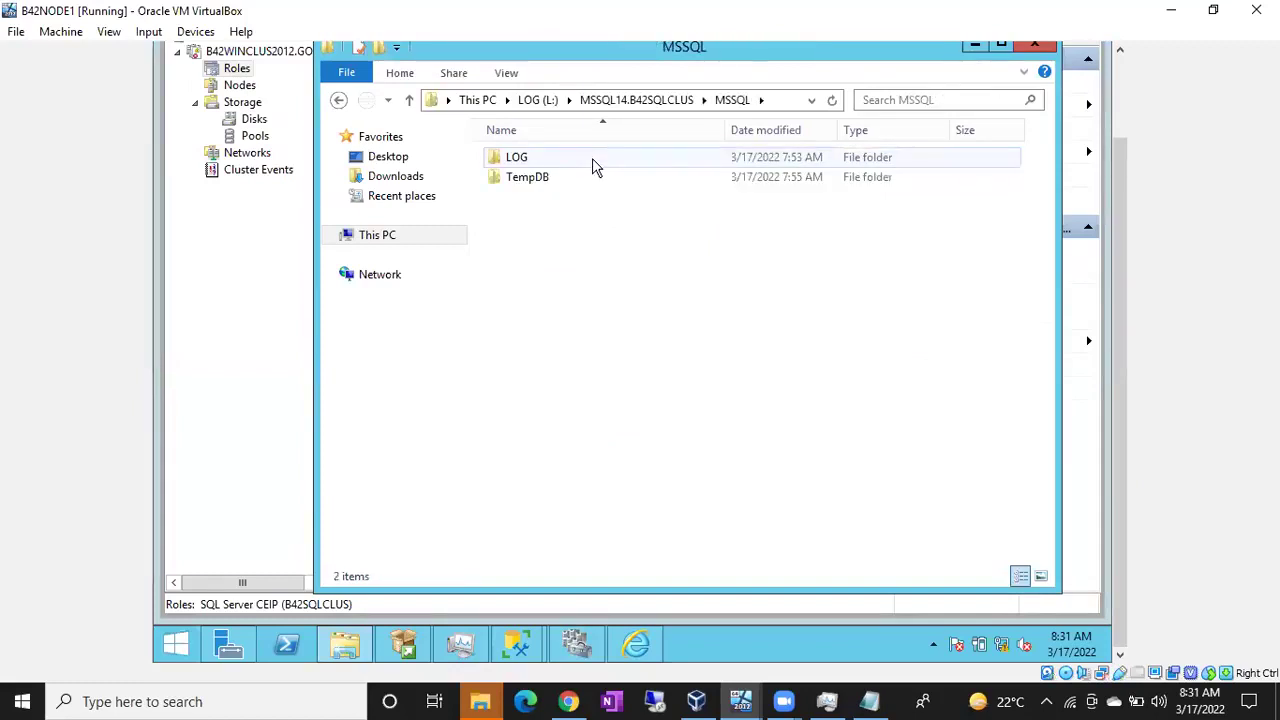
double_click(534, 160)
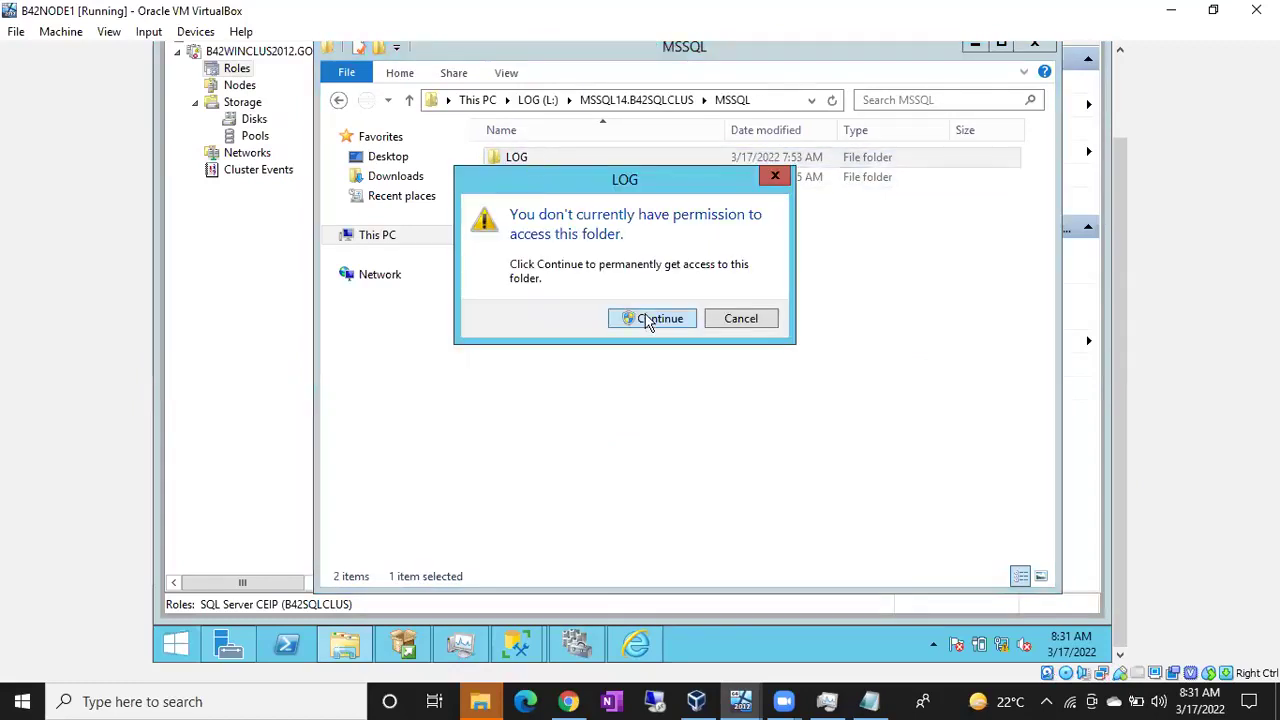
left_click(652, 318)
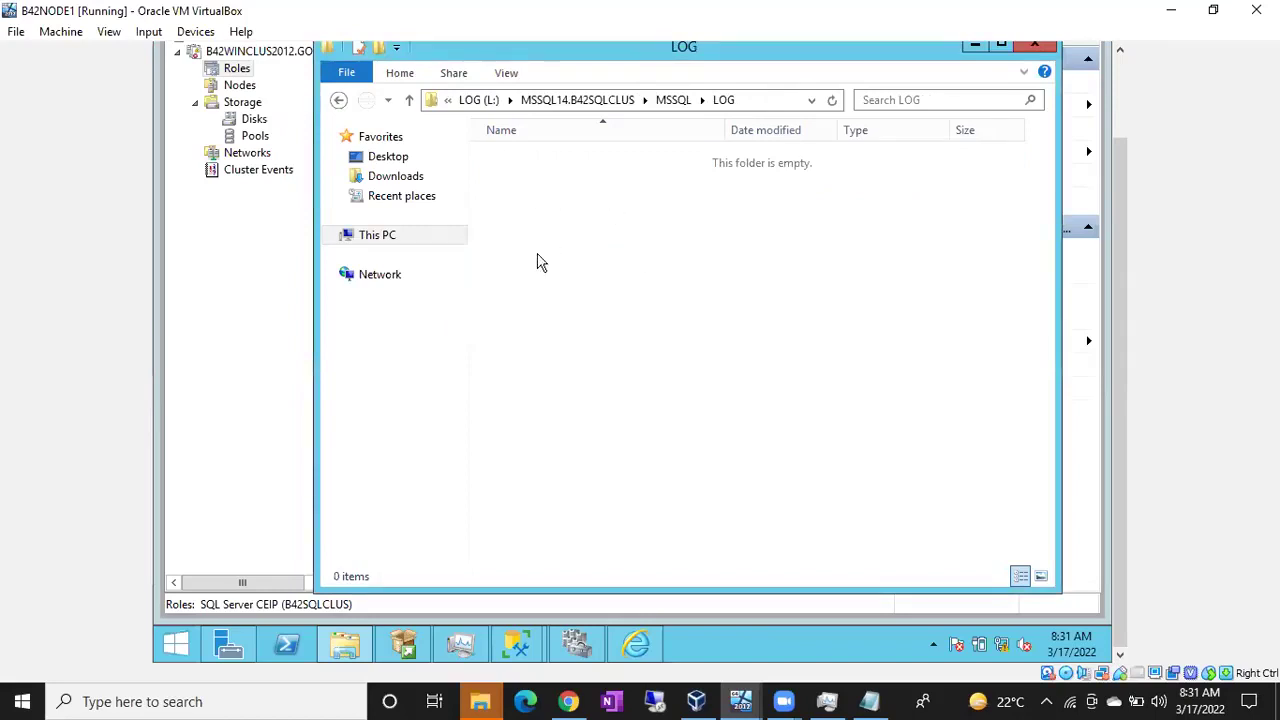
- Go back to the MSSQL folder on the LOG (L:) drive, open TempDB and select the templog file
left_click(672, 101)
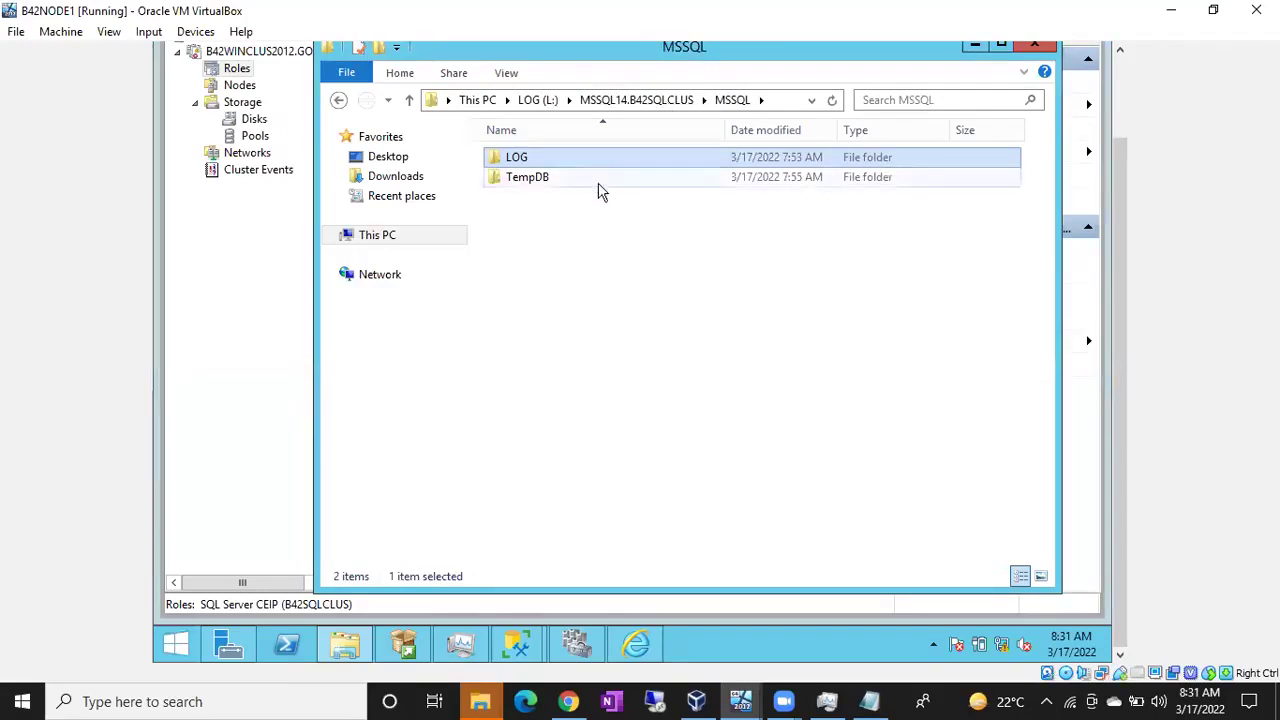
left_click(537, 177)
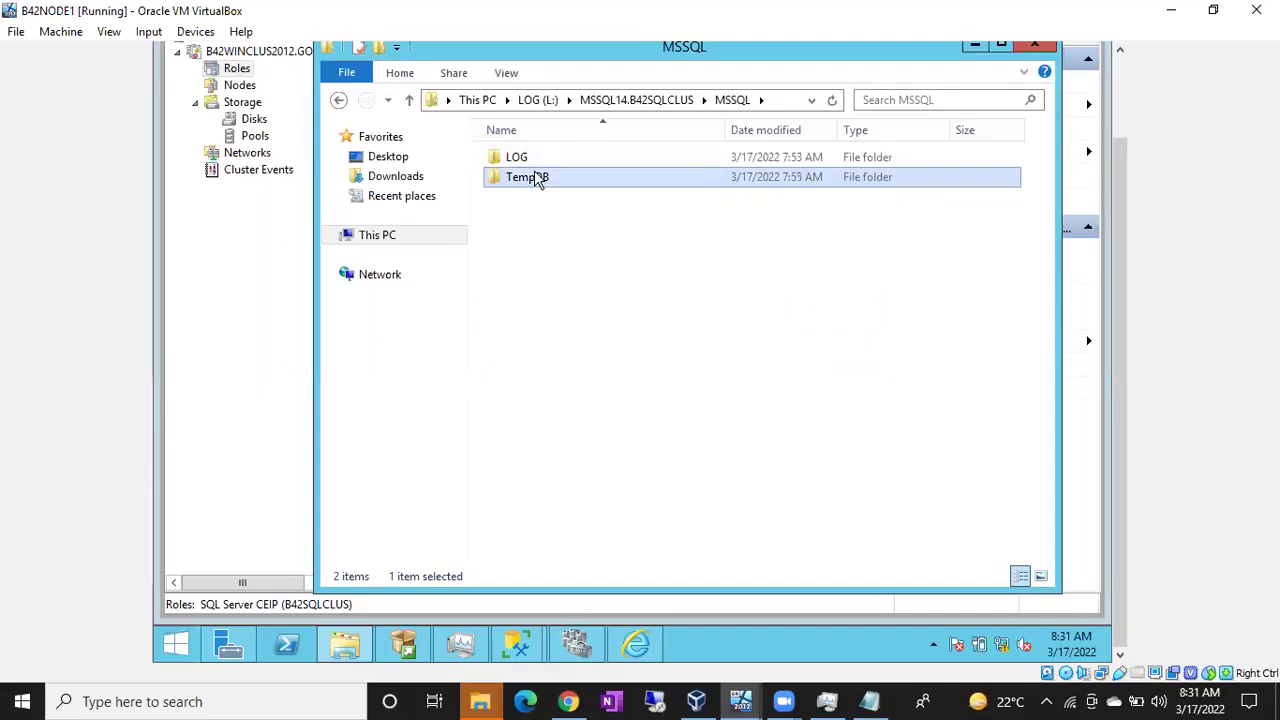
left_click(534, 158)
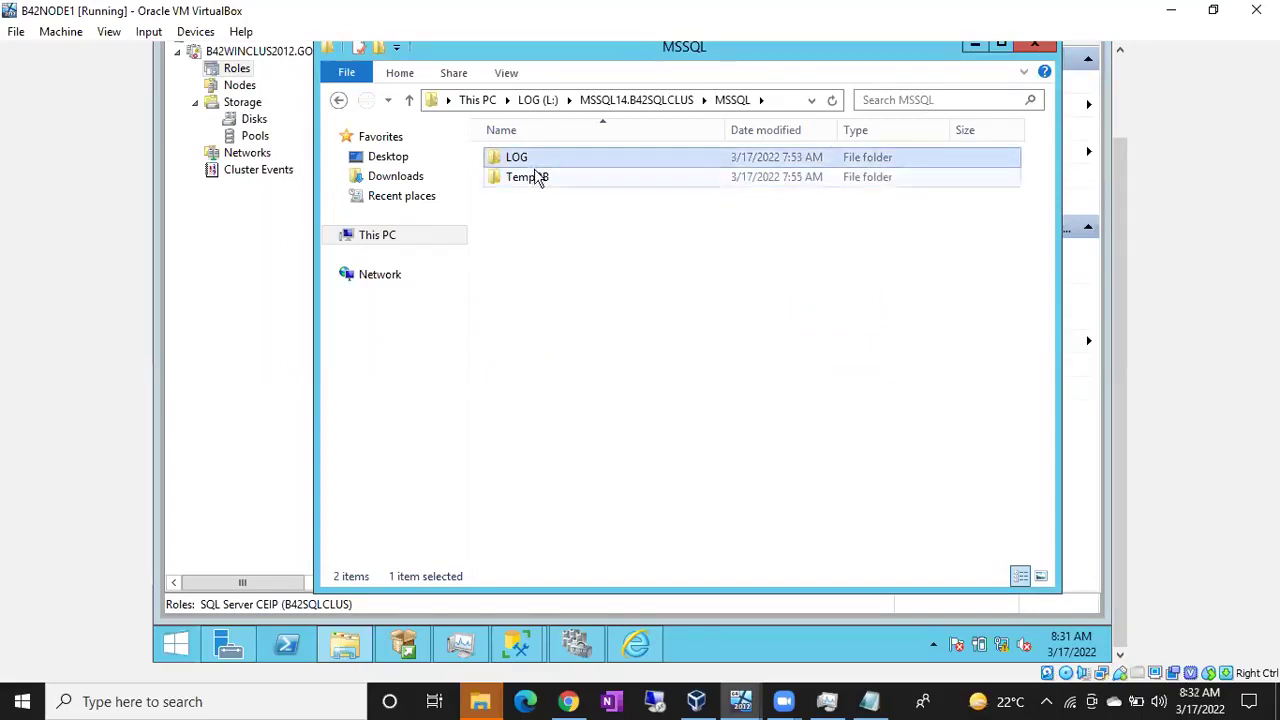
double_click(534, 174)
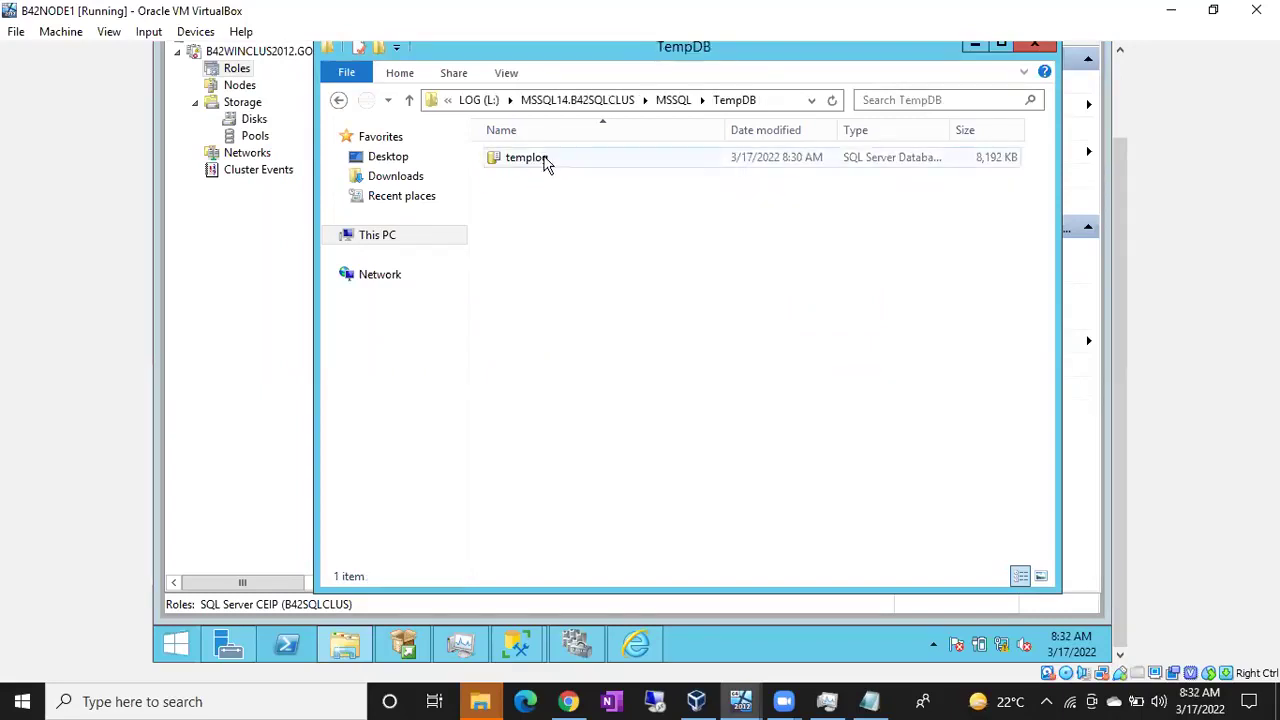
left_click(545, 163)
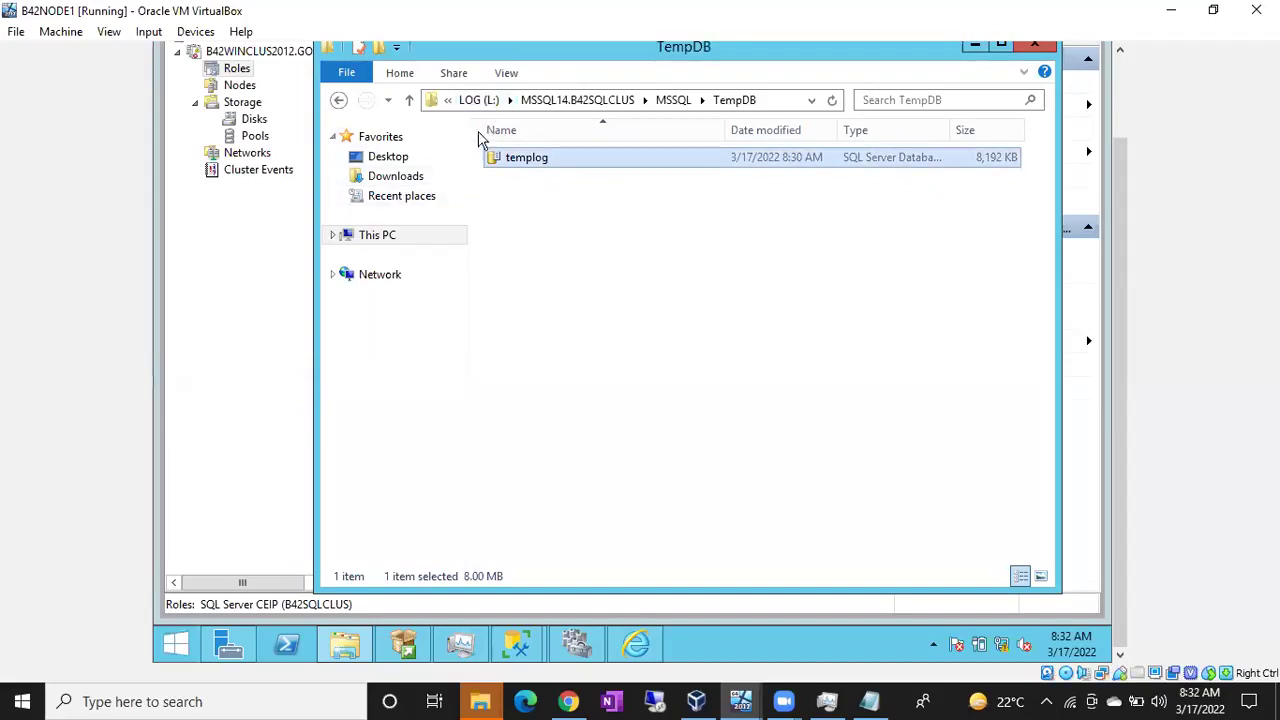
- Switch to SQL Server Management Studio and connect to the local Database Engine B42SQLCLUSTER\B42SQLCLUS with Windows Authentication
left_click(517, 643)
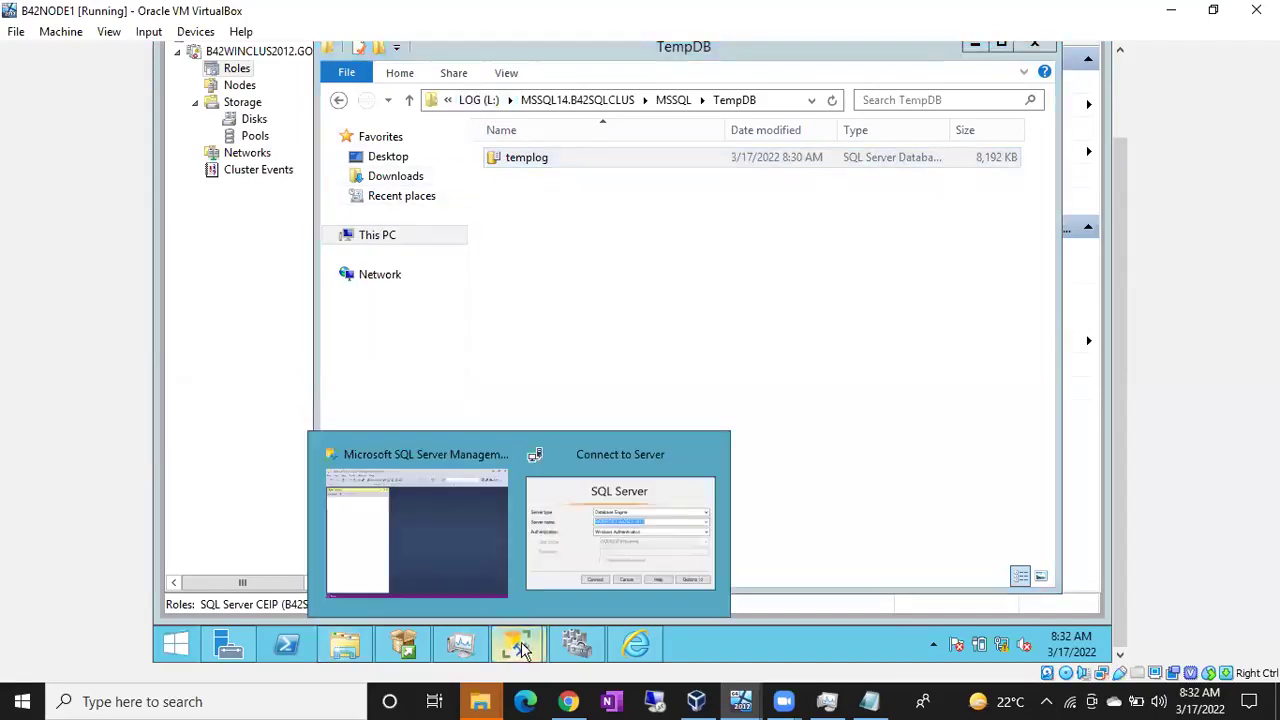
left_click(584, 556)
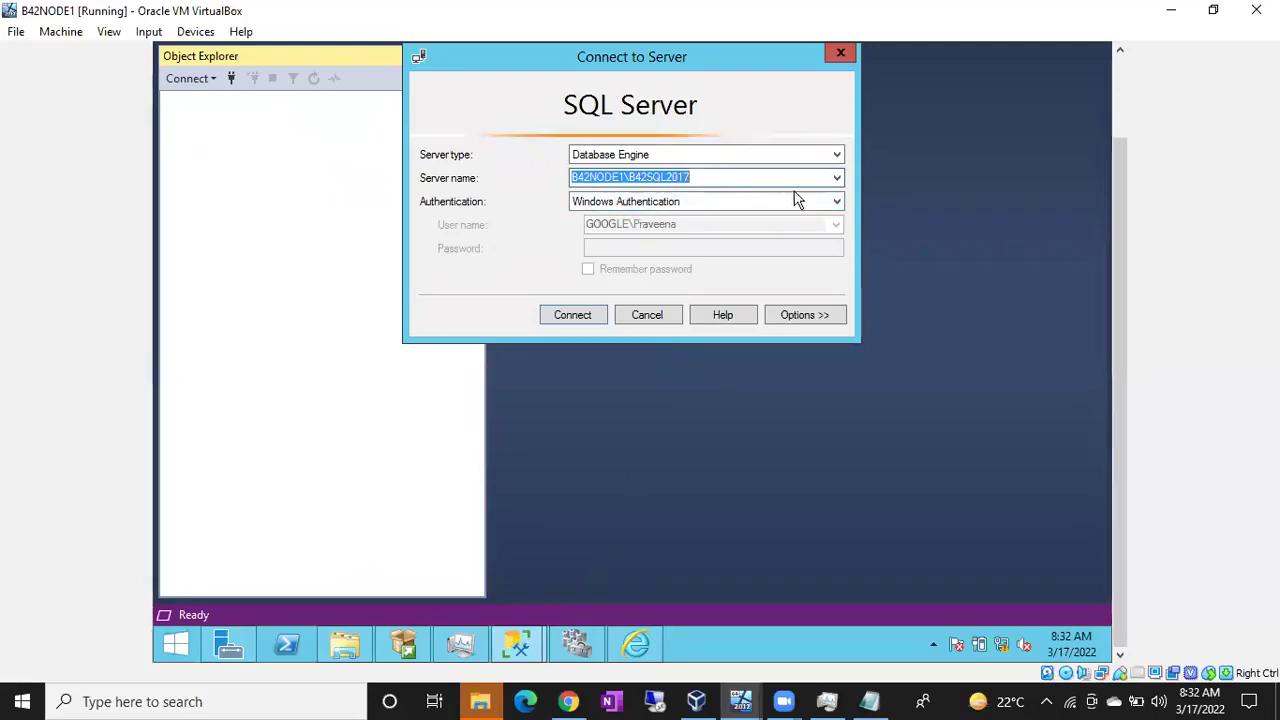
left_click(836, 178)
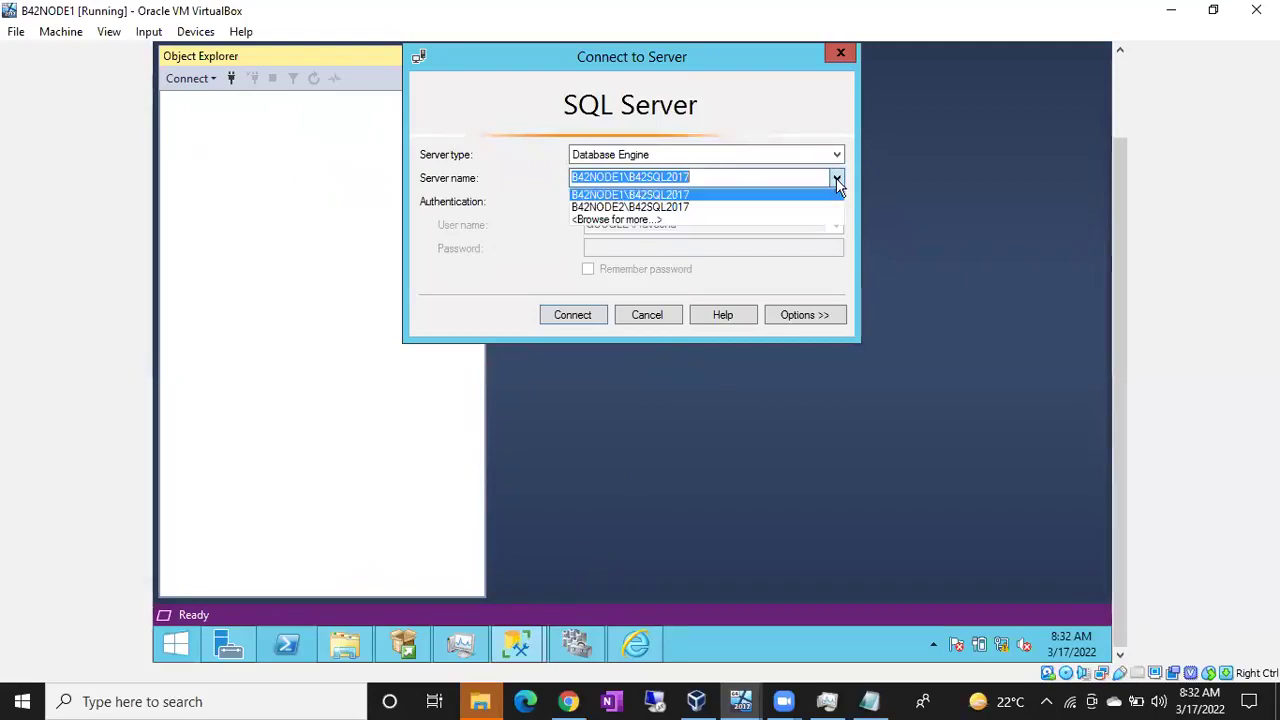
left_click(675, 220)
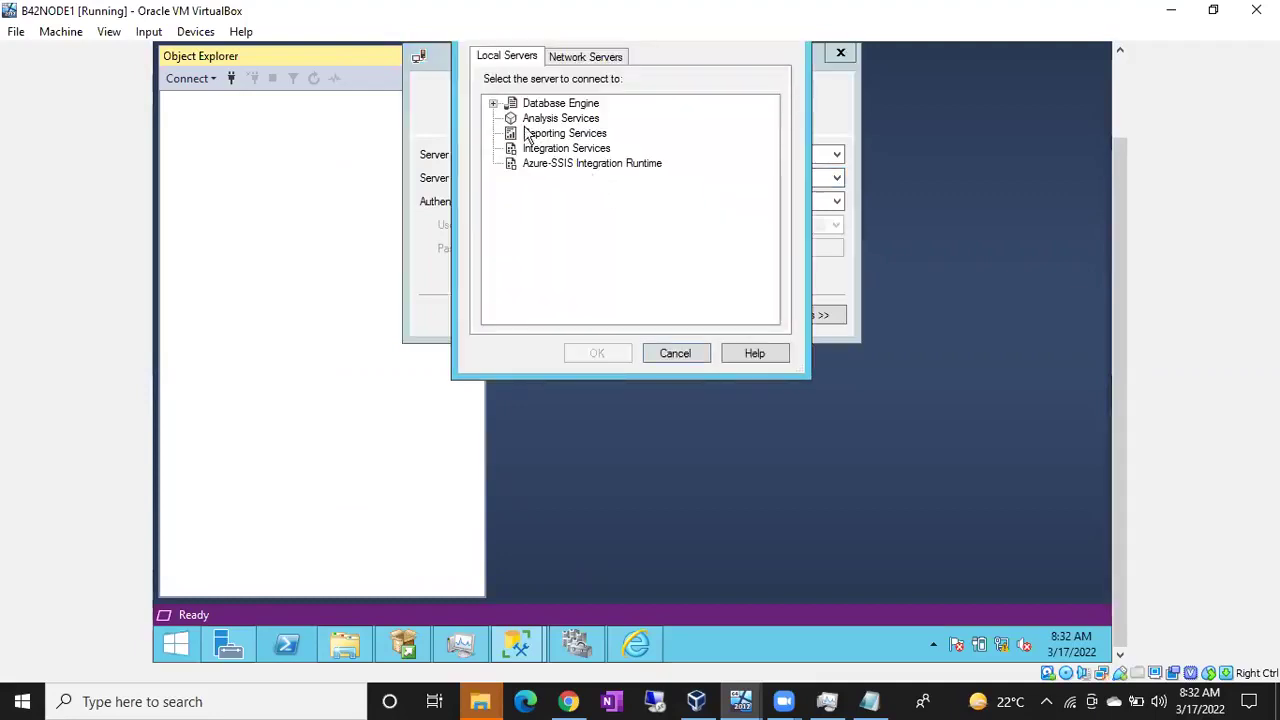
left_click(493, 104)
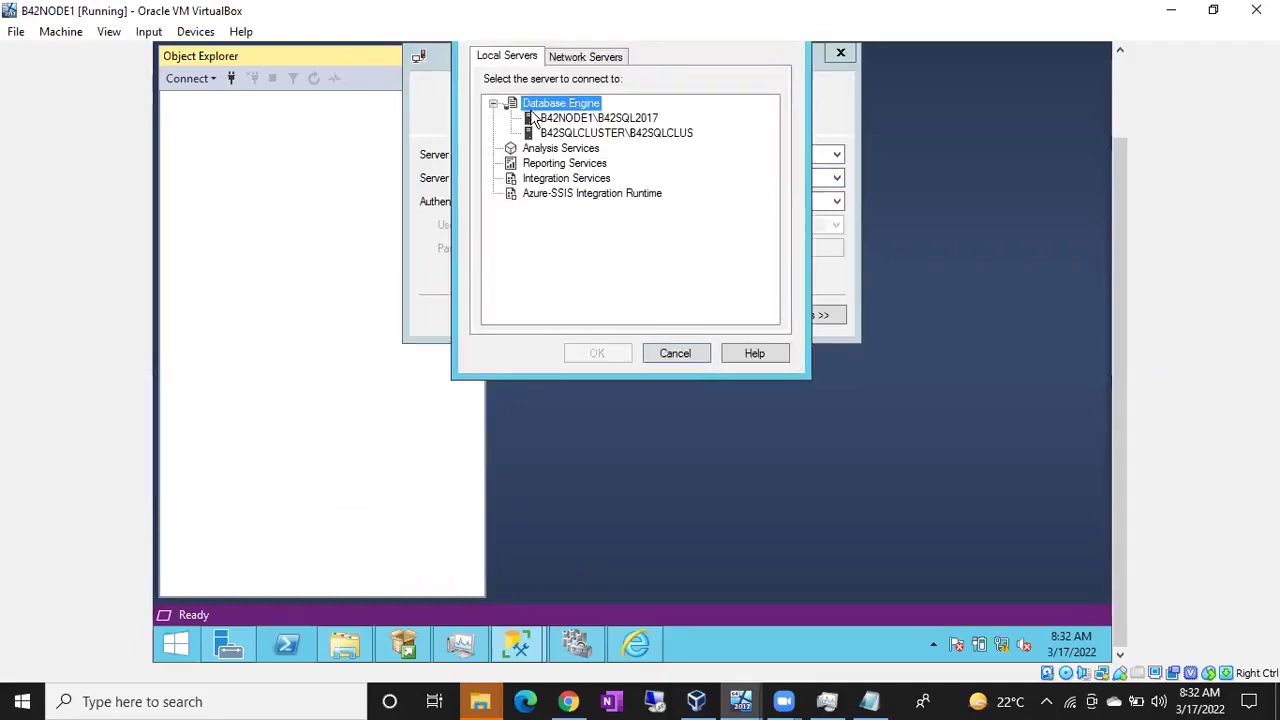
left_click(575, 135)
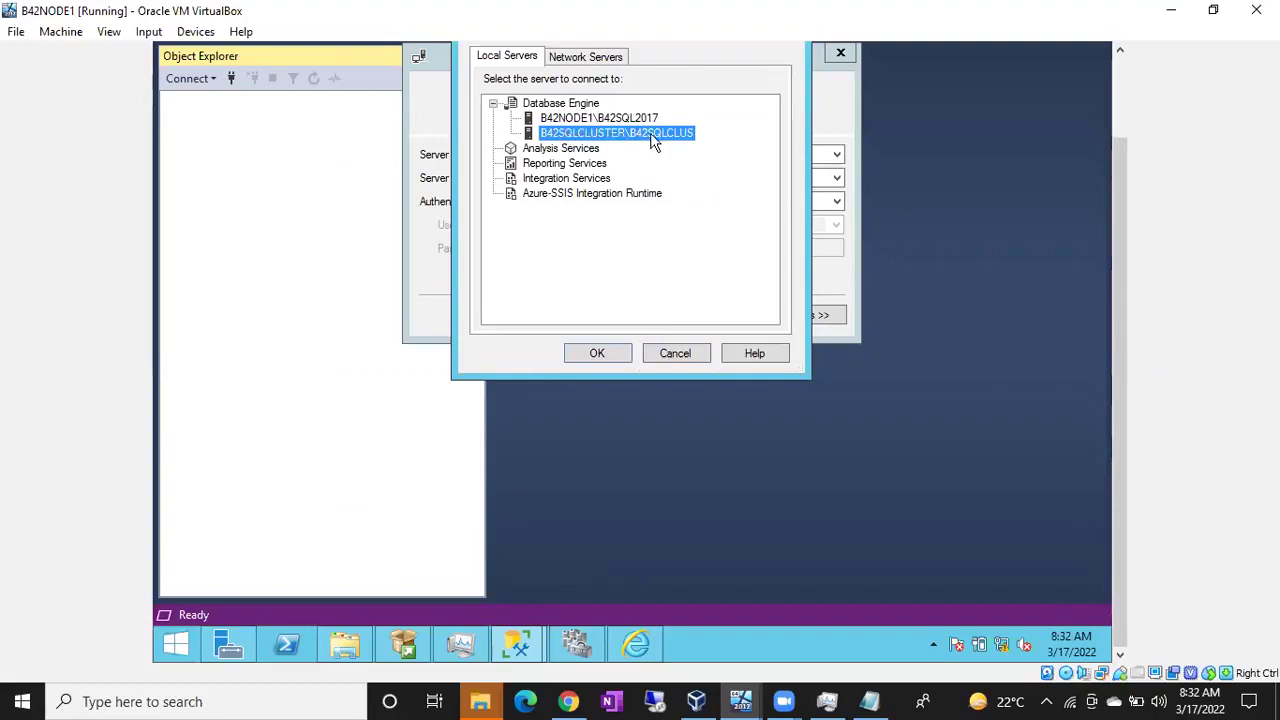
left_click(597, 353)
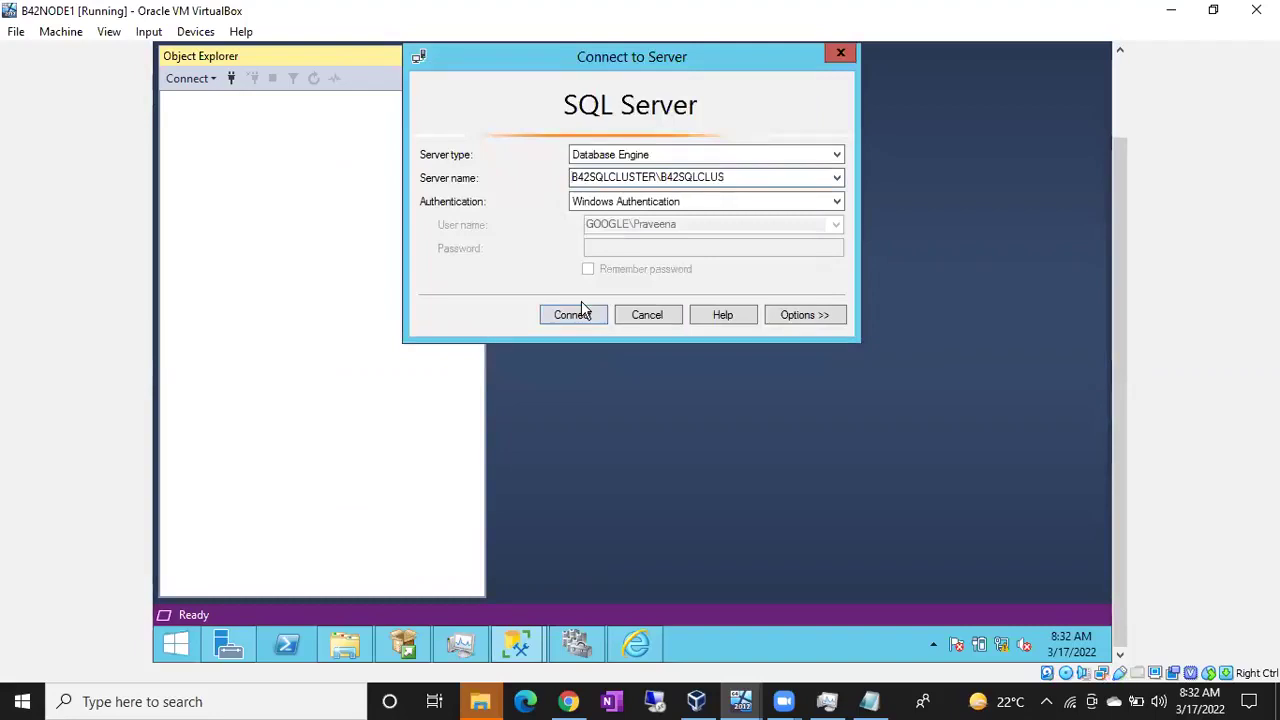
left_click(581, 313)
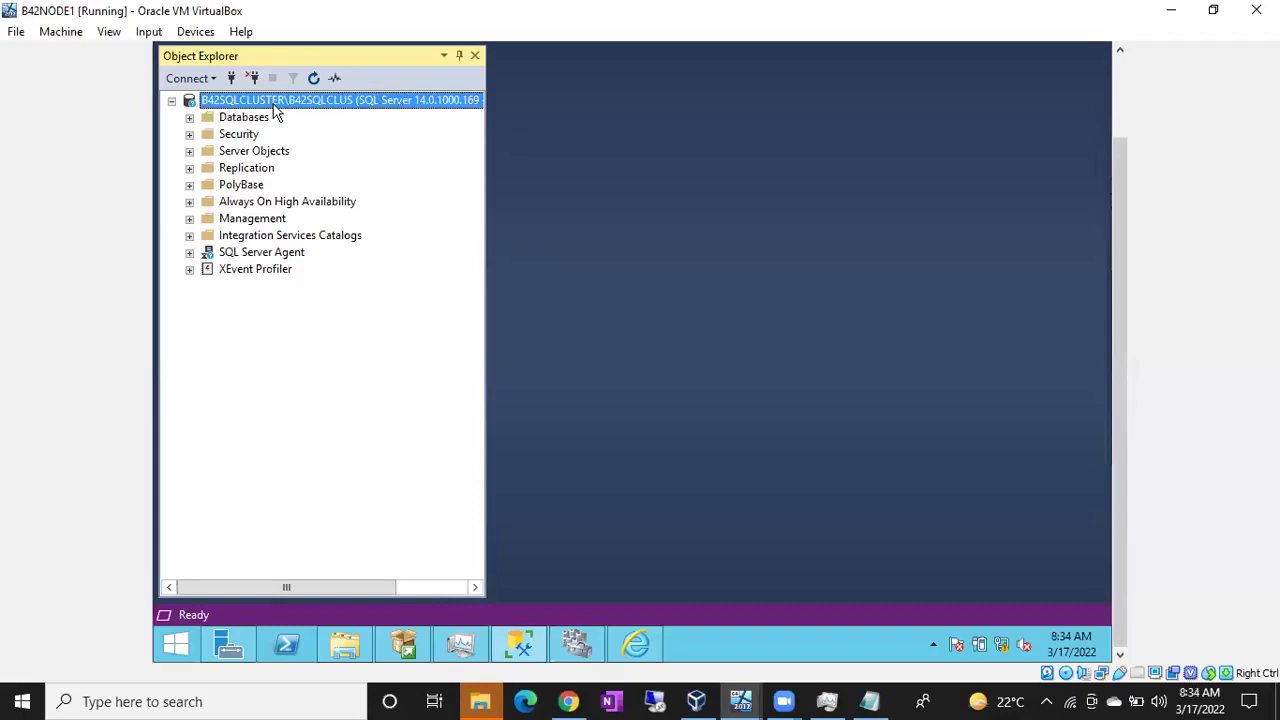
- Open another server connection dialog, and list B42SQLCLUSTER\B42SQLCLUS and B42Node2\B42SQLCLUS on separate lines in a new Notepad document
left_click(230, 80)
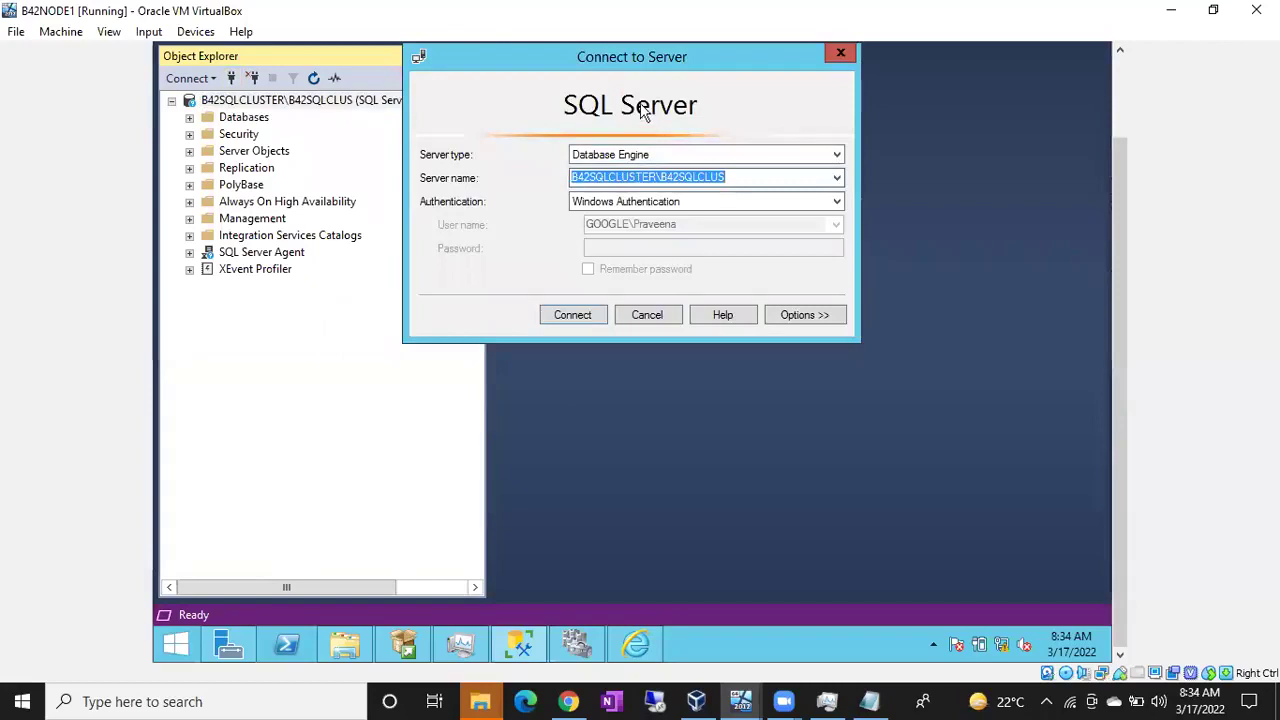
left_click_drag(610, 58, 738, 115)
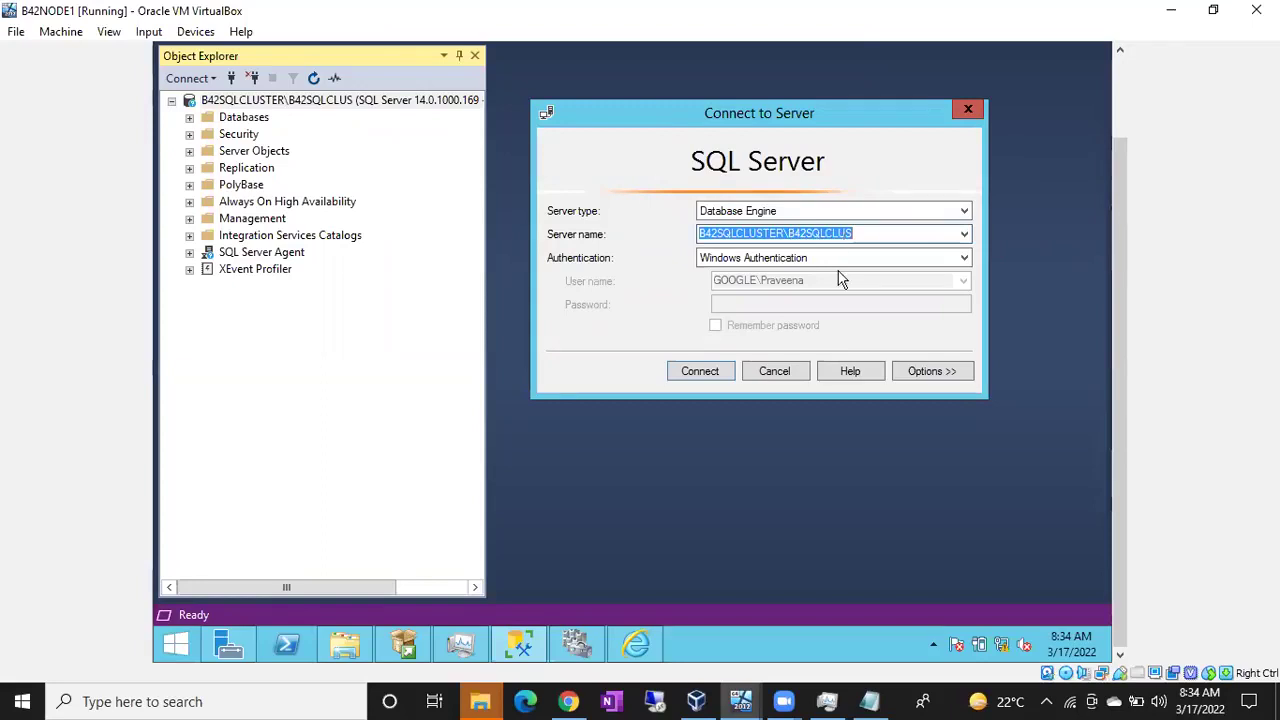
key("super+r")
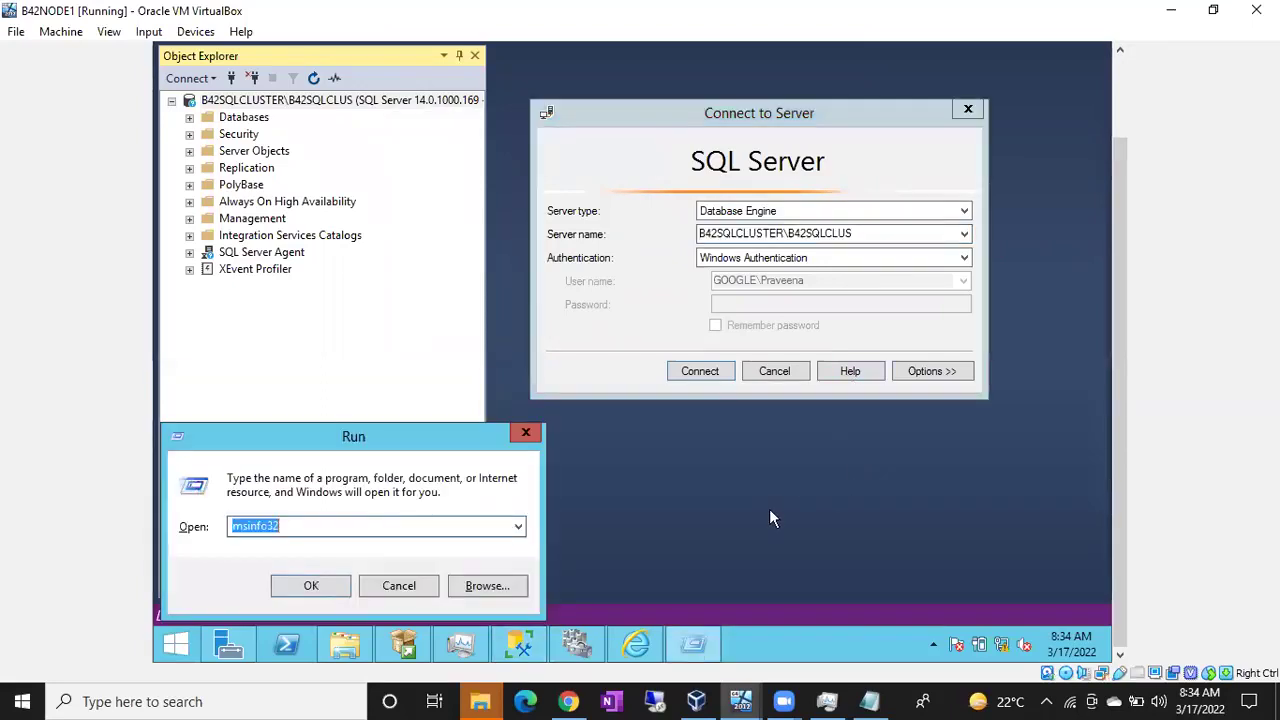
type("no")
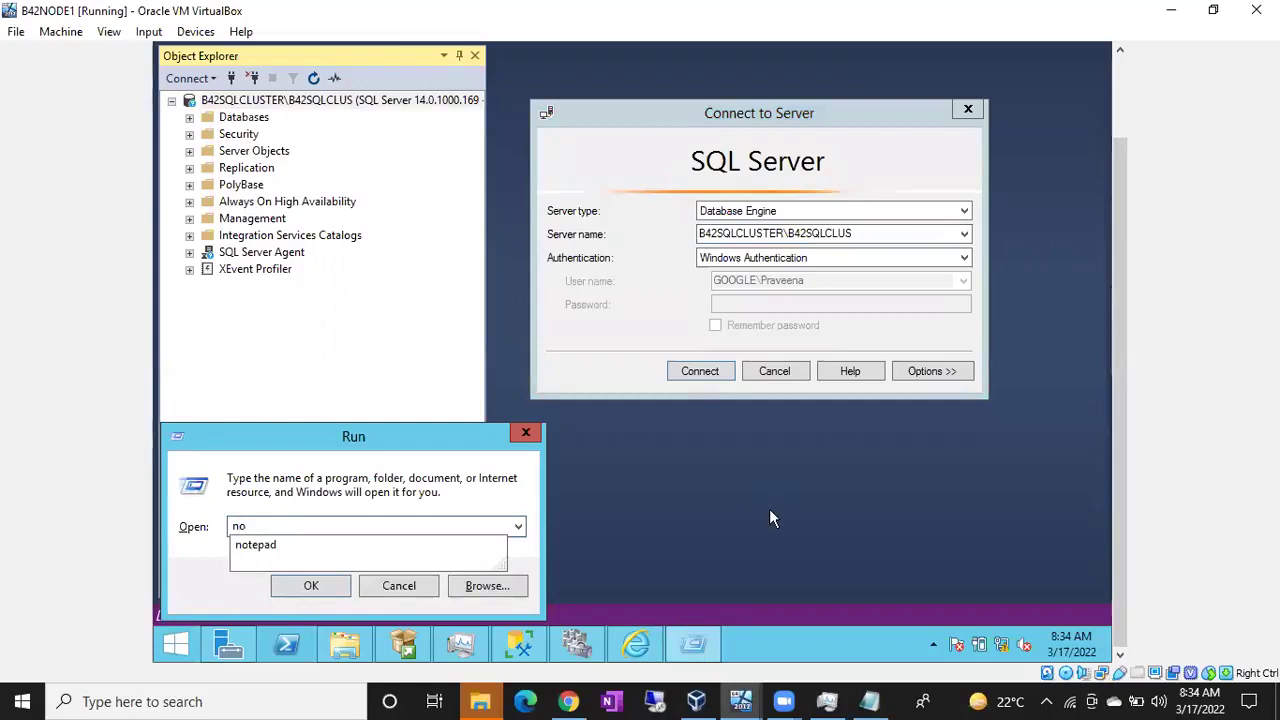
key("Down")
key("Return")
type("B42SQLCLUSTER\\B42SQLCLUS")
key("Return")
type("B")
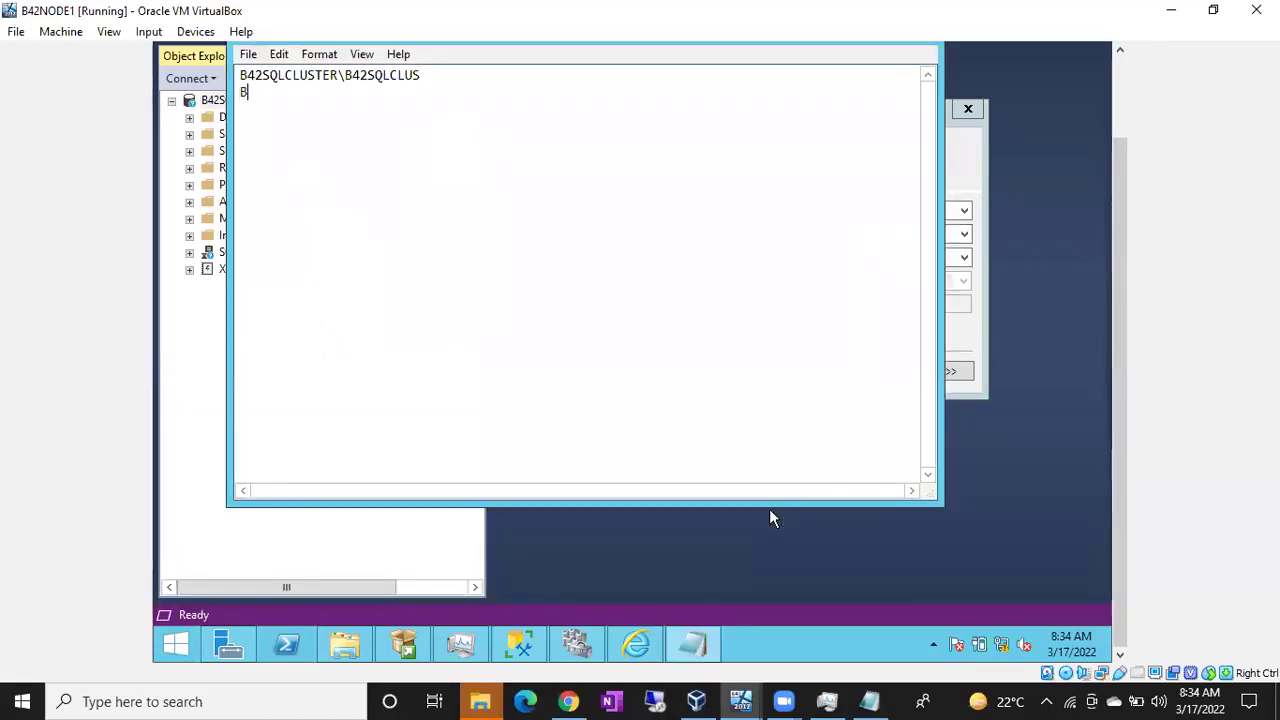
type("42Node2\\B42SQLCLUS")
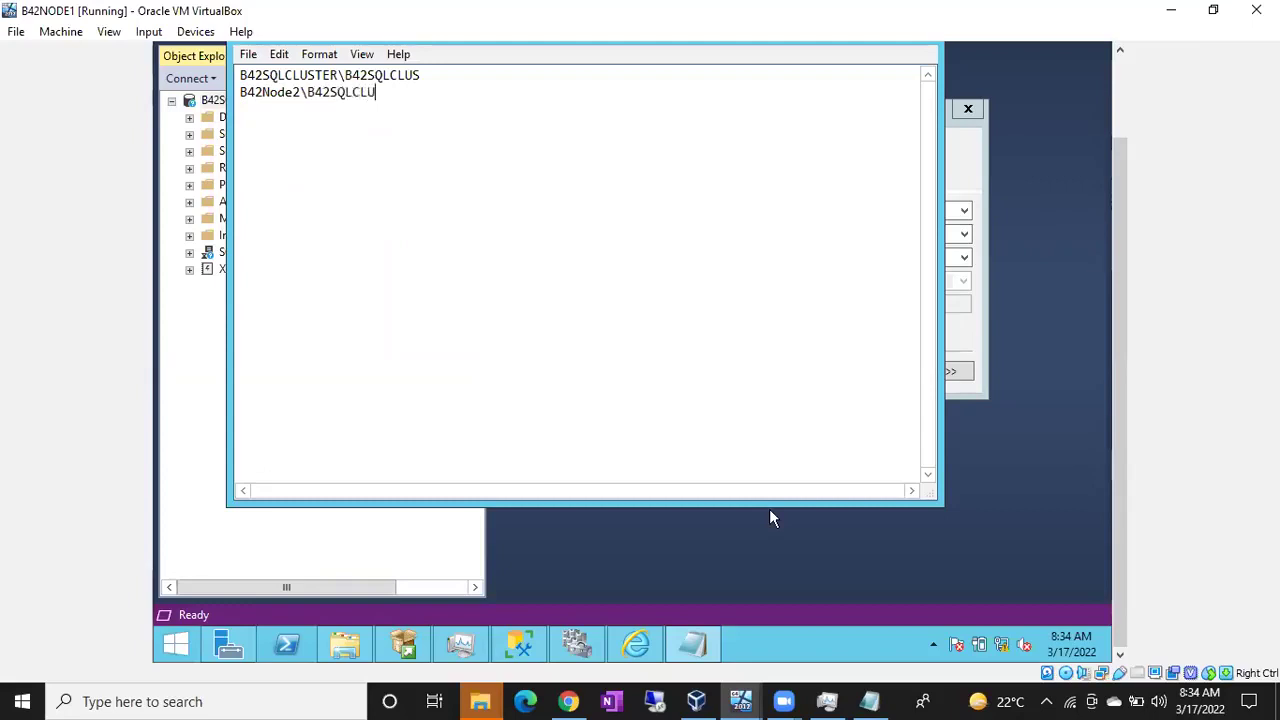
- Highlight the B42SQLCLUSTER\B42SQLCLUS line in the note to point out the clustered instance name
left_click(430, 74)
left_click_drag(421, 75, 238, 75)
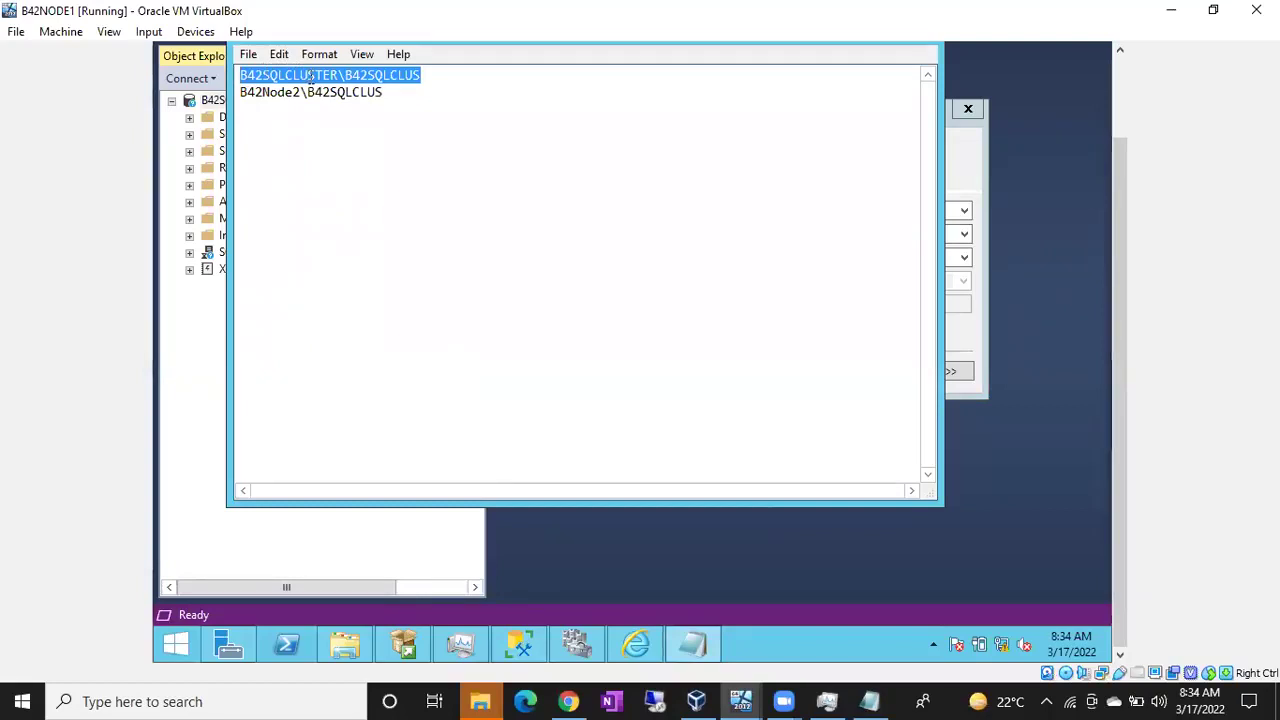
left_click_drag(431, 77, 236, 78)
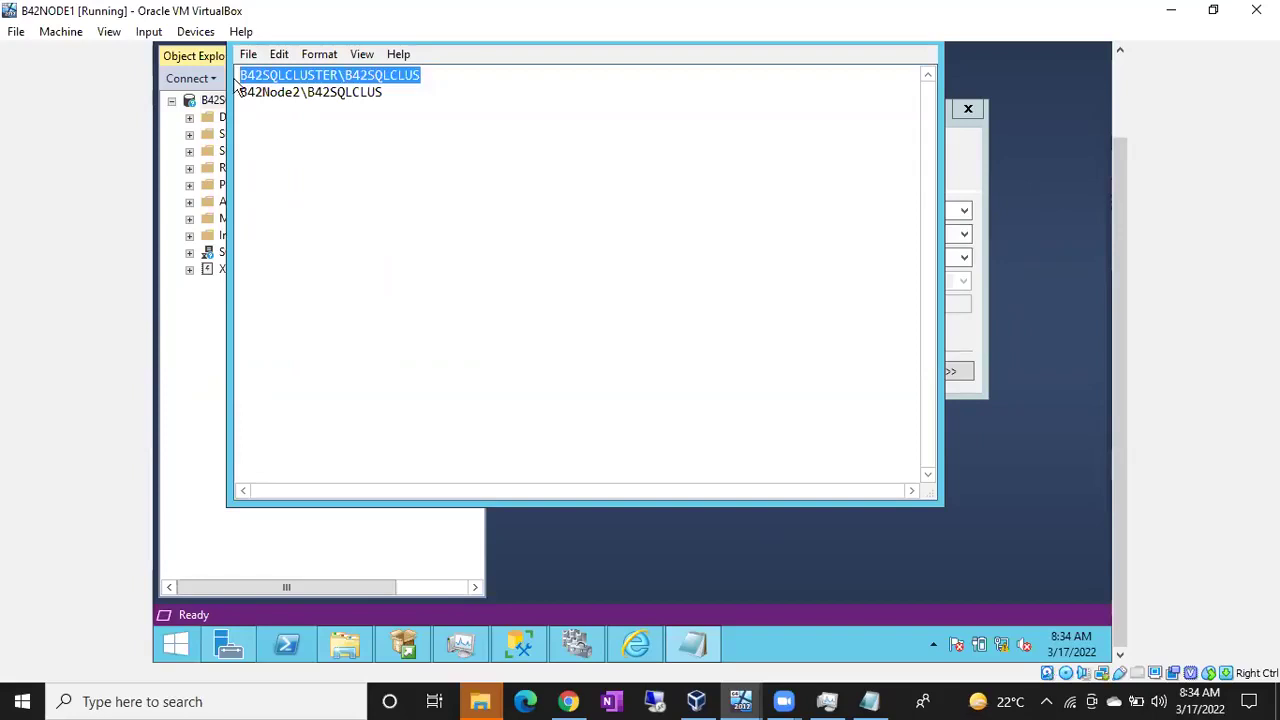
left_click(440, 79)
left_click_drag(440, 79, 205, 73)
left_click_drag(449, 86, 239, 72)
left_click(239, 72)
left_click_drag(440, 78, 231, 63)
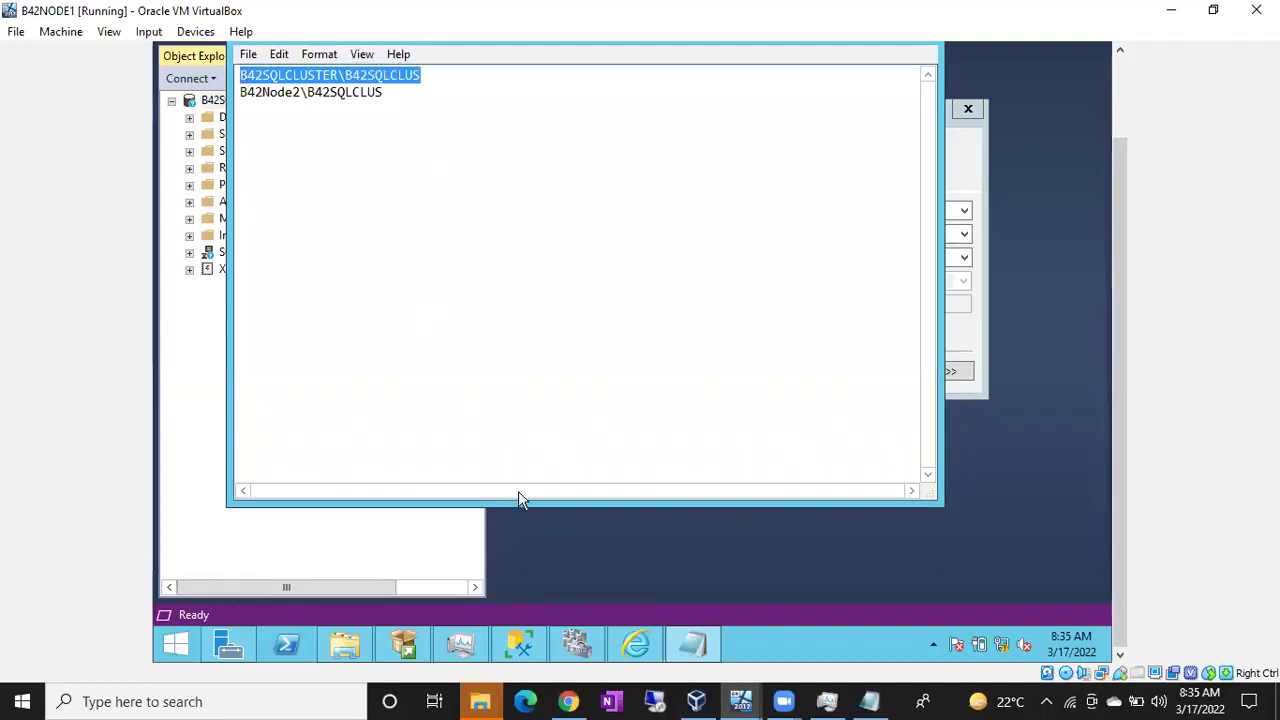
- Switch to Failover Cluster Manager, select the SQL Server (B42SQLCLUS) role, and open the Services console with services.msc
left_click(576, 643)
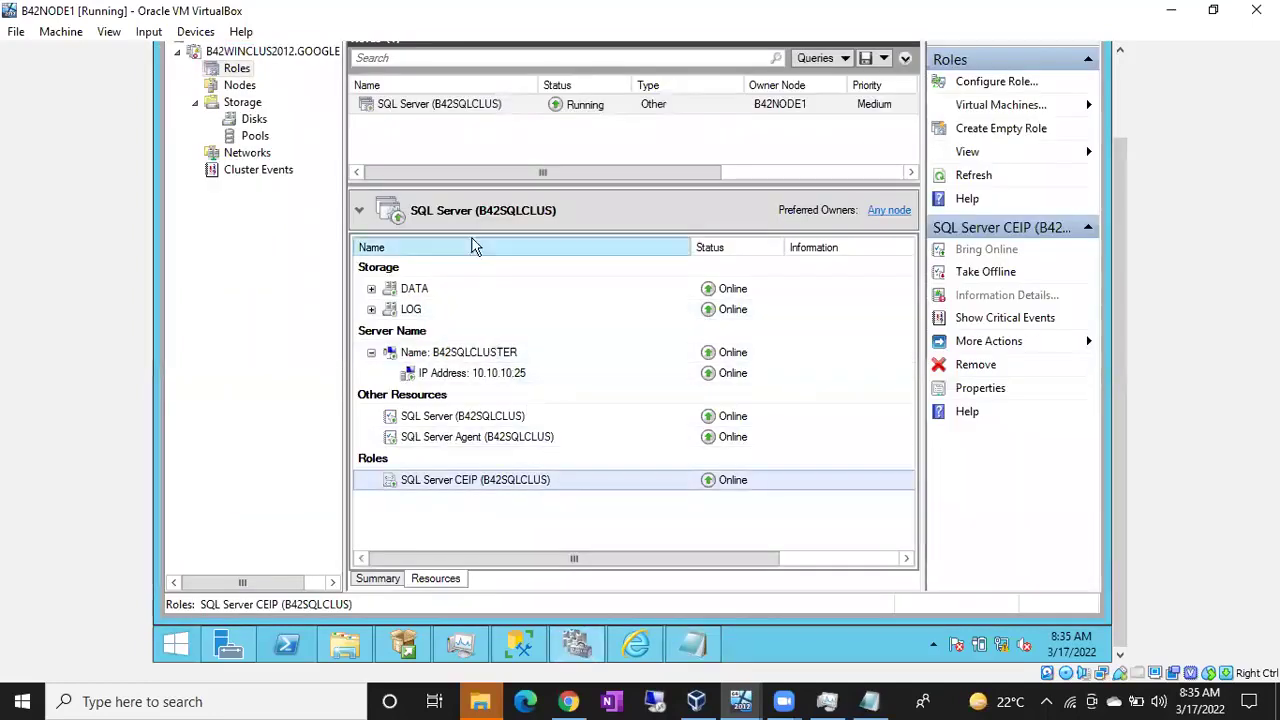
left_click(435, 105)
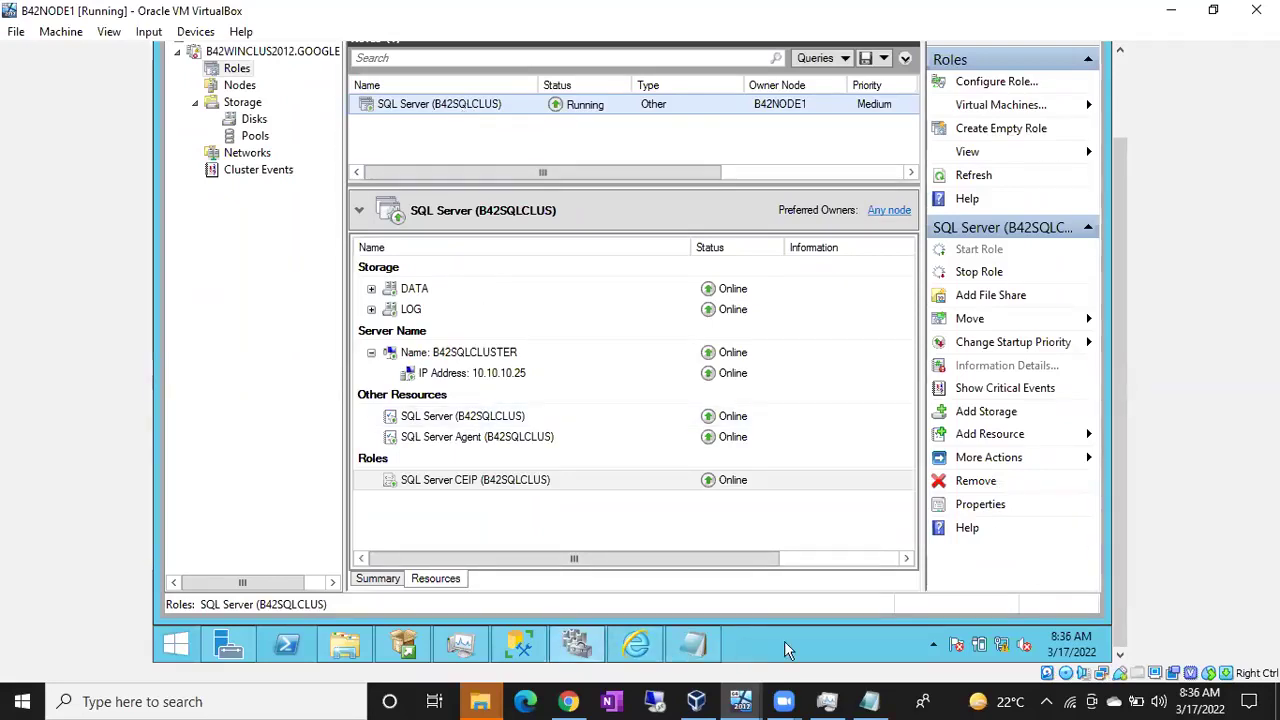
key("super+r")
type("ser")
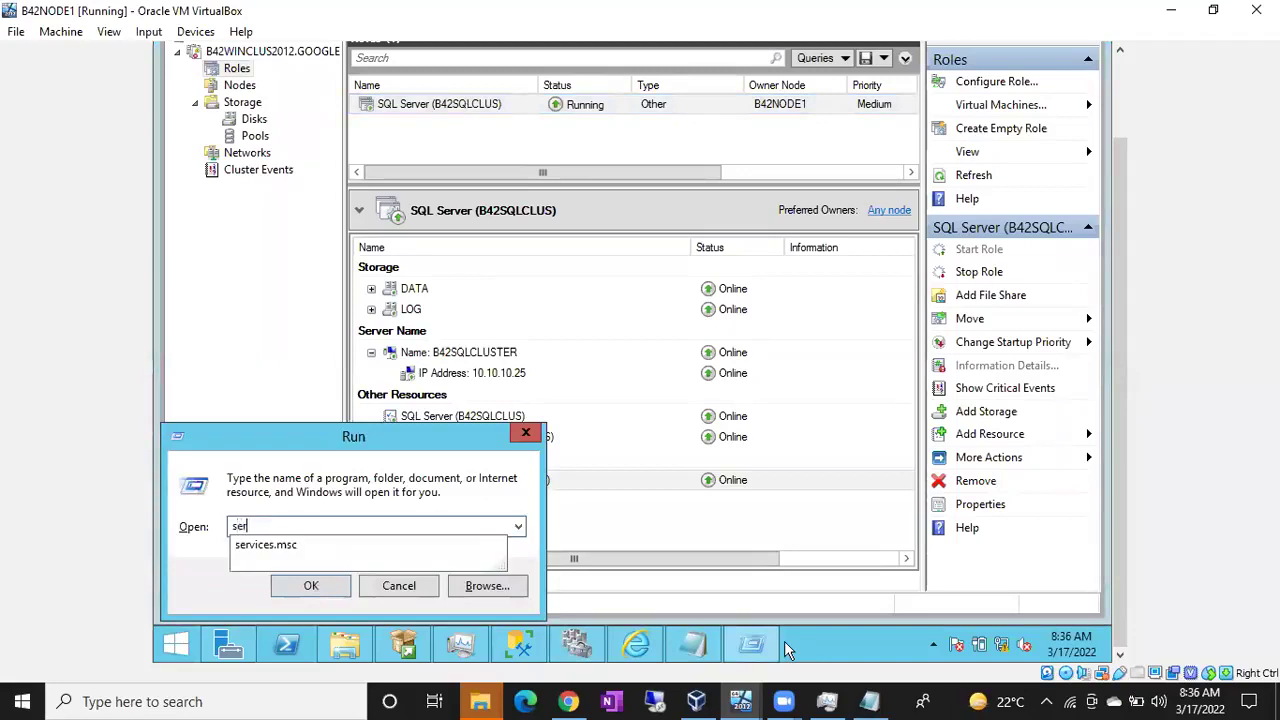
key("Down")
key("Return")
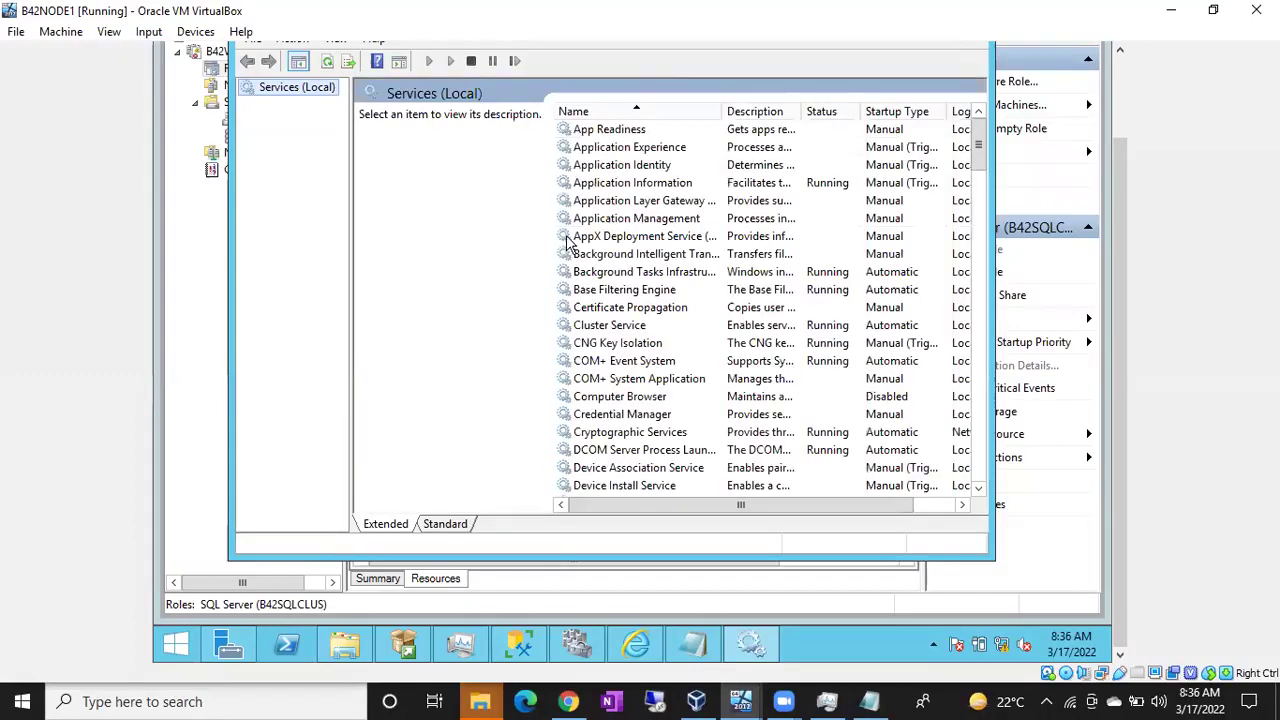
- Find the SQL Server (B42SQLCLUS) service on B42NODE1, check its status and logon account, and maximize the Services window
left_click(566, 238)
key("s")
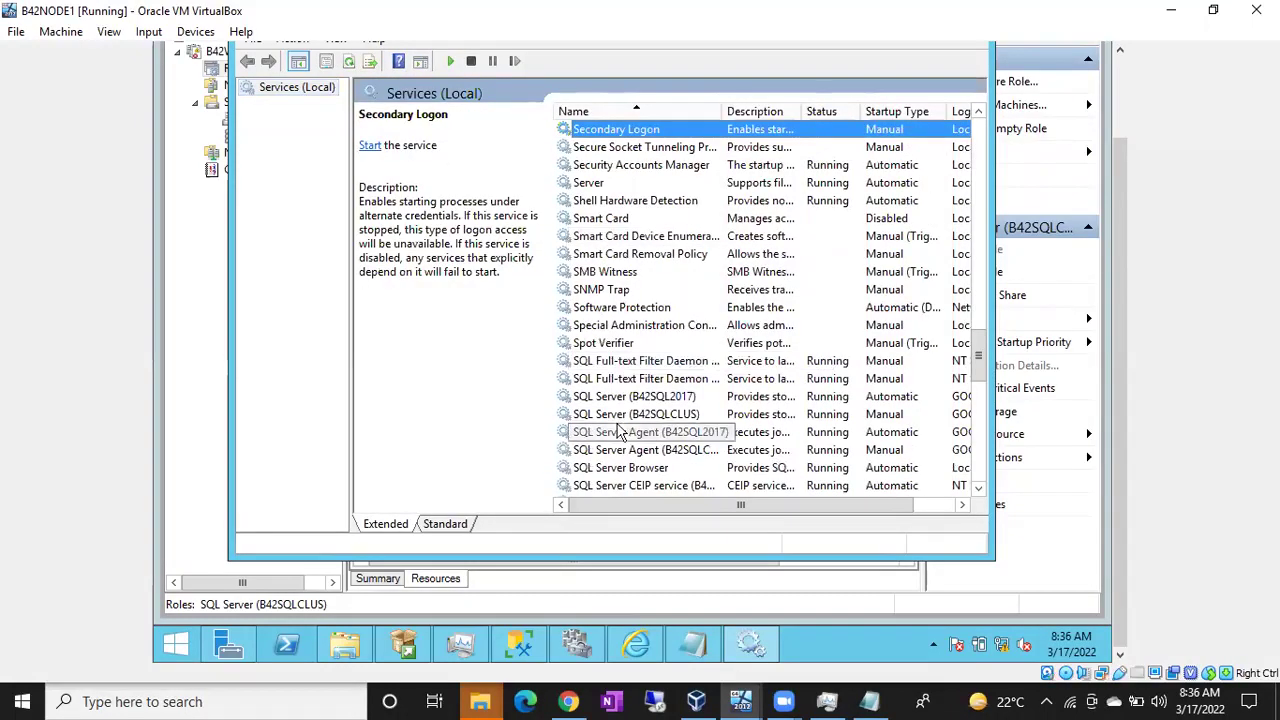
left_click(616, 415)
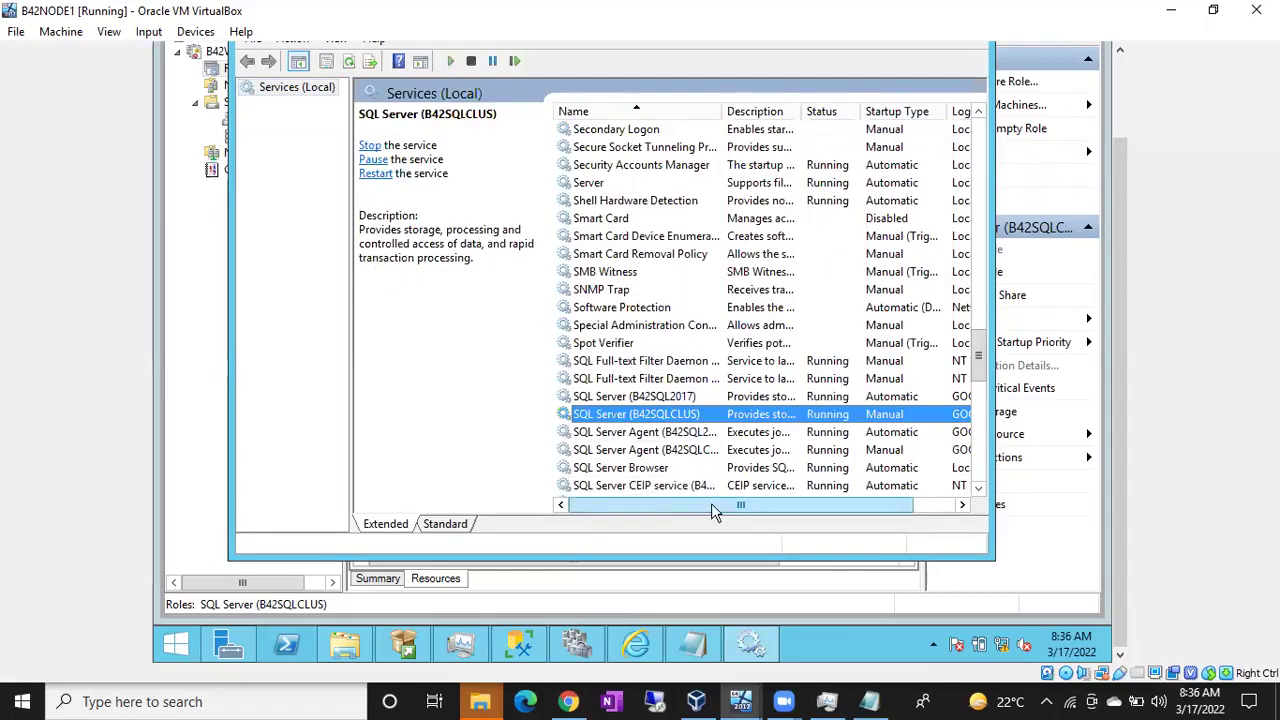
left_click_drag(711, 503, 758, 502)
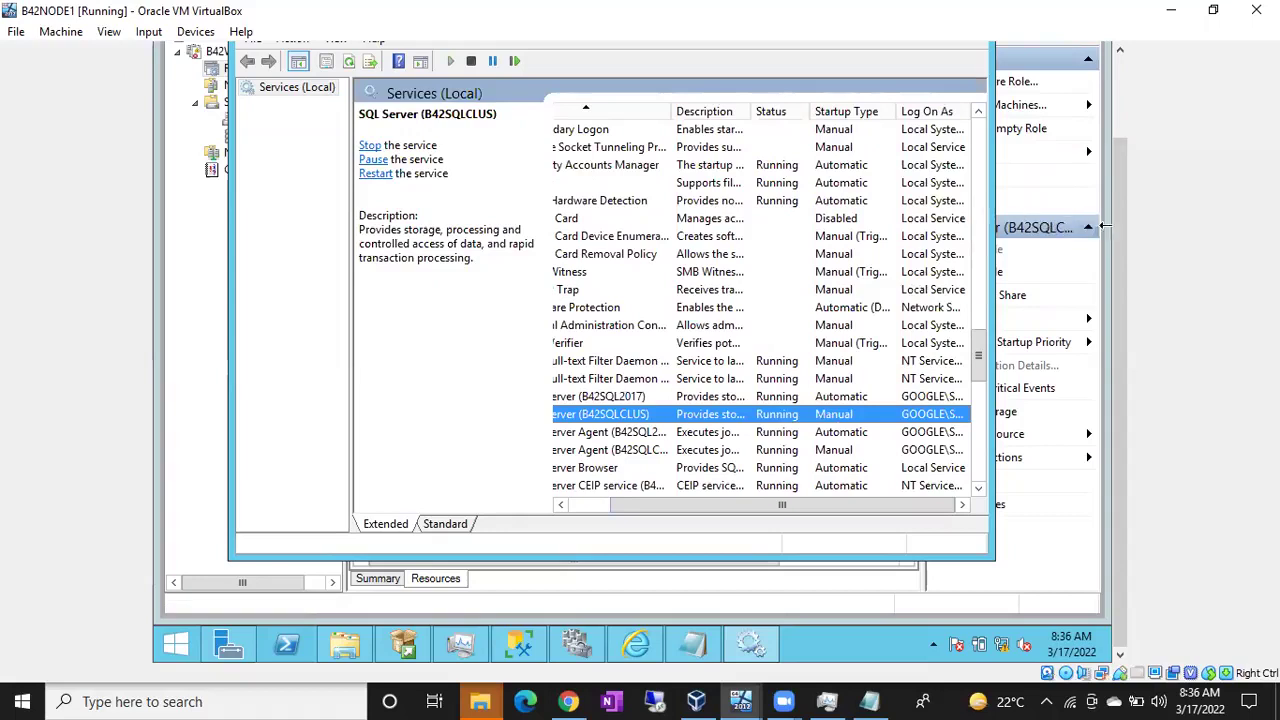
scroll(1102, 227, "up", 2)
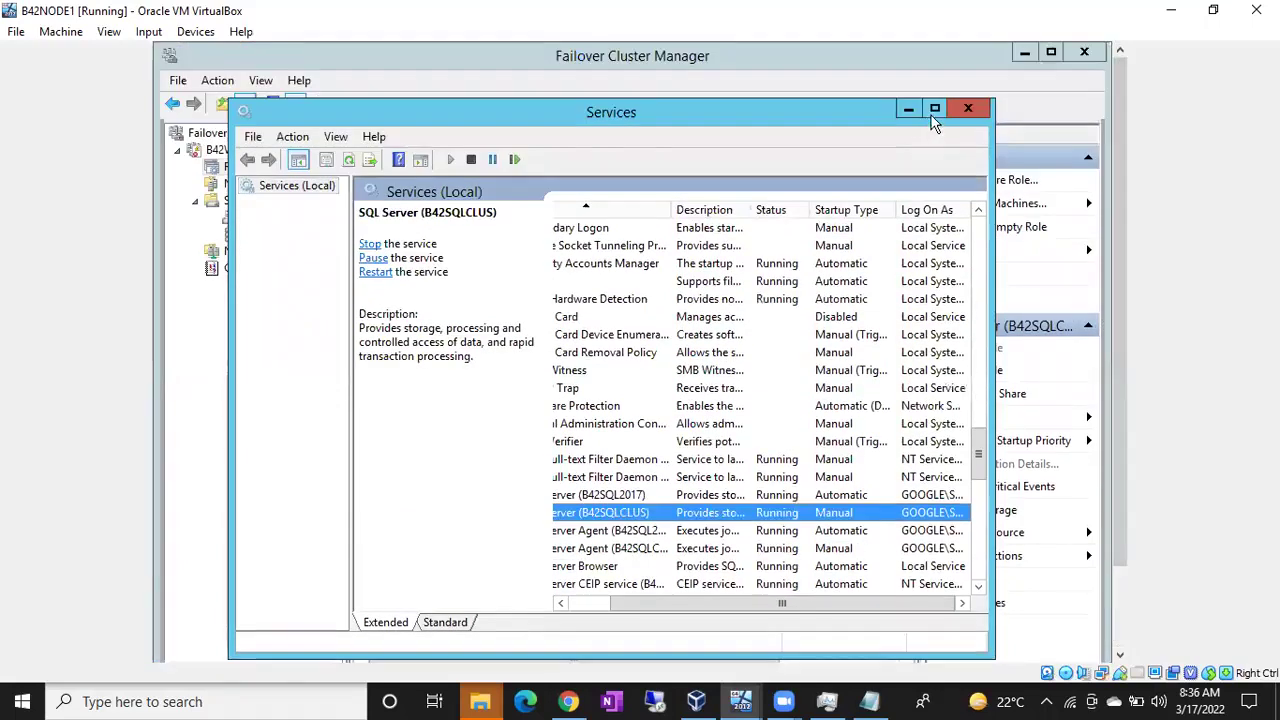
left_click(933, 112)
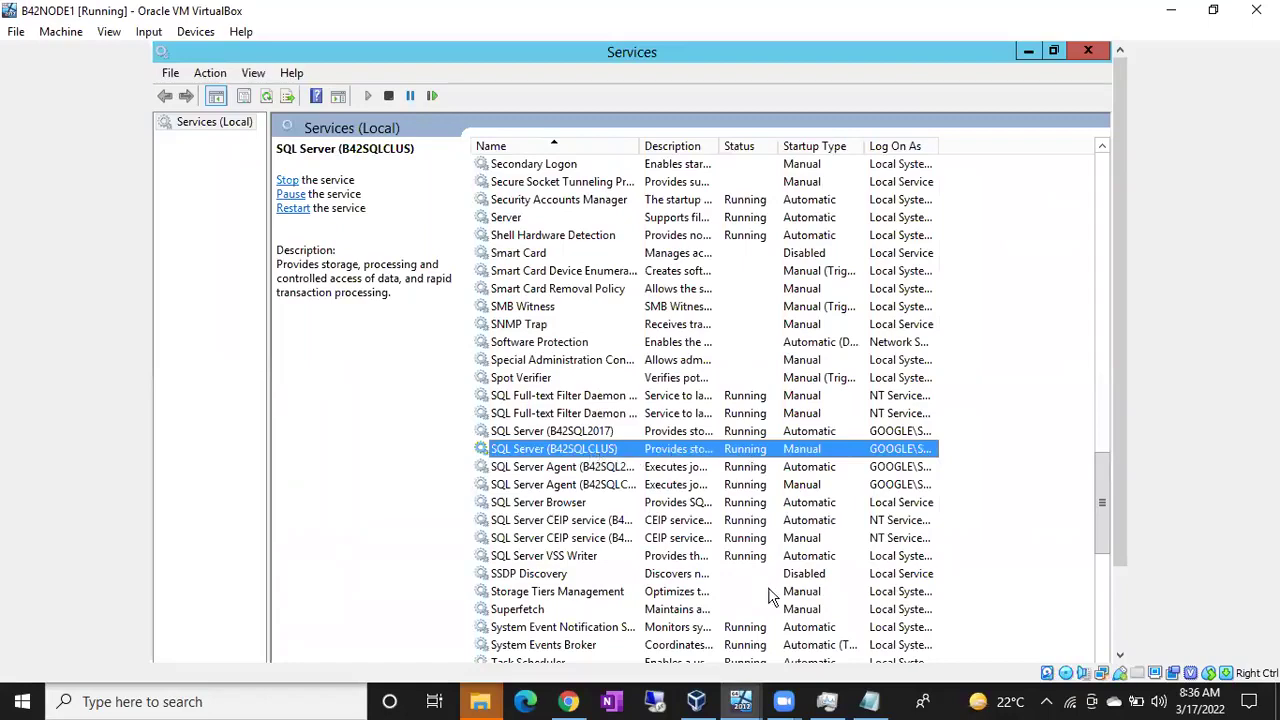
- Switch to the B42NODE2 virtual machine and unlock its Windows session with the account password
mouse_move(741, 701)
left_click(894, 652)
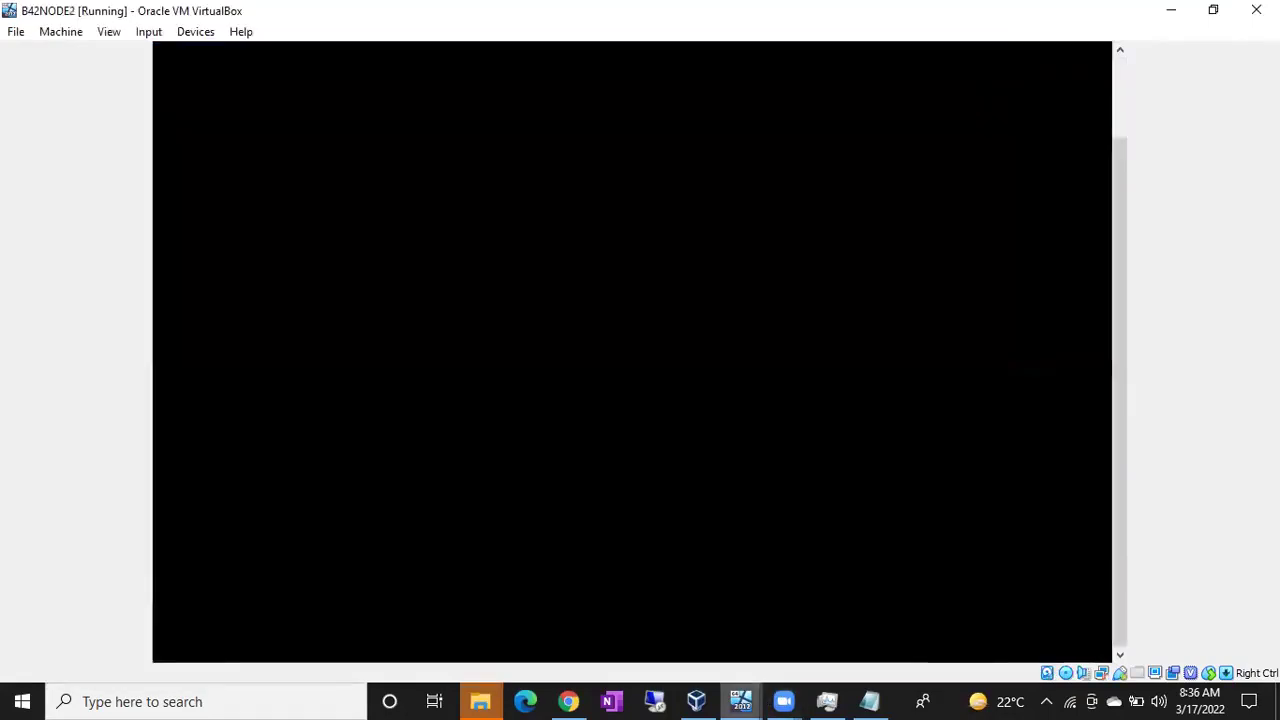
left_click(627, 436)
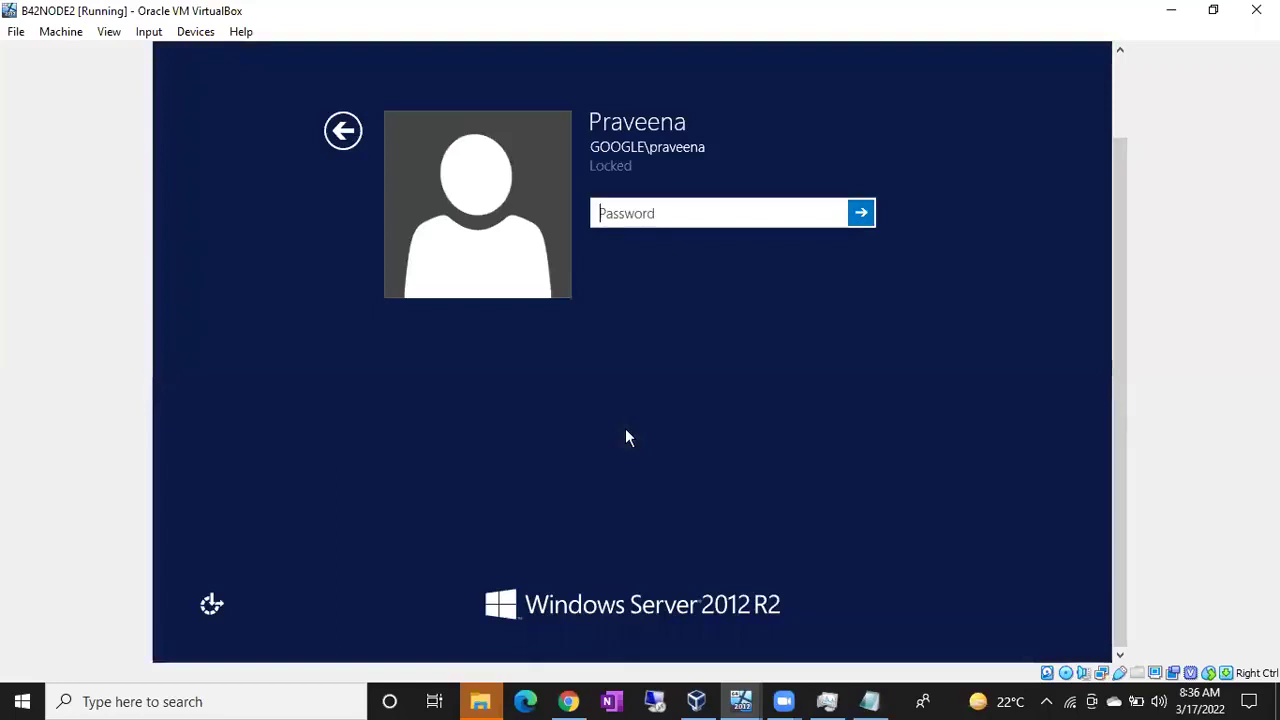
type("•••••••••••")
key("Return")
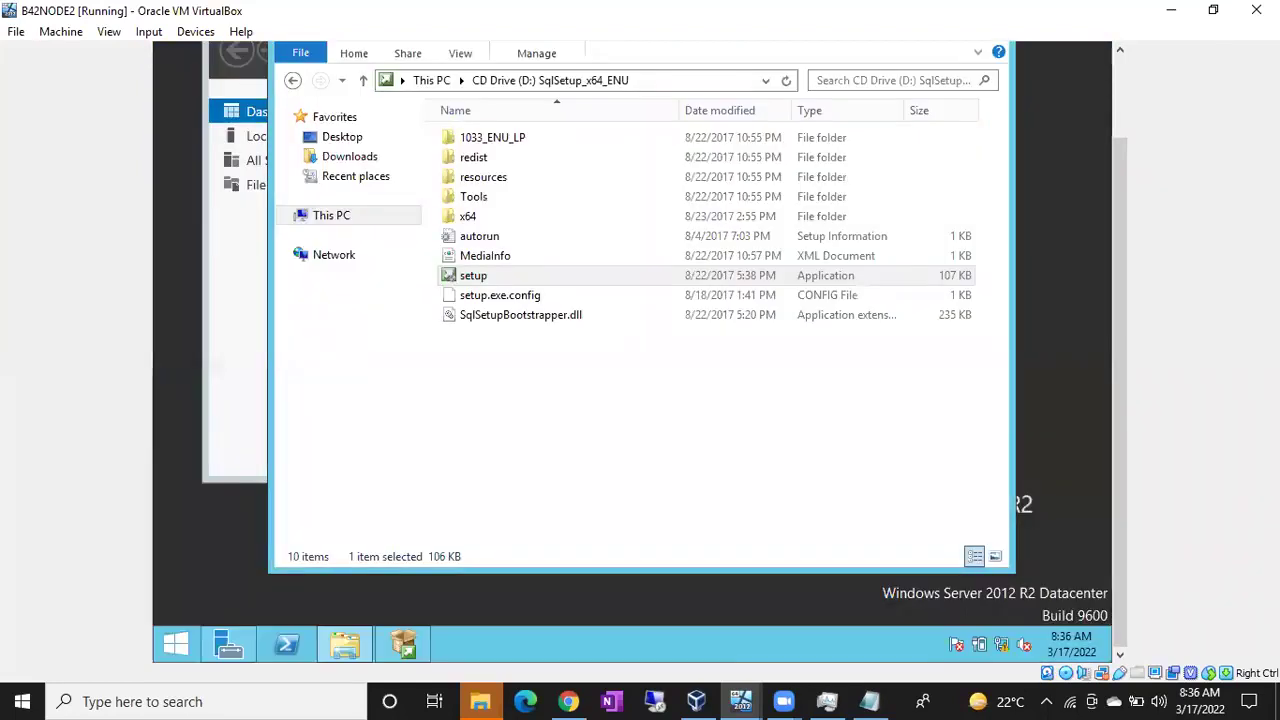
- Open the Services console on B42NODE2 with services.msc
key("super+r")
type("servic")
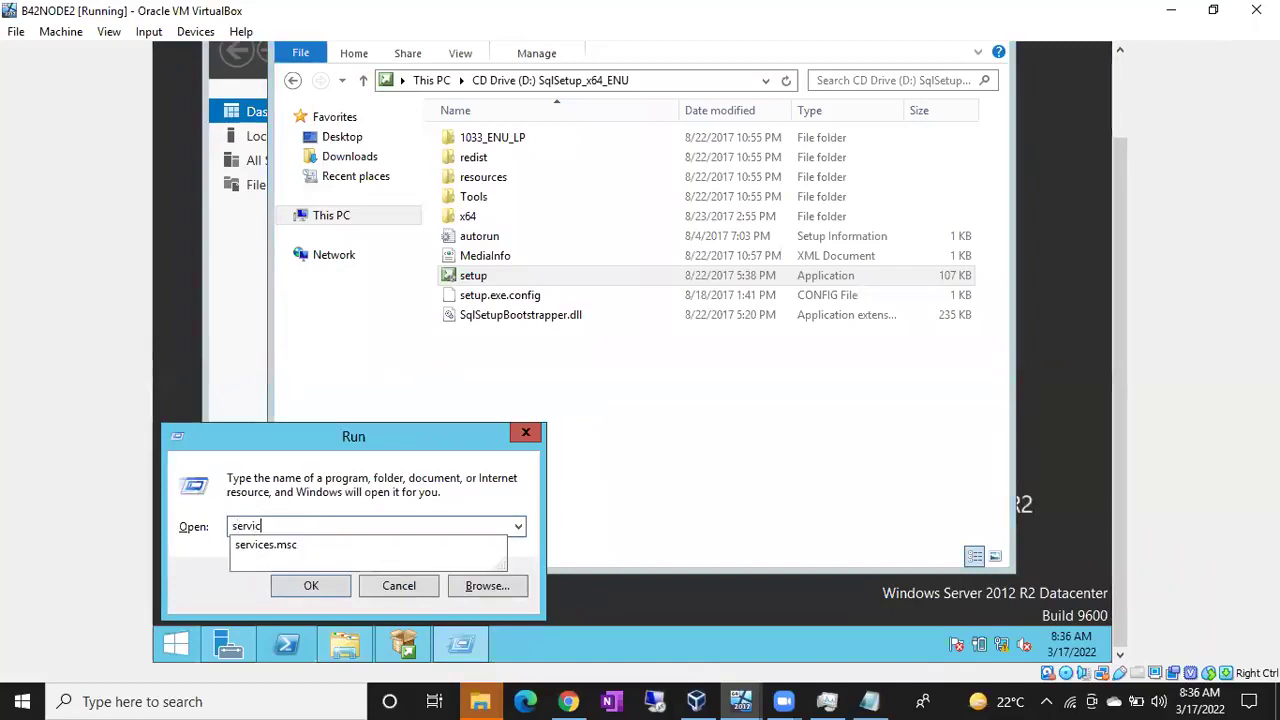
key("Escape")
double_click(547, 278)
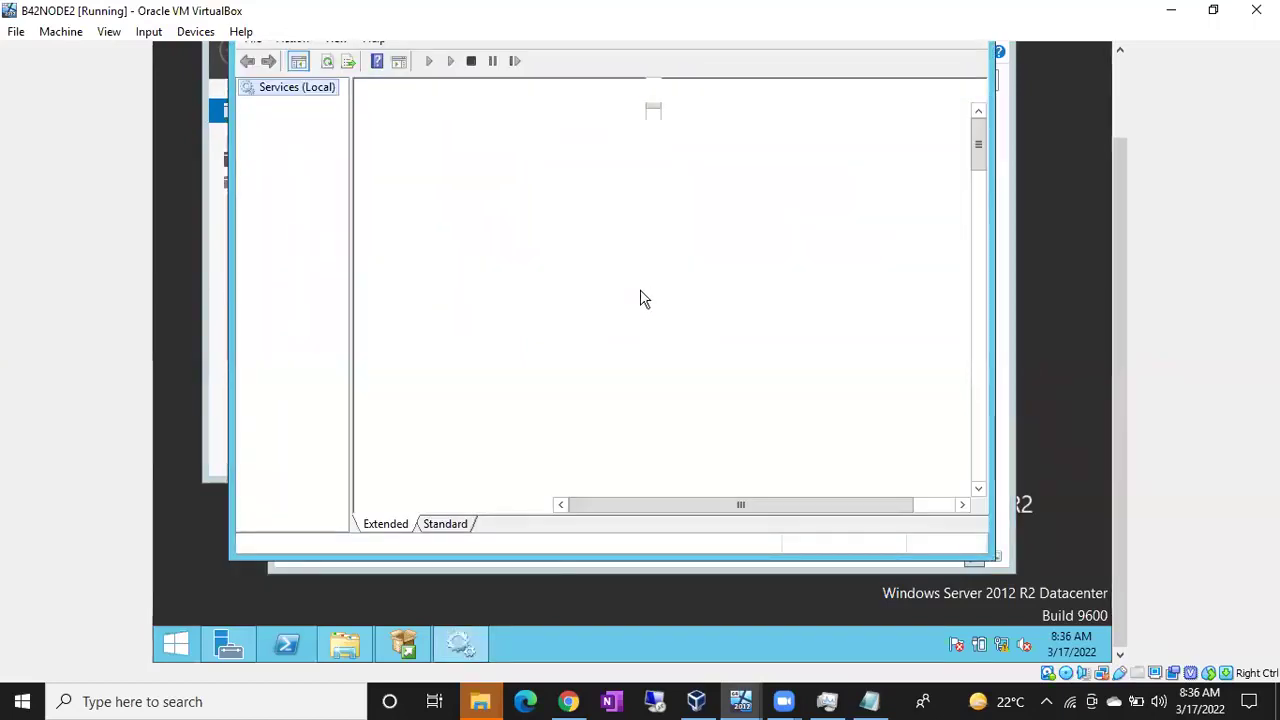
- Find and select the SQL Server (B42SQLCLUS) service on B42NODE2 in the maximized Services window
left_click(641, 291)
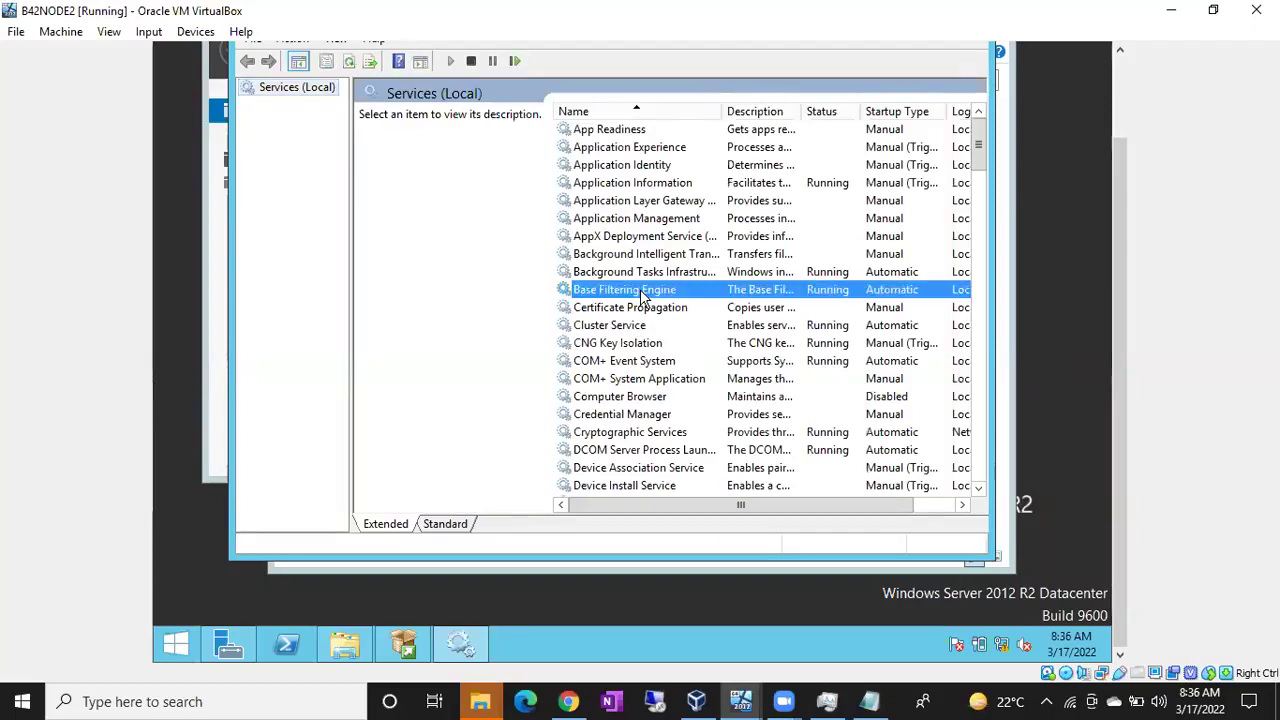
key("s")
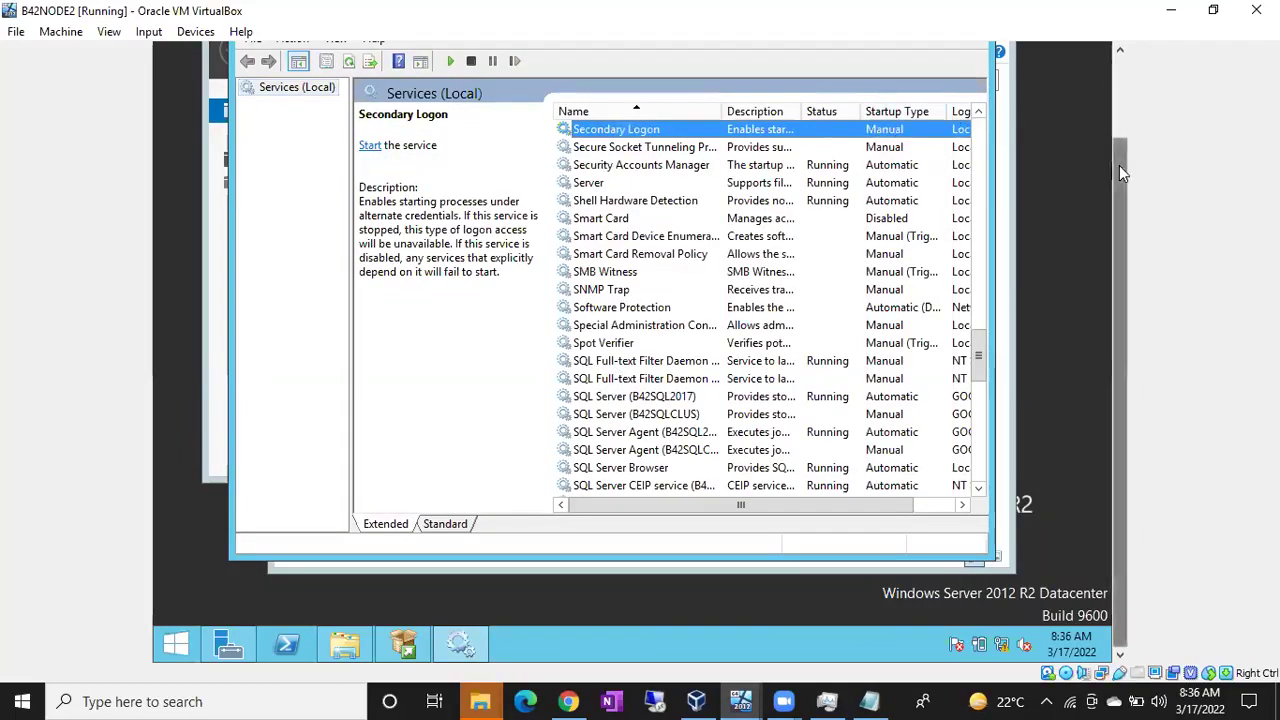
scroll(1119, 165, "up", 3)
left_click(938, 94)
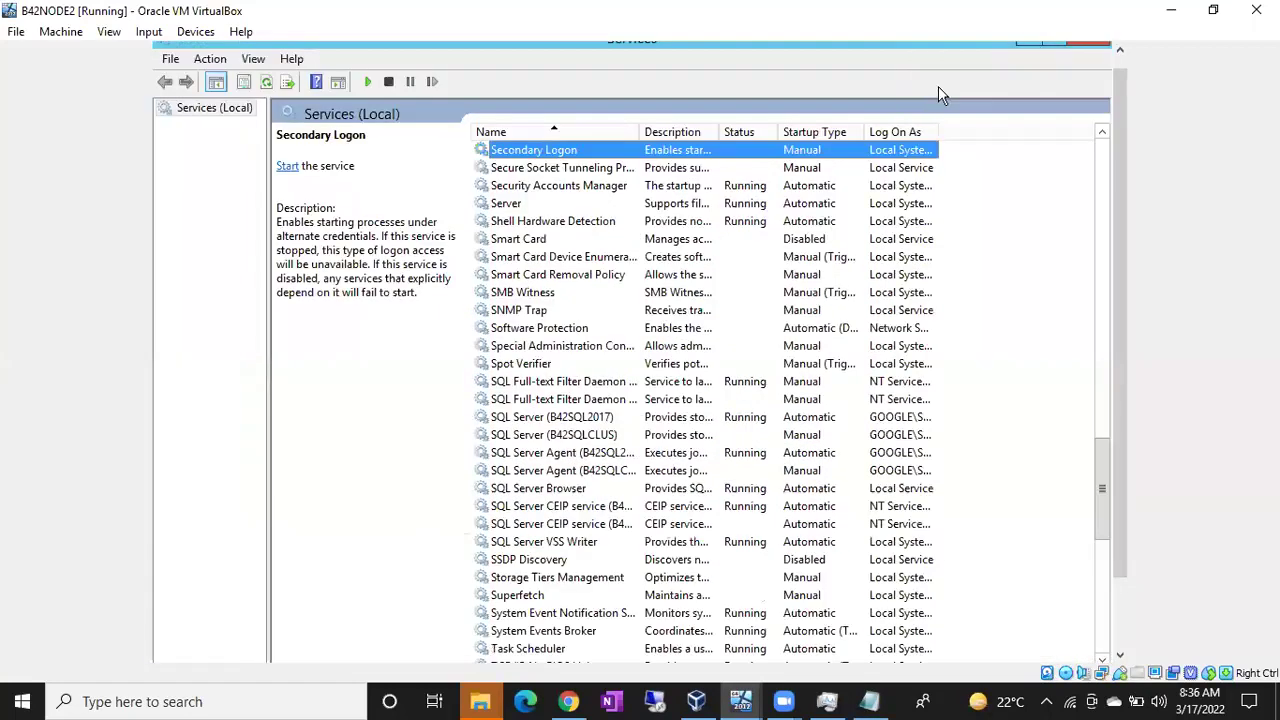
left_click(542, 432)
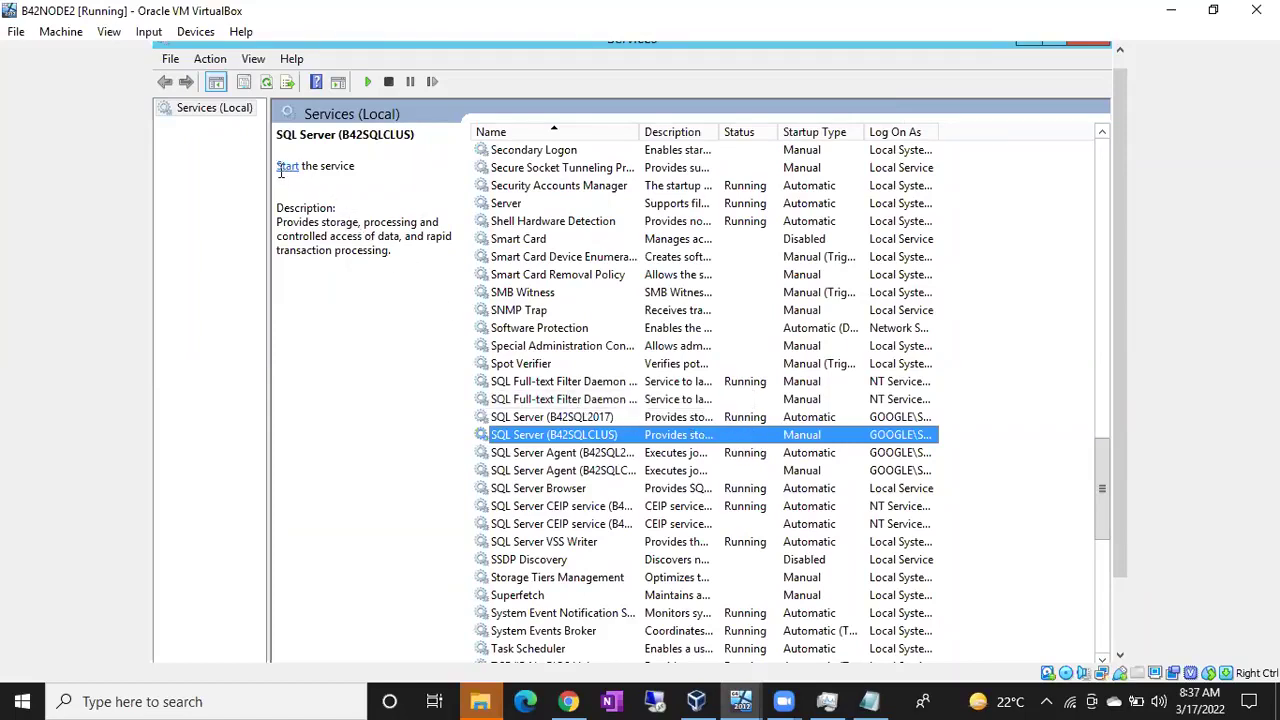
- Compare the SQL Server (B42SQL2017) and SQL Server (B42SQLCLUS) services, and widen the Log On As column to show full account names
left_click(768, 419)
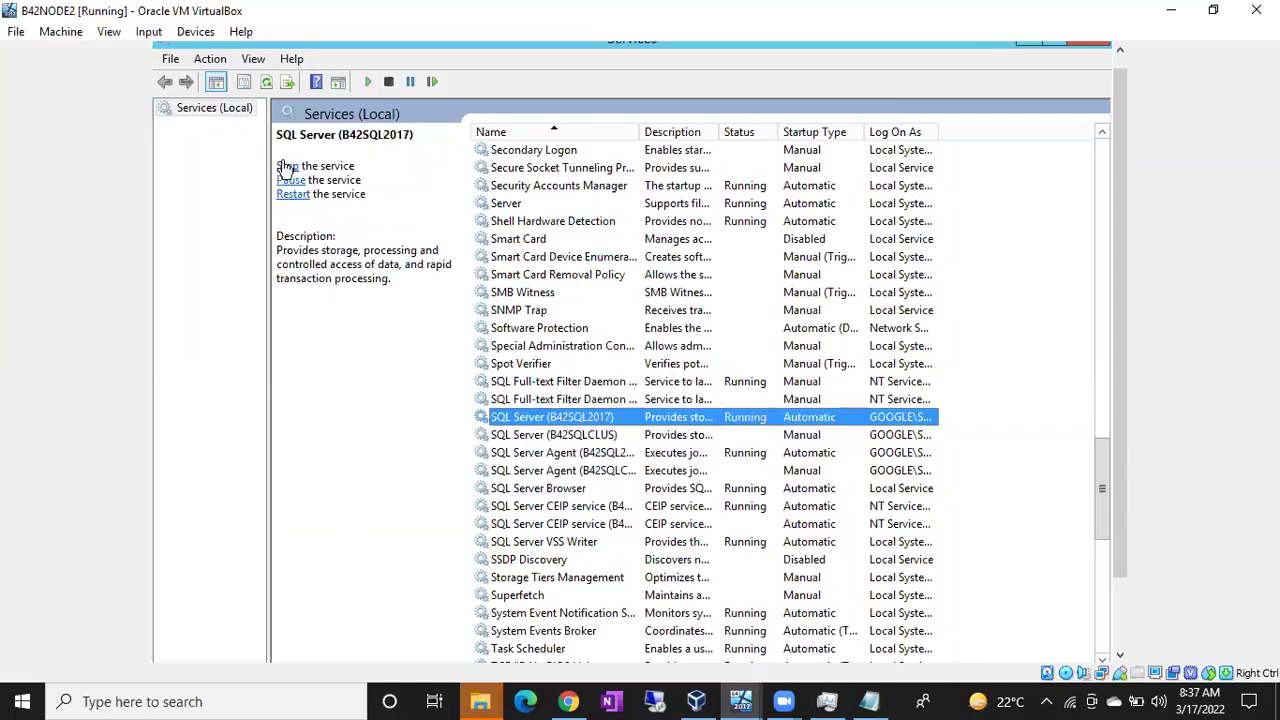
left_click(686, 437)
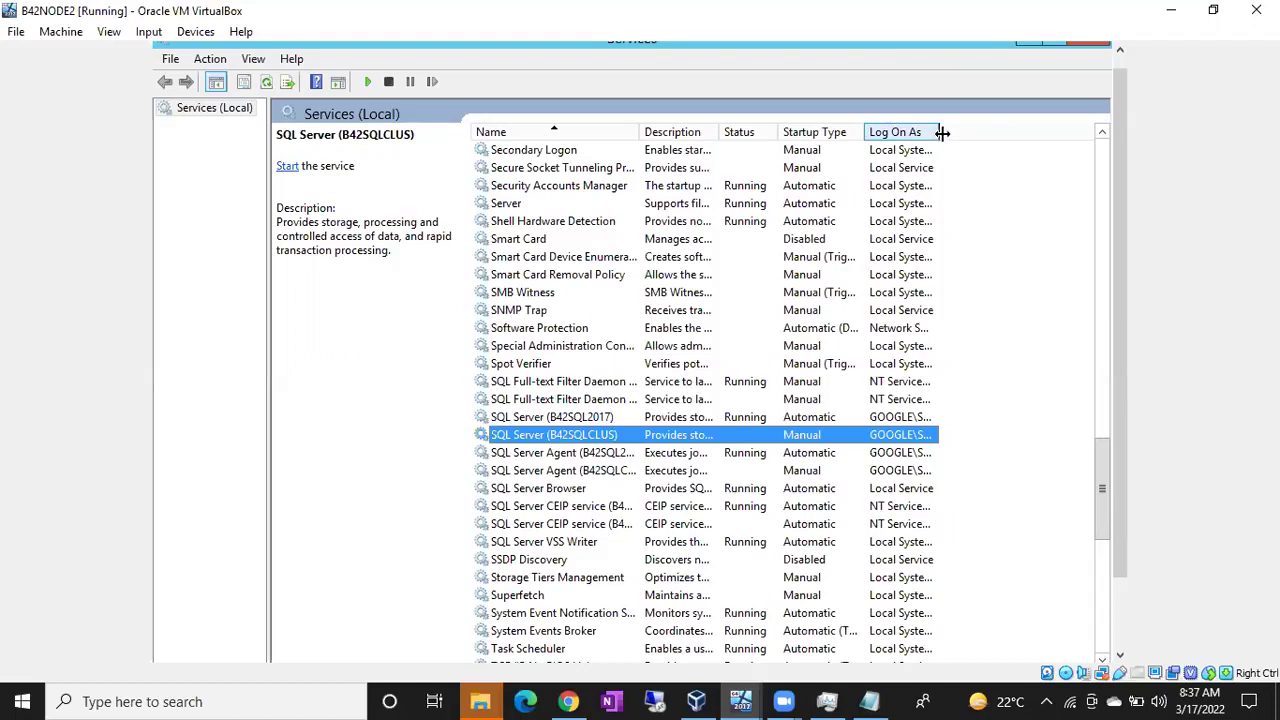
left_click_drag(941, 132, 1035, 134)
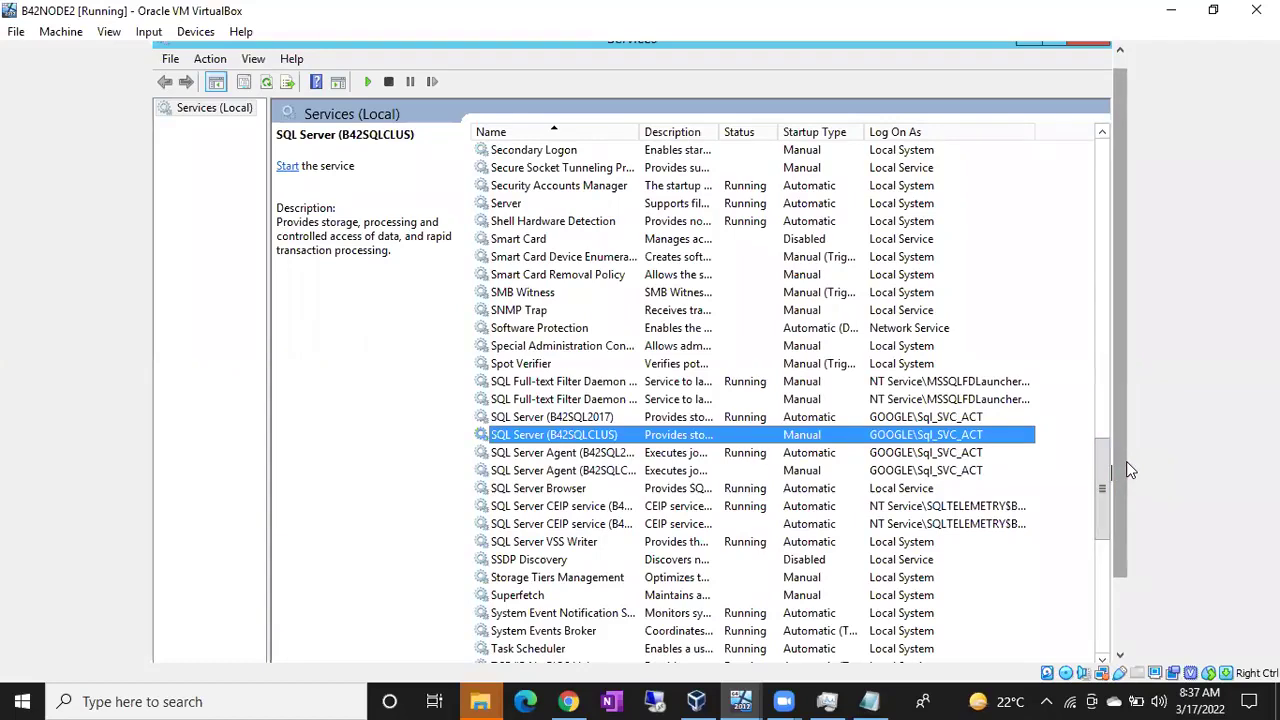
- Switch back to the B42NODE1 virtual machine and minimize Services to return to the SQL Server (B42SQLCLUS) role in Failover Cluster Manager
left_click_drag(1126, 461, 1115, 544)
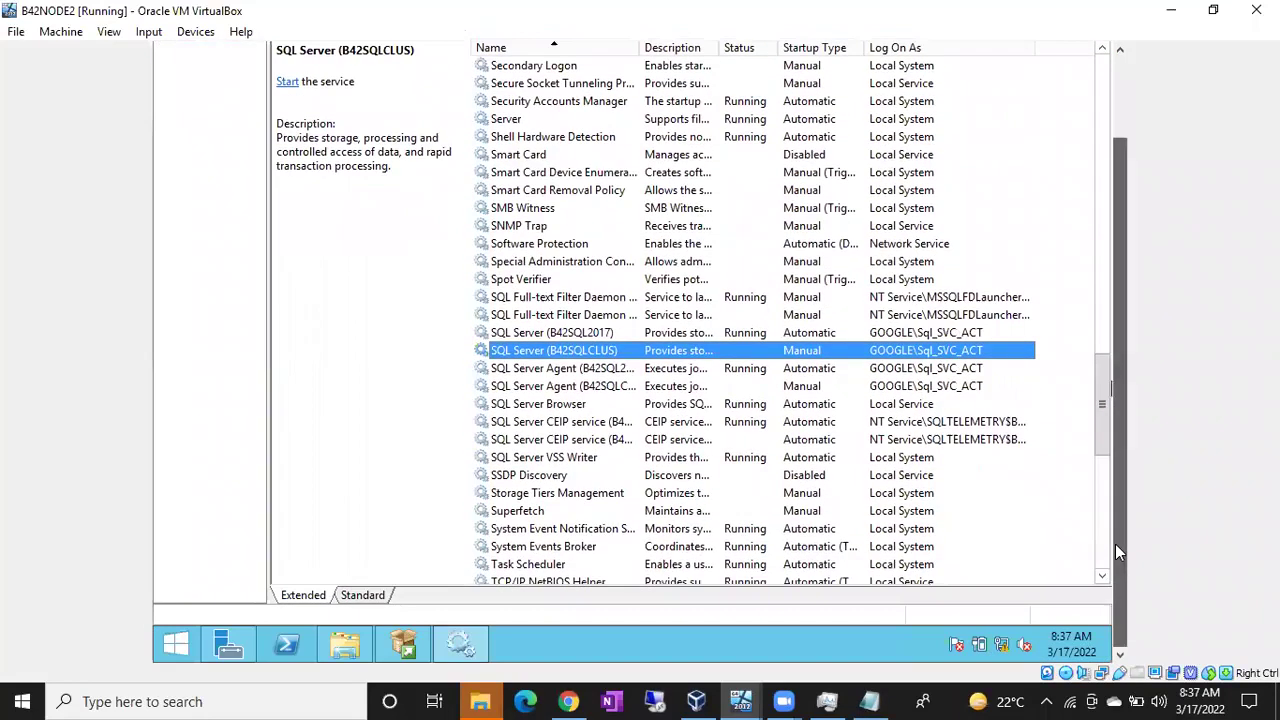
mouse_move(752, 699)
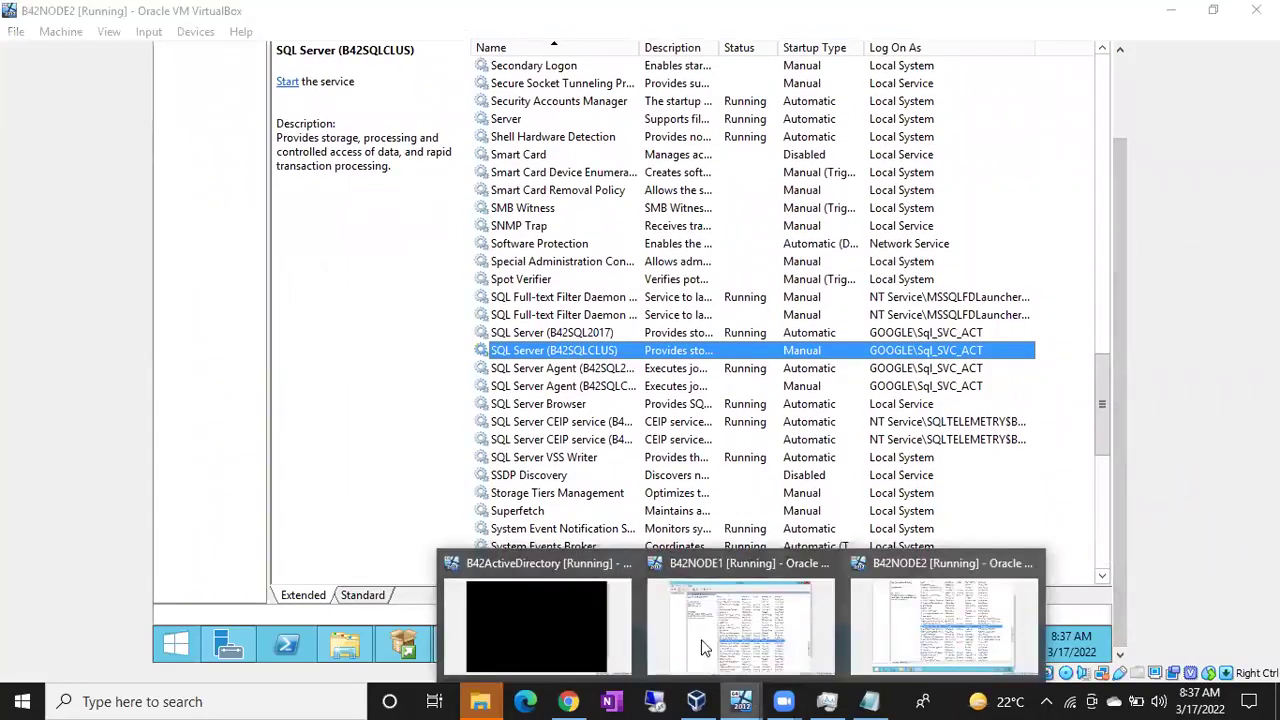
left_click(686, 609)
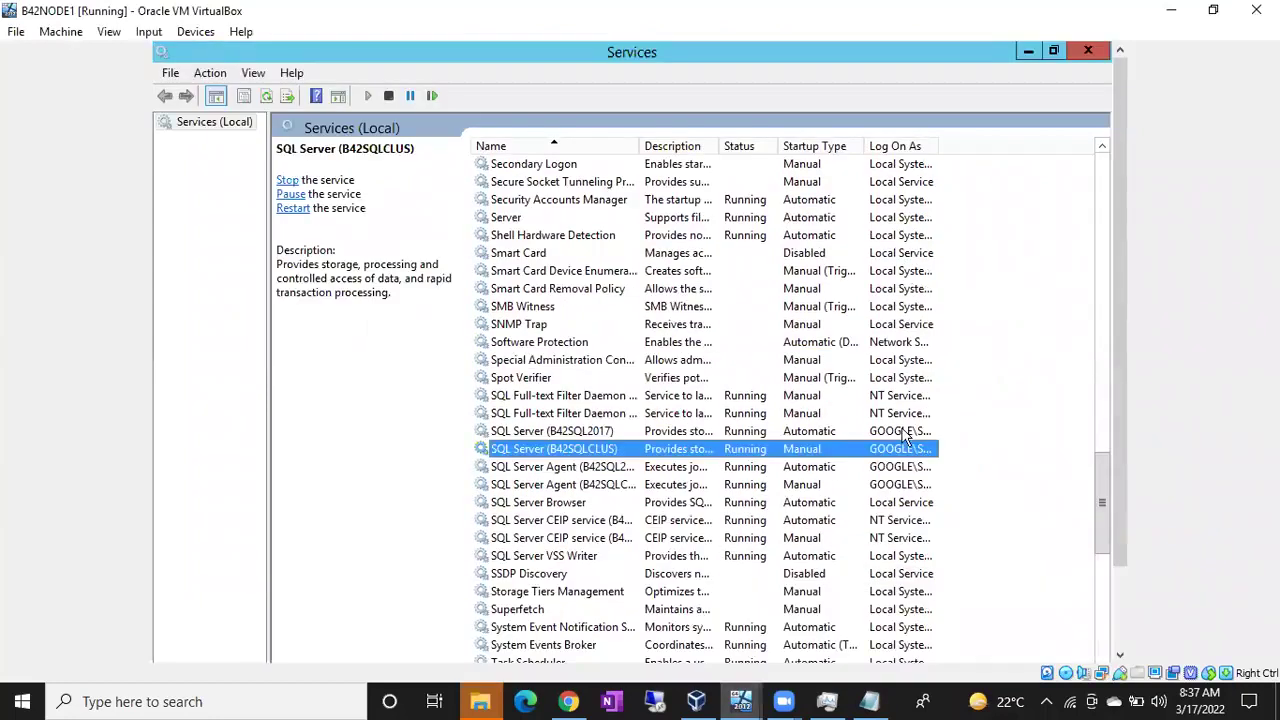
left_click(1029, 59)
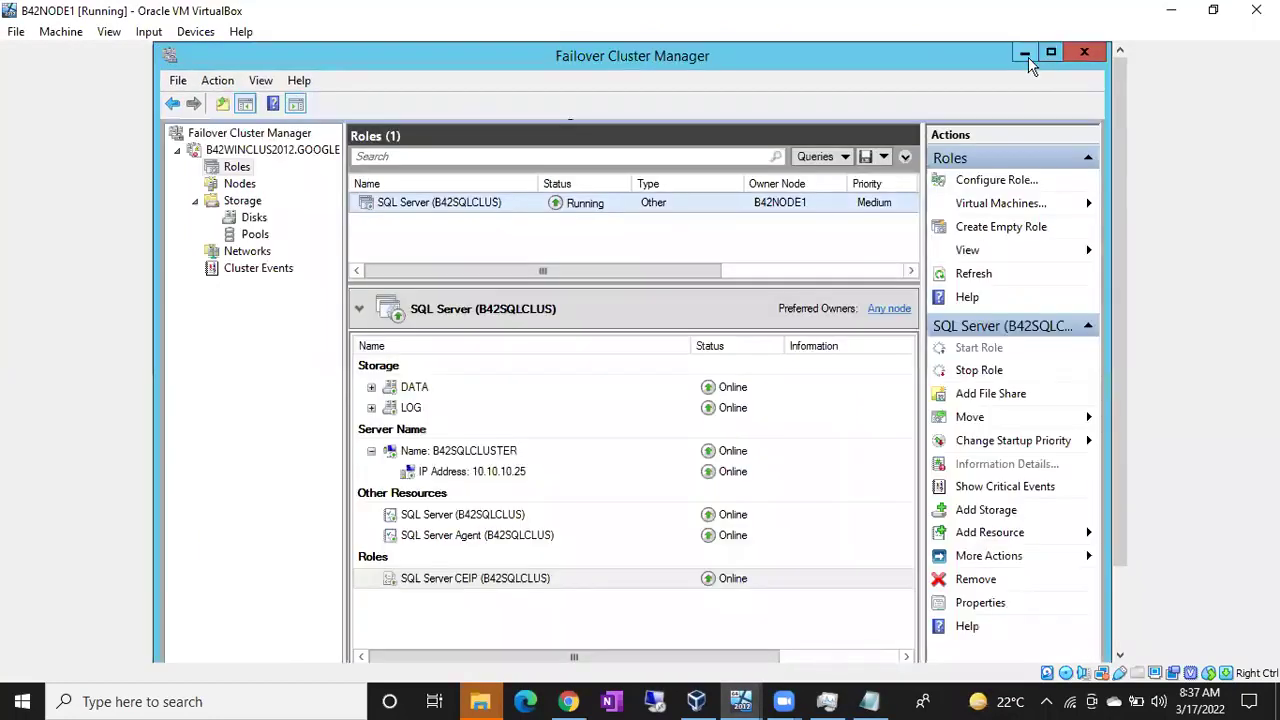
left_click_drag(1123, 227, 1125, 330)
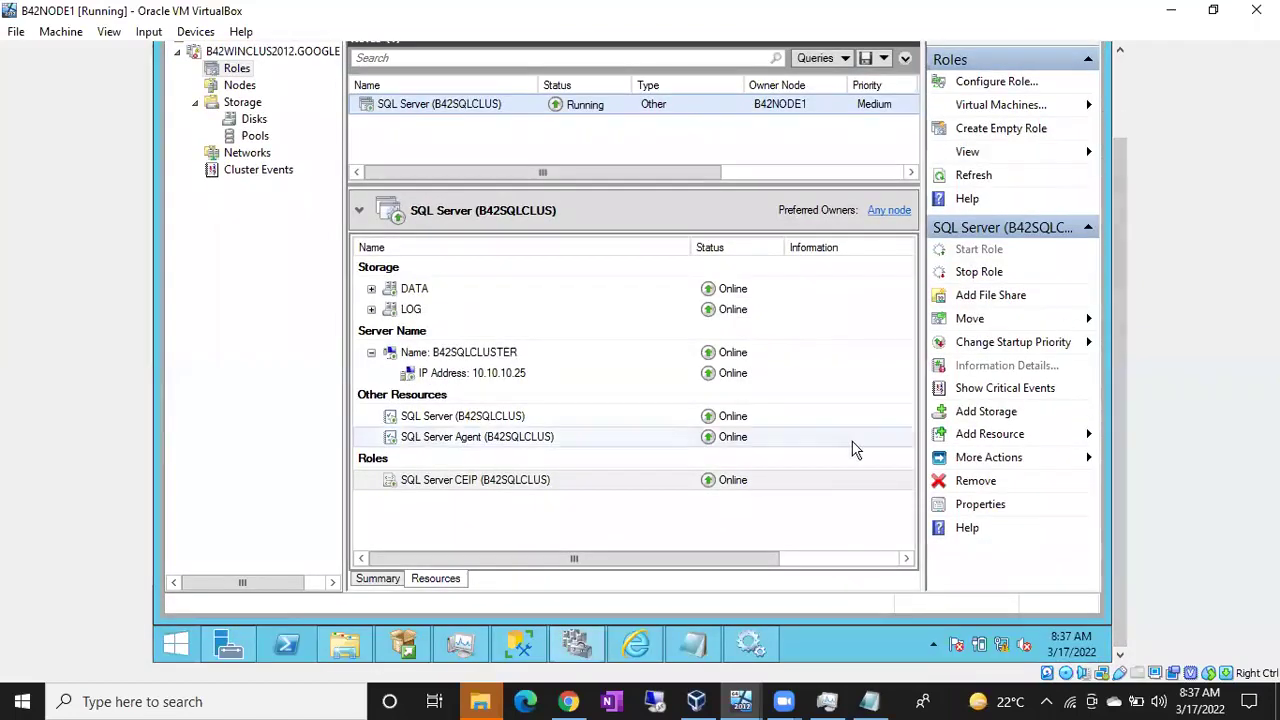
- Review the shared DATA (E:) and LOG (L:) drives under This PC in File Explorer, and minimize the window
left_click(342, 643)
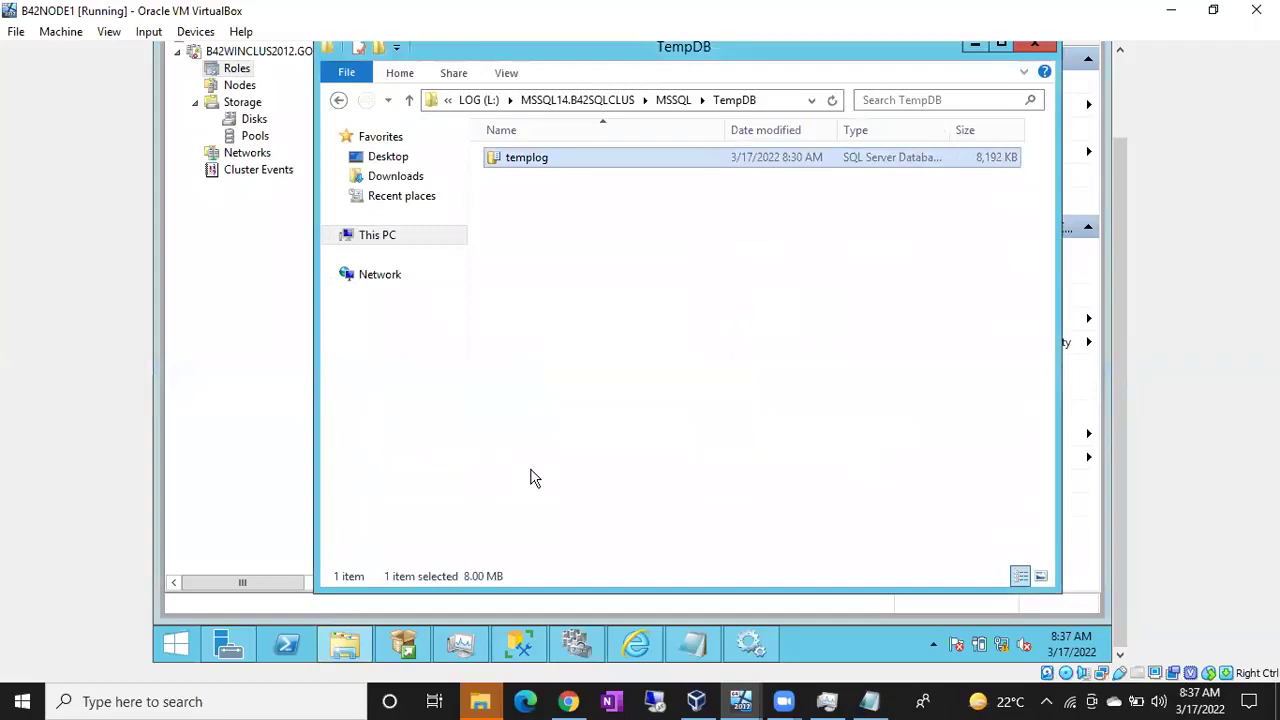
left_click(370, 240)
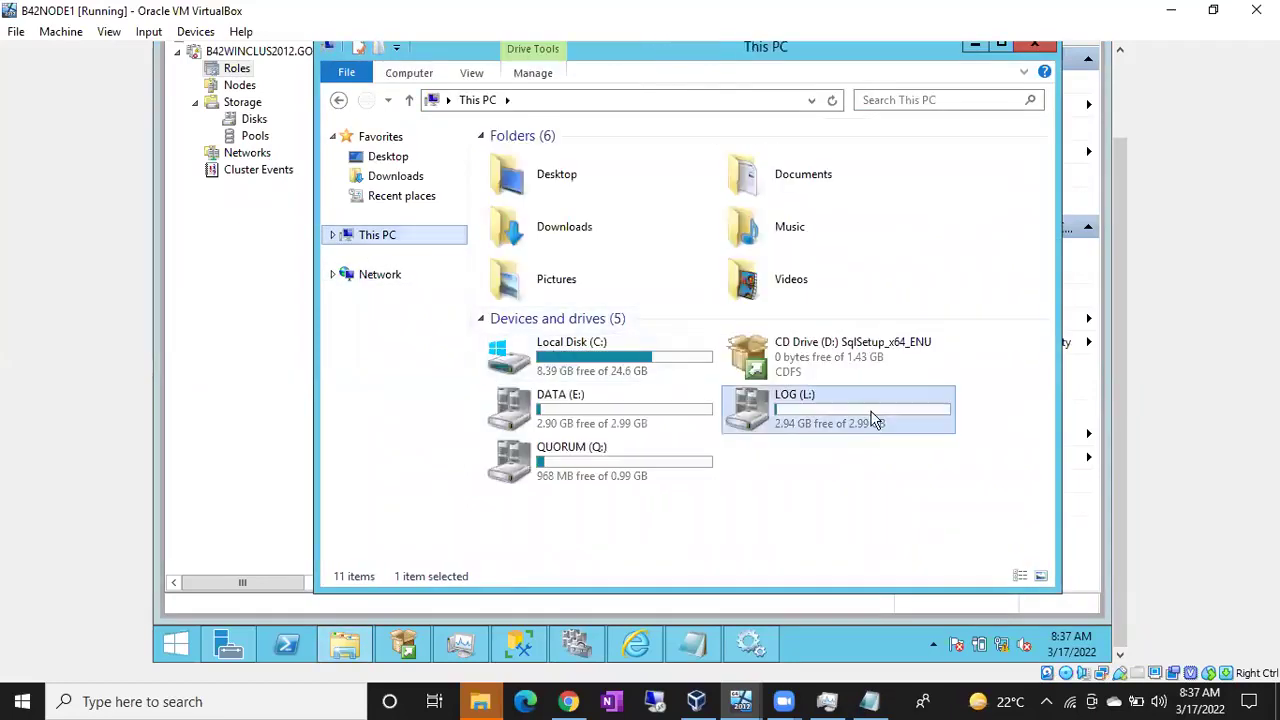
left_click_drag(1119, 392, 1113, 358)
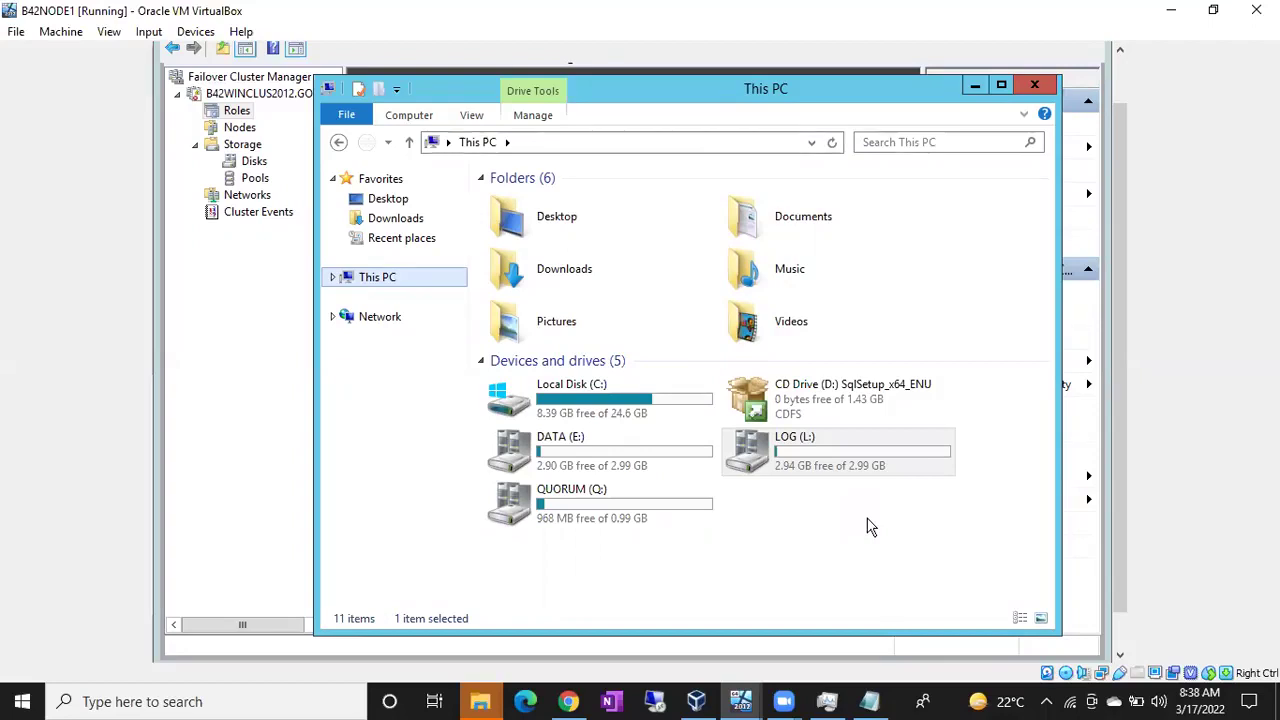
left_click(626, 463)
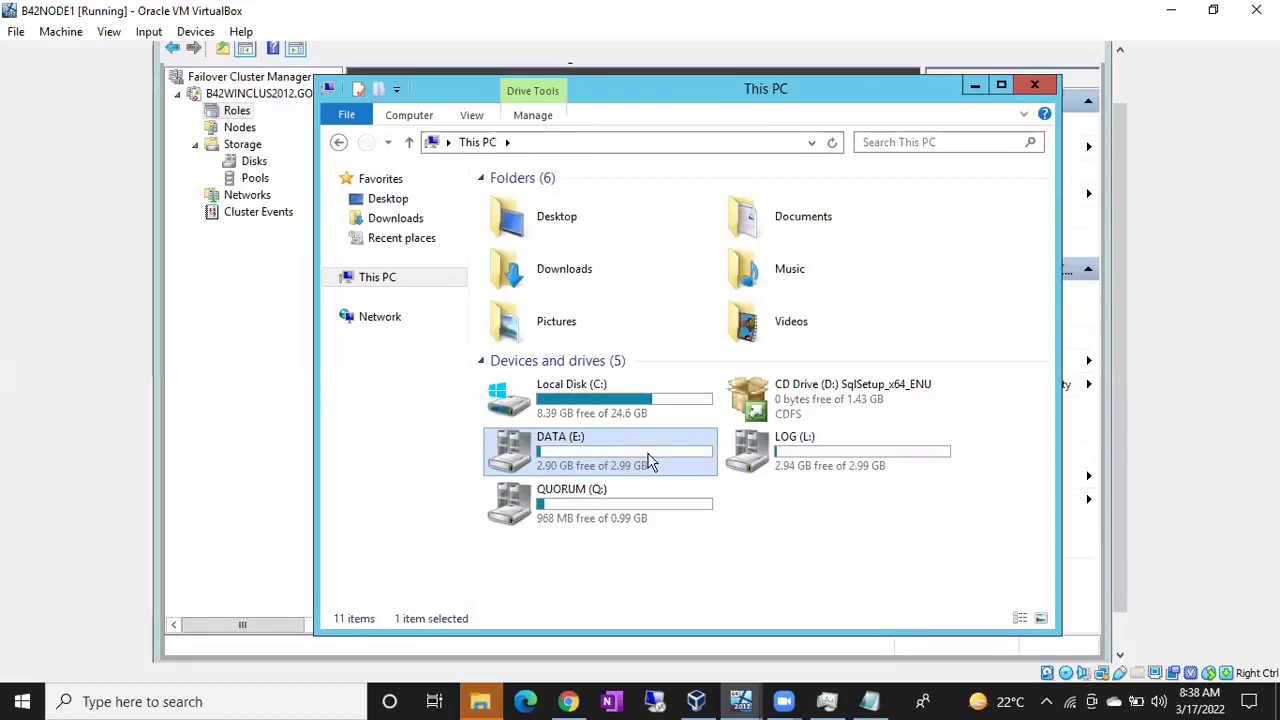
left_click(974, 86)
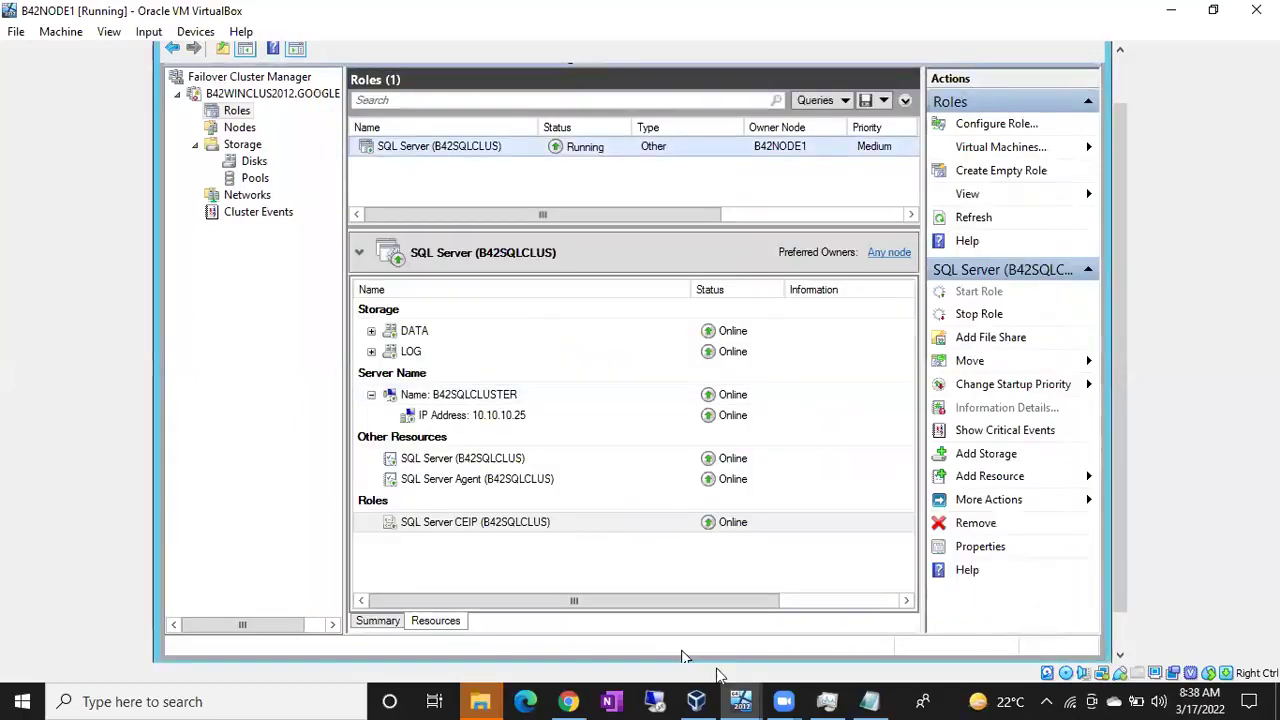
- Switch to SQL Server Management Studio and cancel the pending server connection dialog
left_click_drag(1119, 516, 1115, 577)
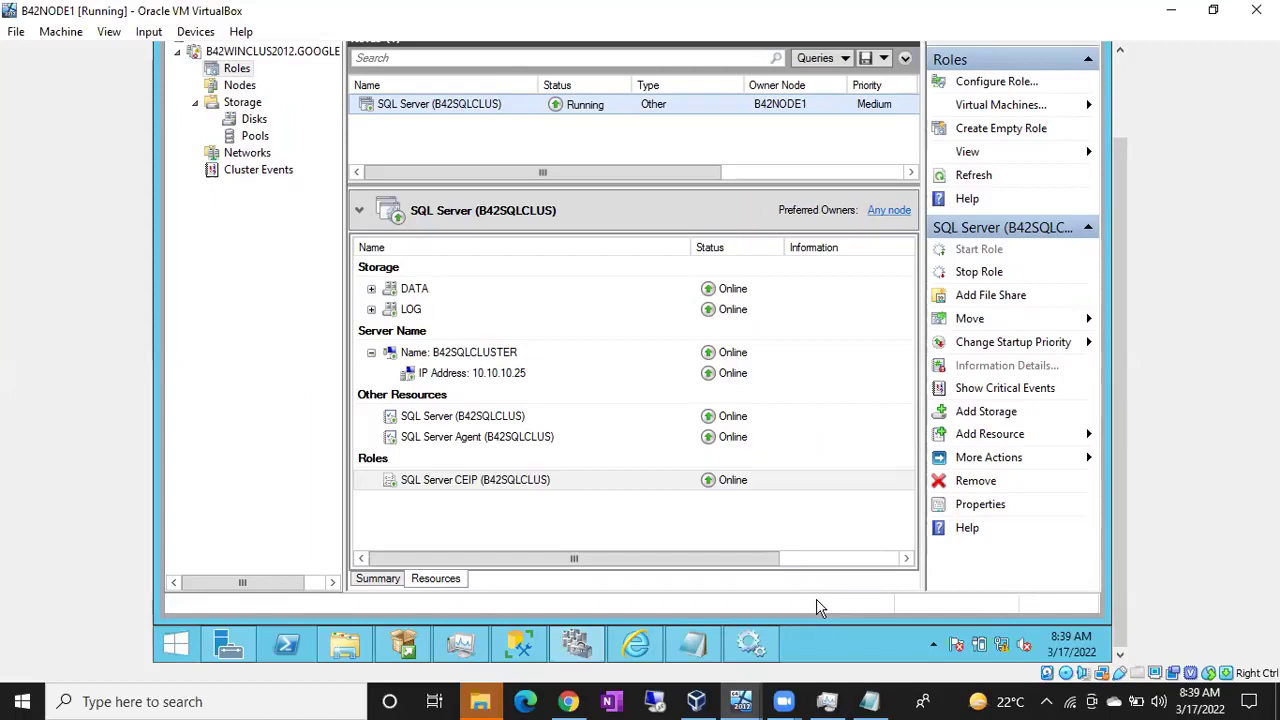
left_click(522, 647)
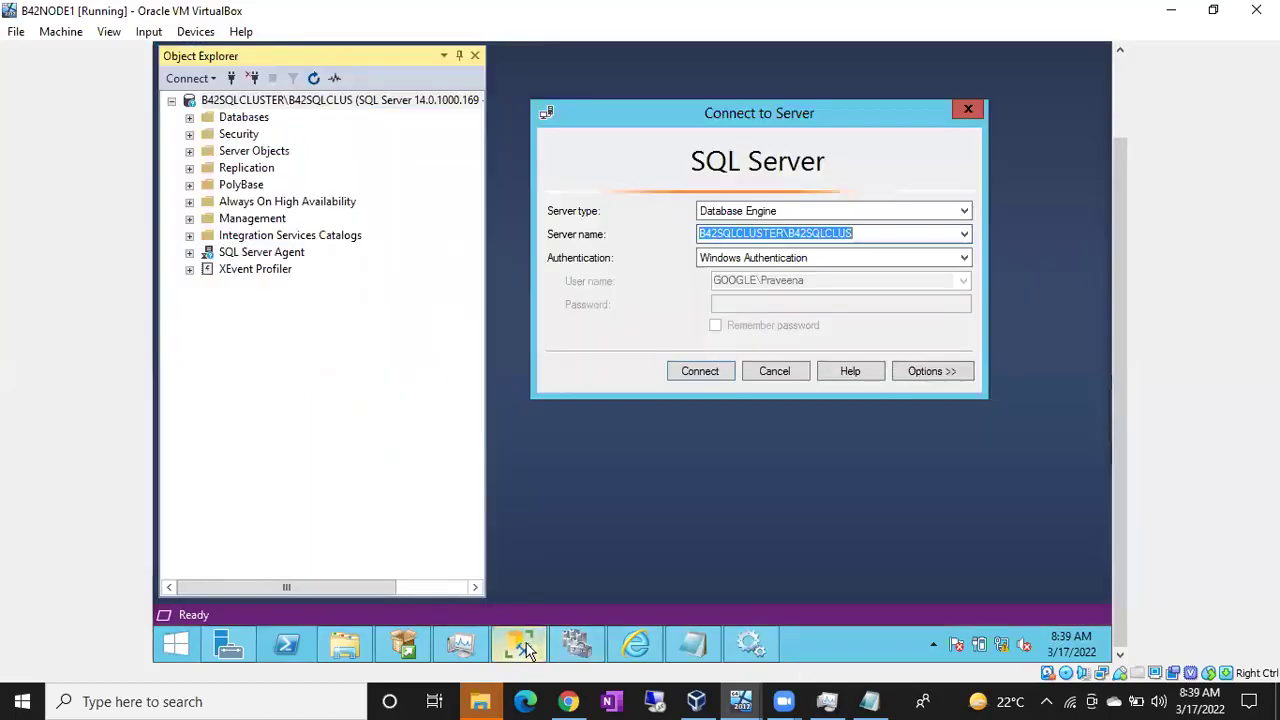
left_click(775, 371)
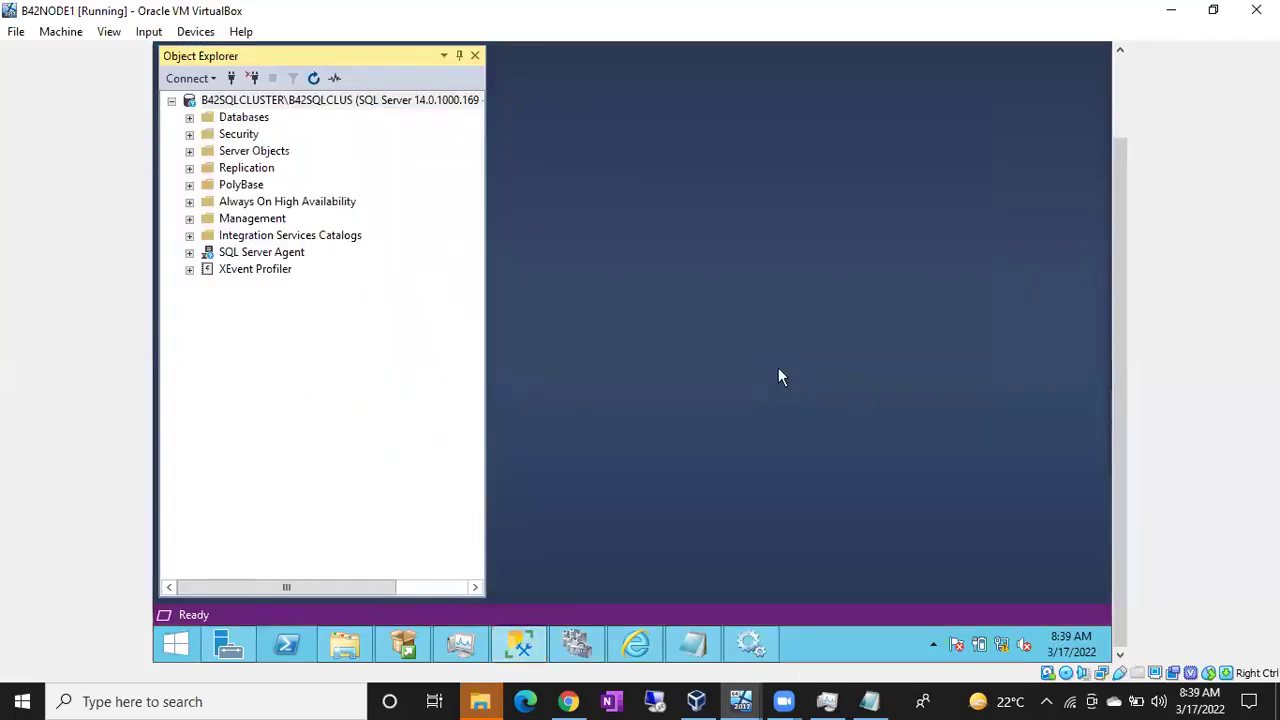
- Open the properties of the B42SQLCLUSTER\B42SQLCLUS server, check the Is Clustered property, and close the dialog without changes
right_click(290, 102)
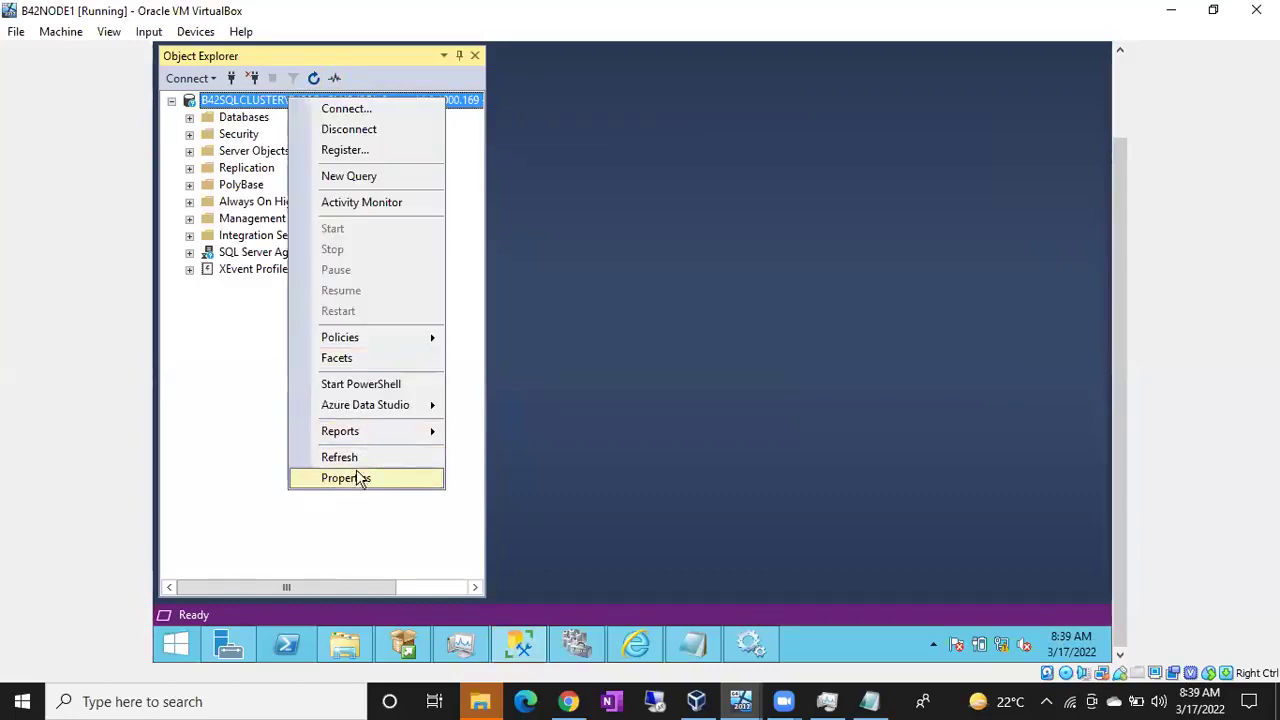
left_click(355, 480)
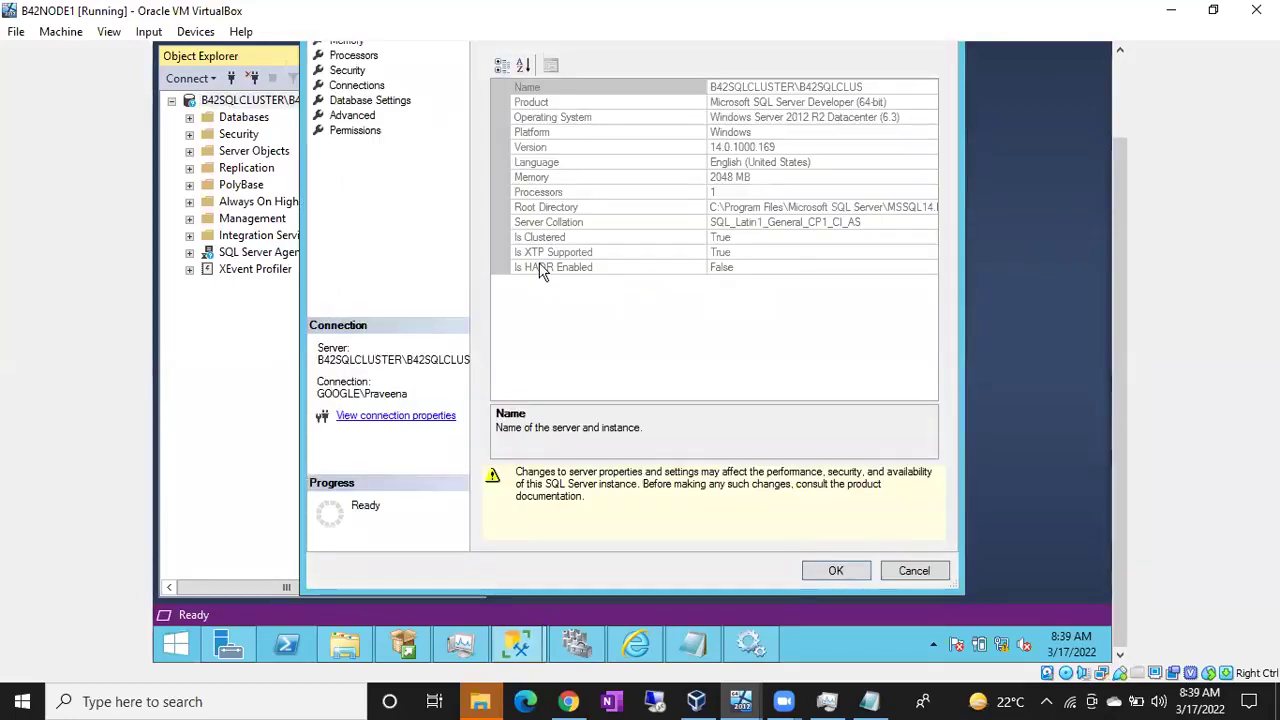
left_click(550, 238)
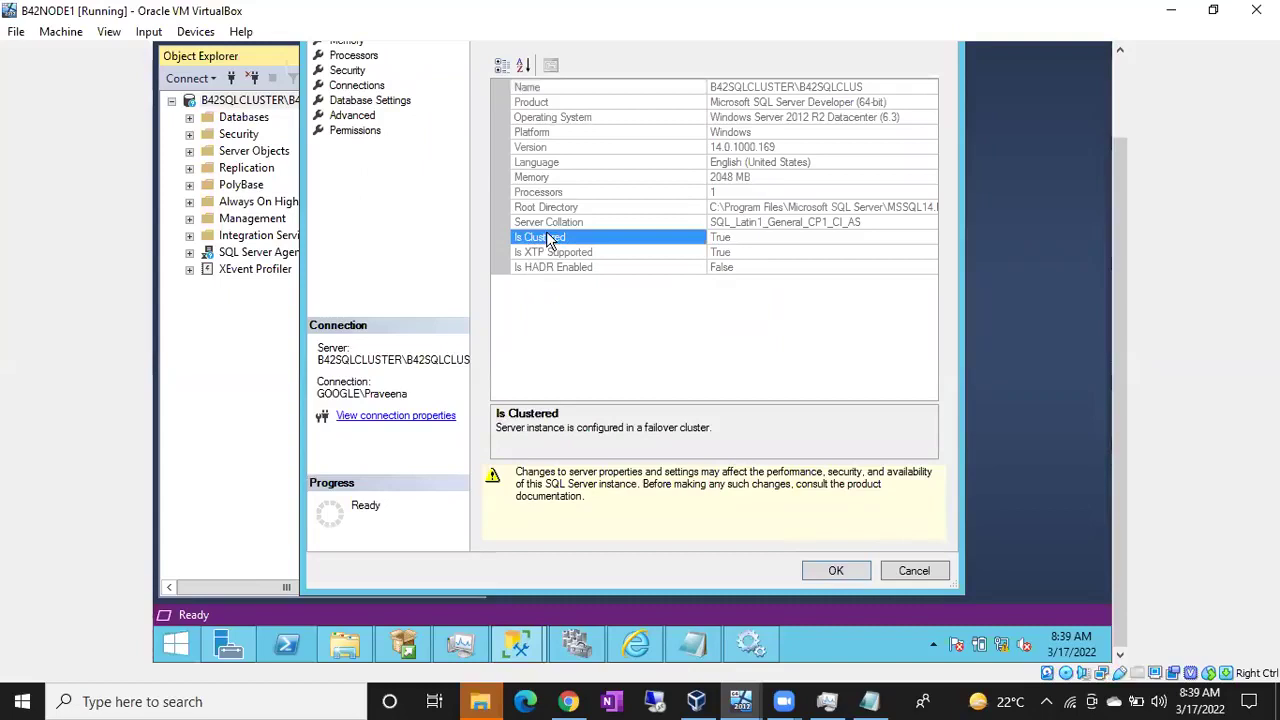
left_click(737, 237)
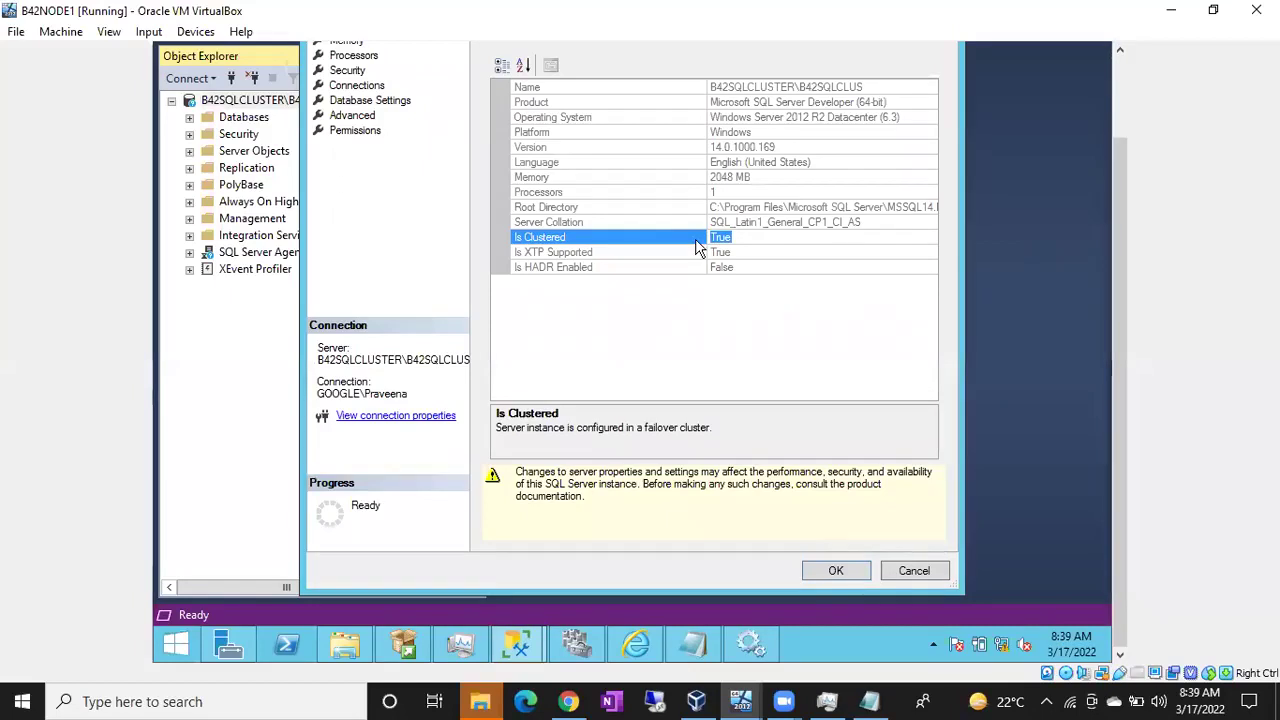
left_click(924, 568)
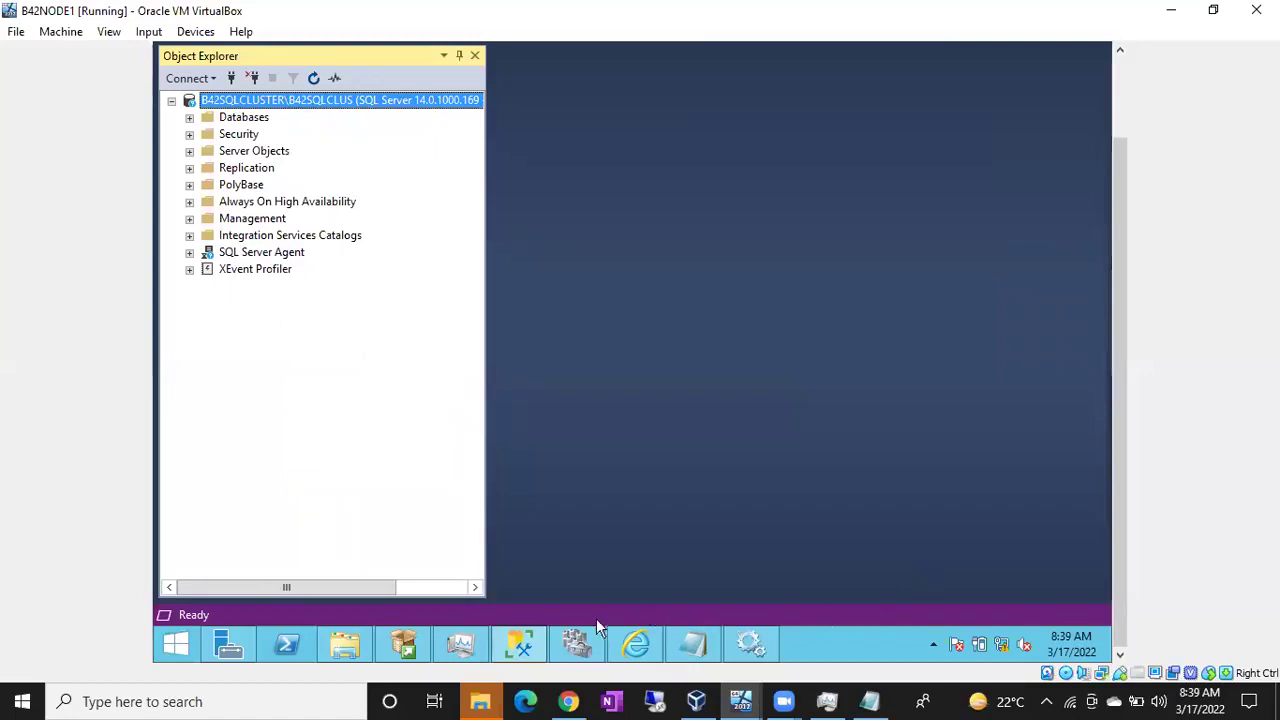
- Switch to Failover Cluster Manager and move the SQL Server (B42SQLCLUS) role to the B42NODE2 node
left_click(576, 645)
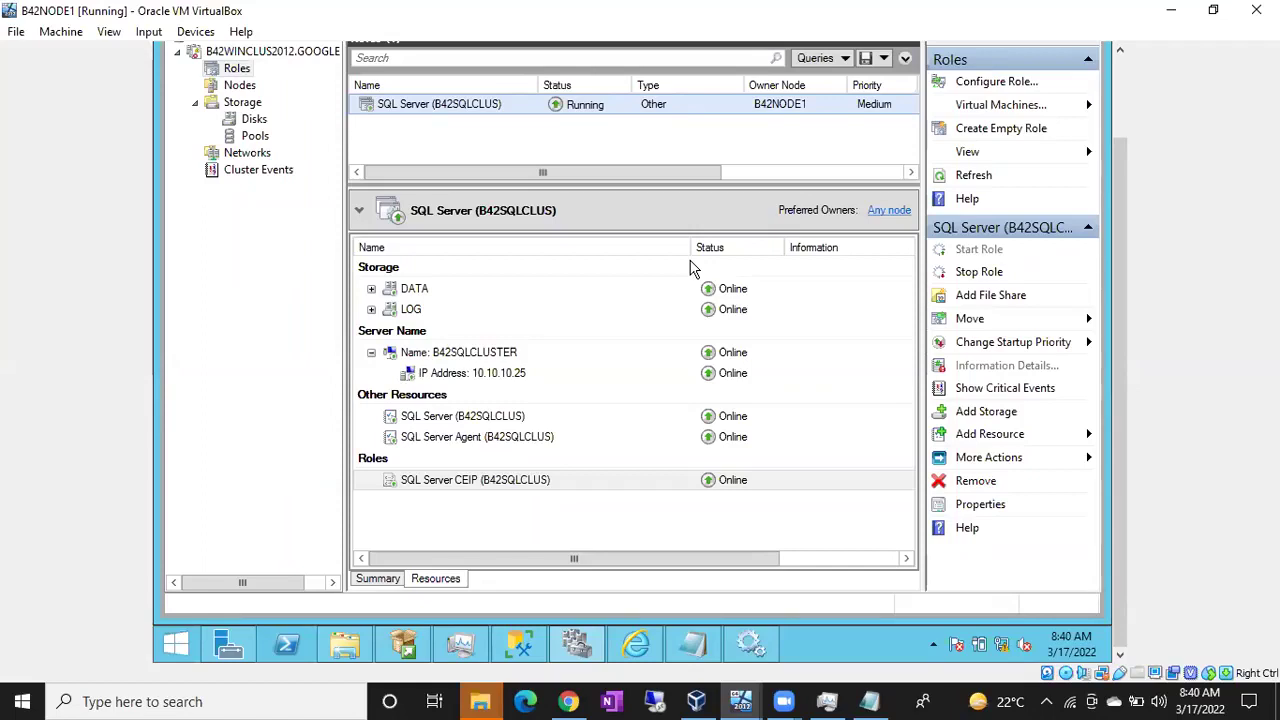
right_click(495, 108)
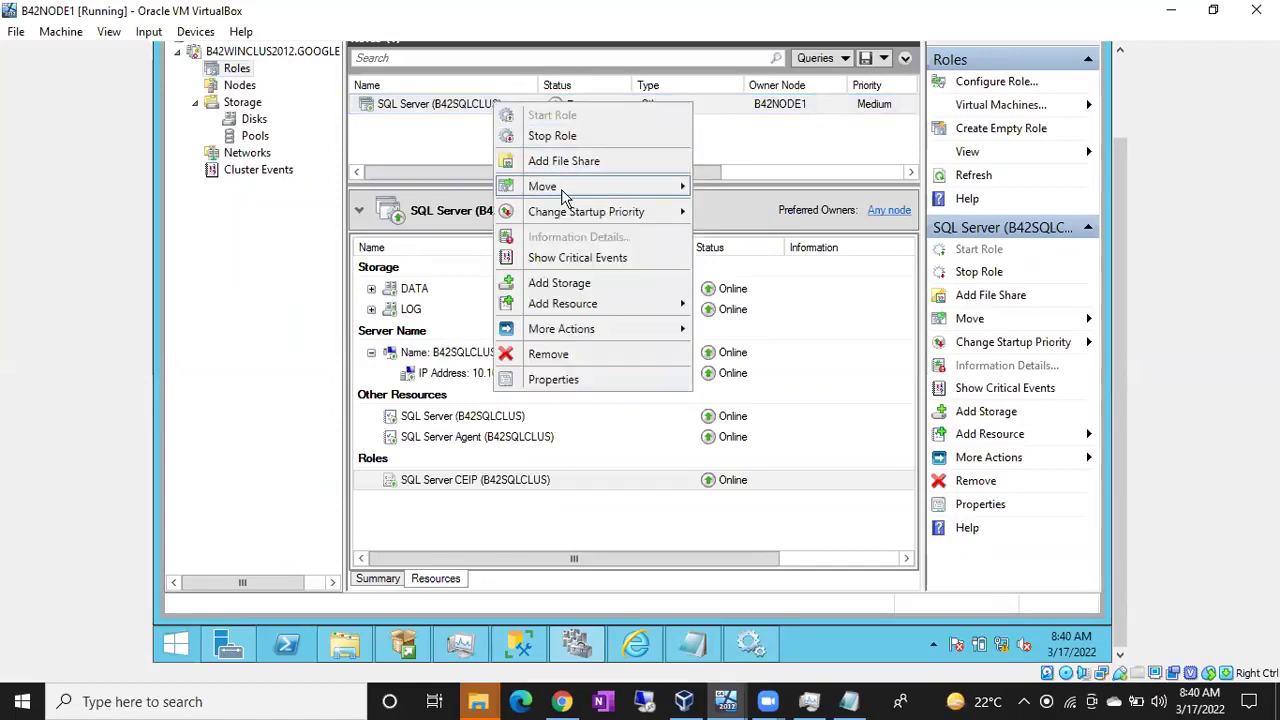
mouse_move(563, 193)
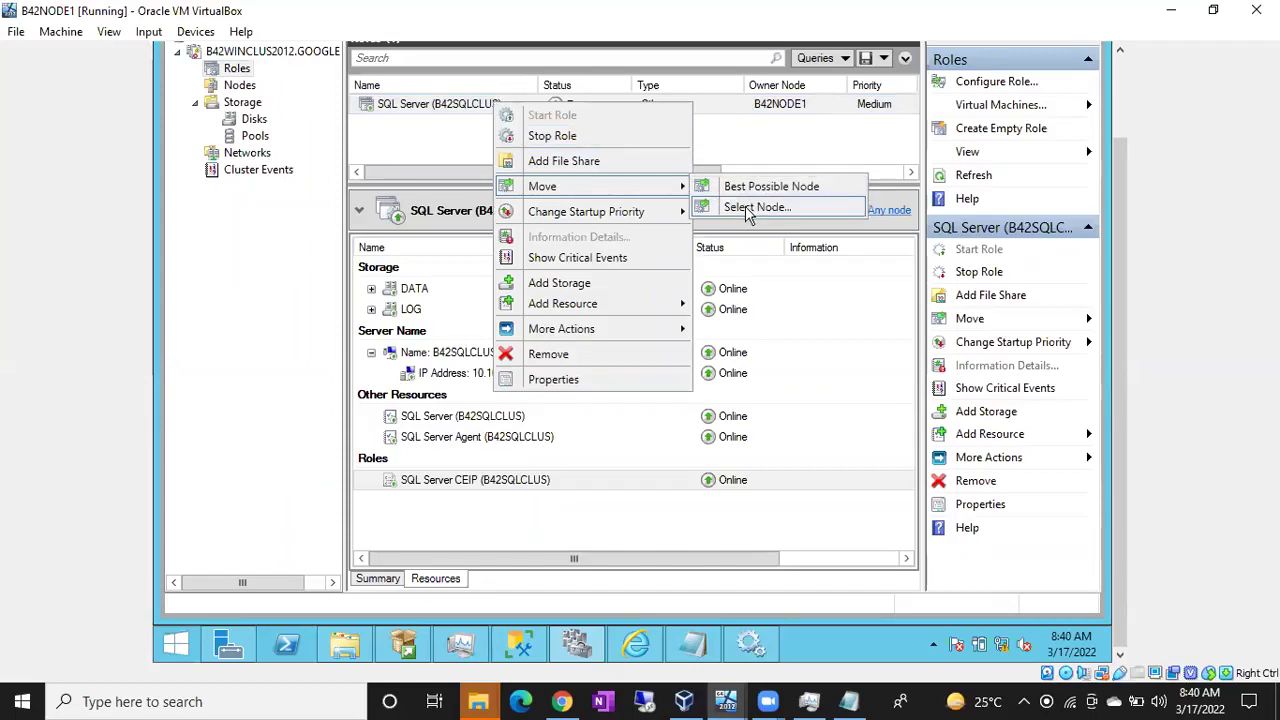
left_click(407, 140)
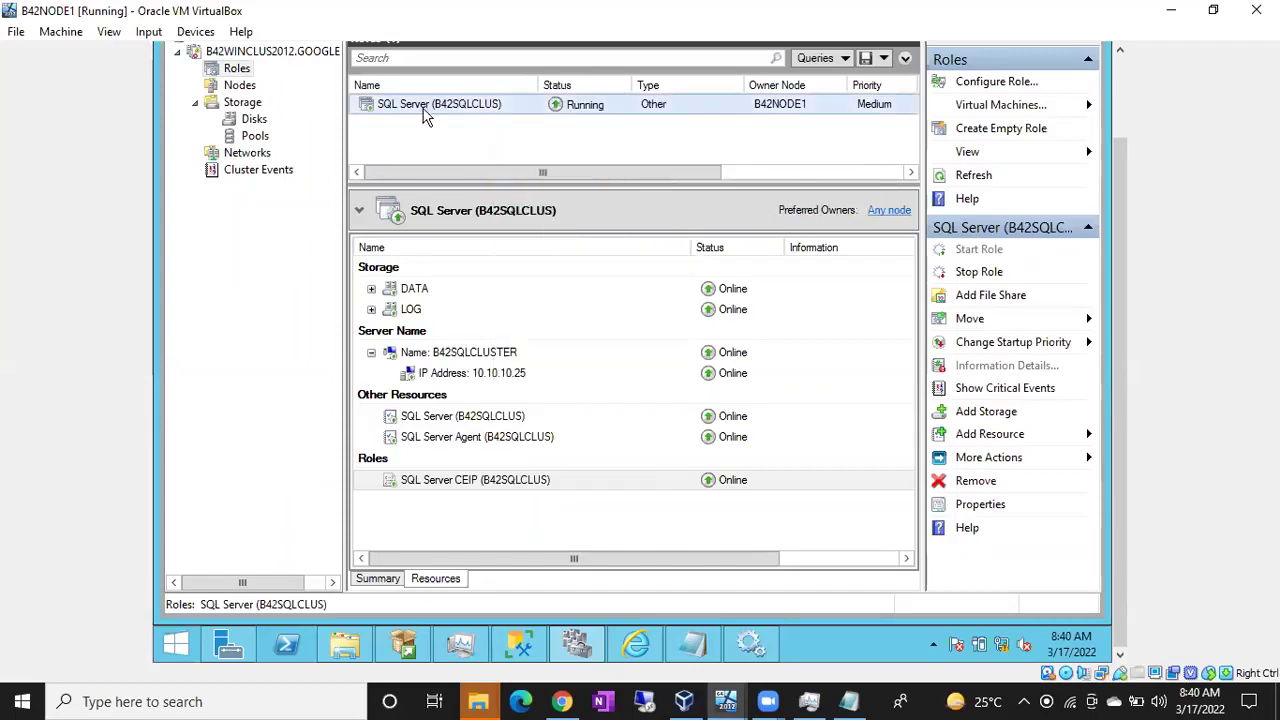
right_click(426, 109)
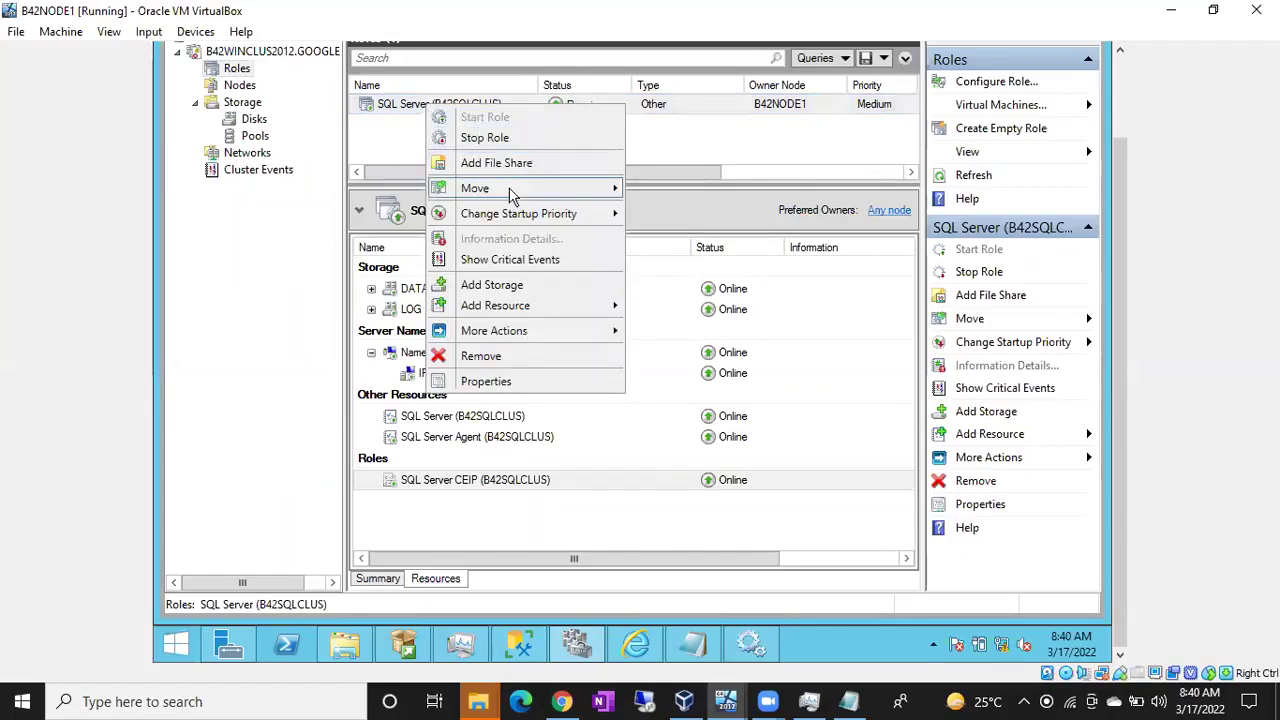
mouse_move(603, 191)
left_click(658, 215)
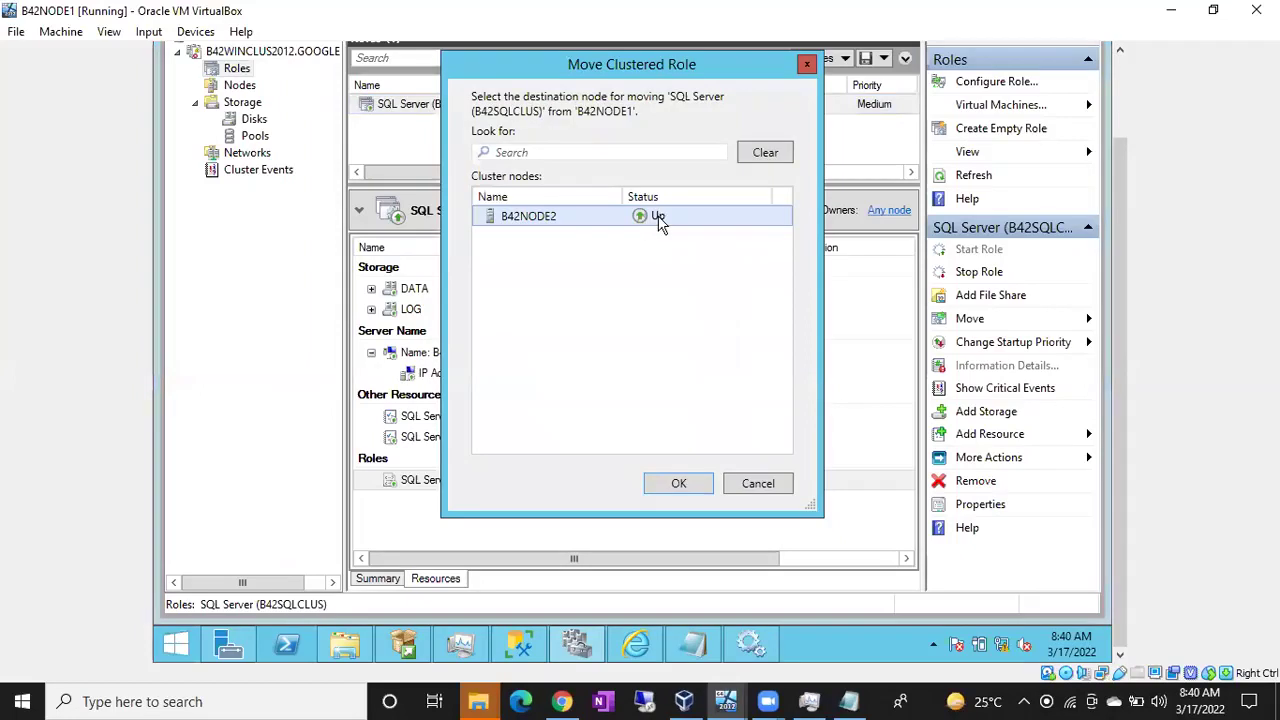
double_click(557, 222)
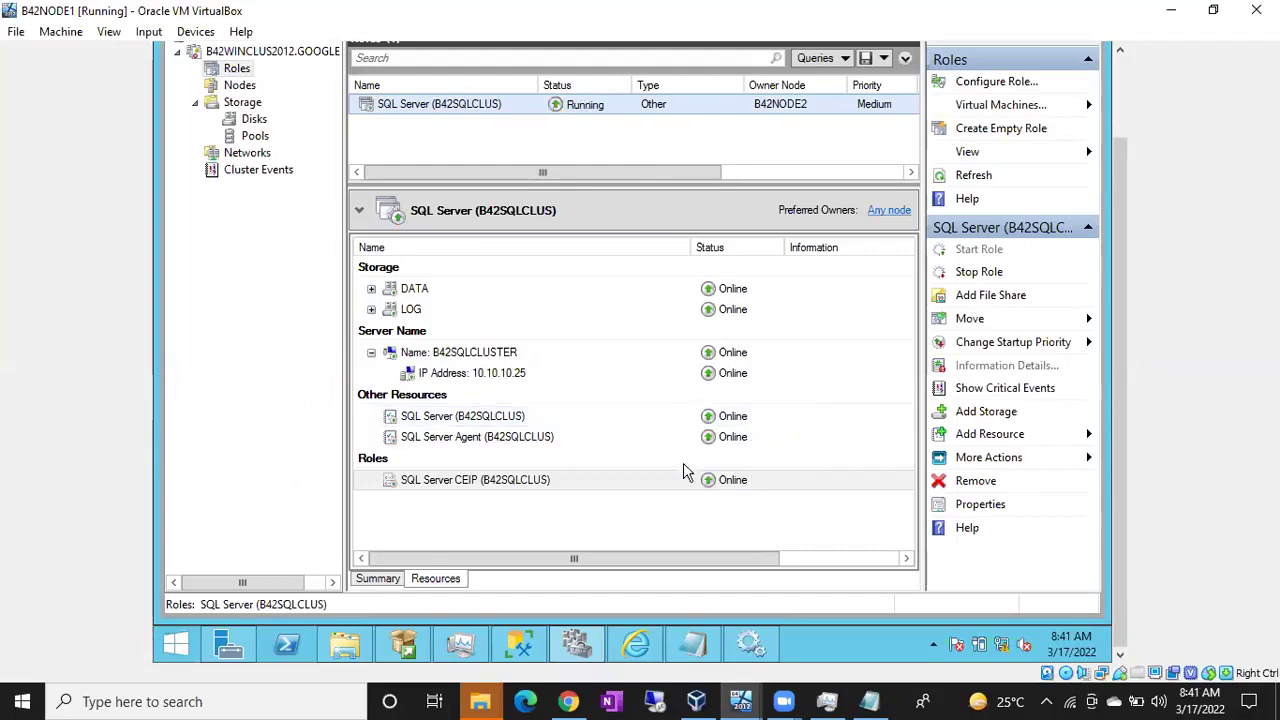
- Refresh the server in SQL Server Management Studio, and refresh Services on B42NODE1 to check the SQL Server (B42SQLCLUS) service status
left_click(524, 648)
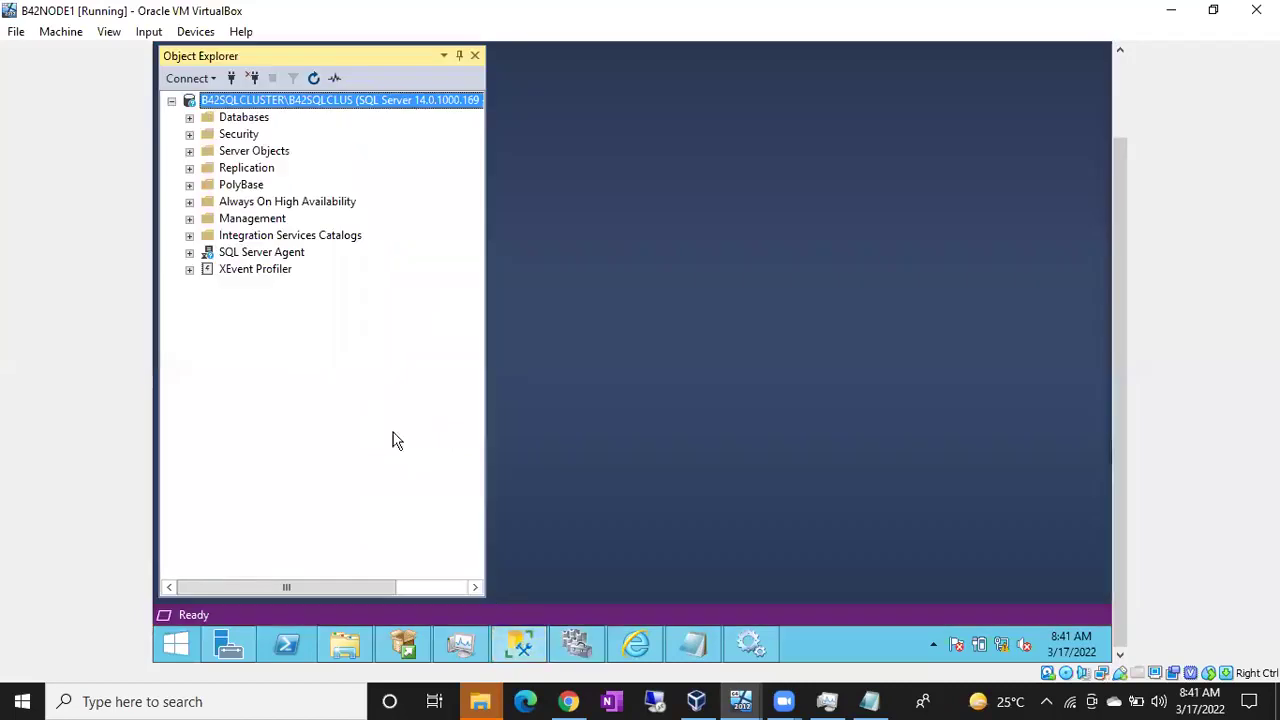
left_click(314, 79)
left_click(757, 638)
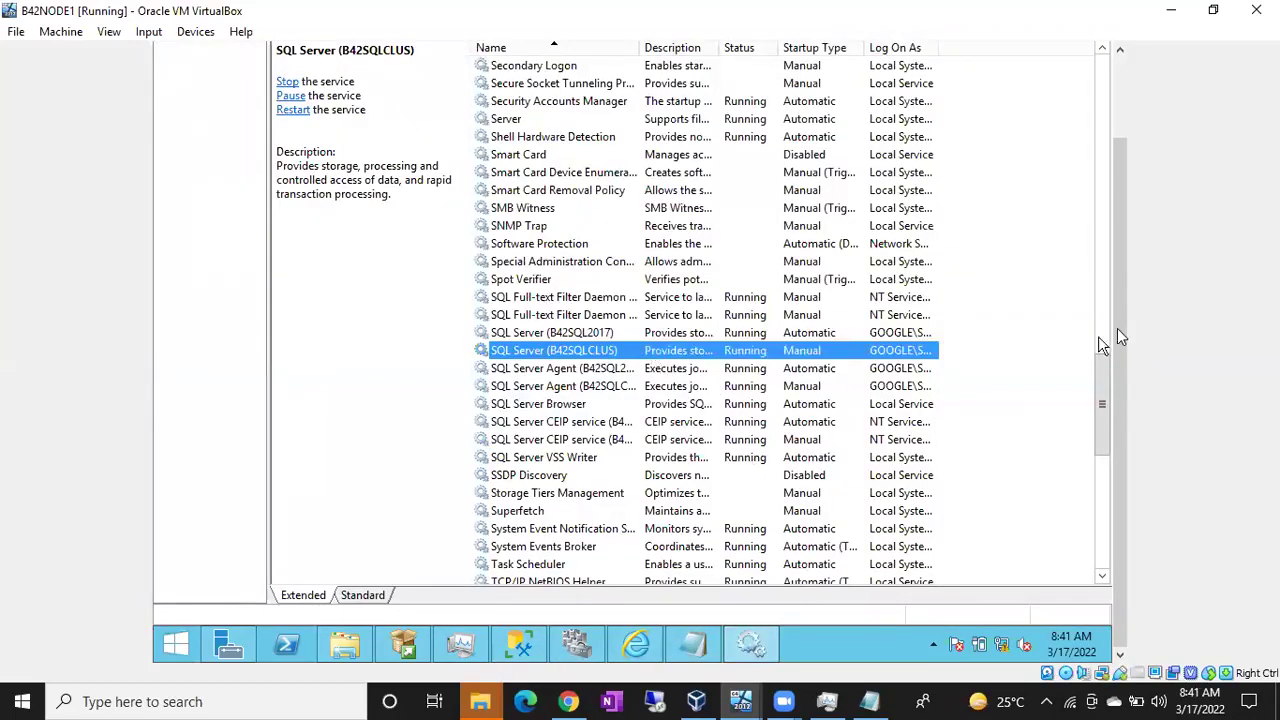
left_click_drag(1107, 375, 1099, 337)
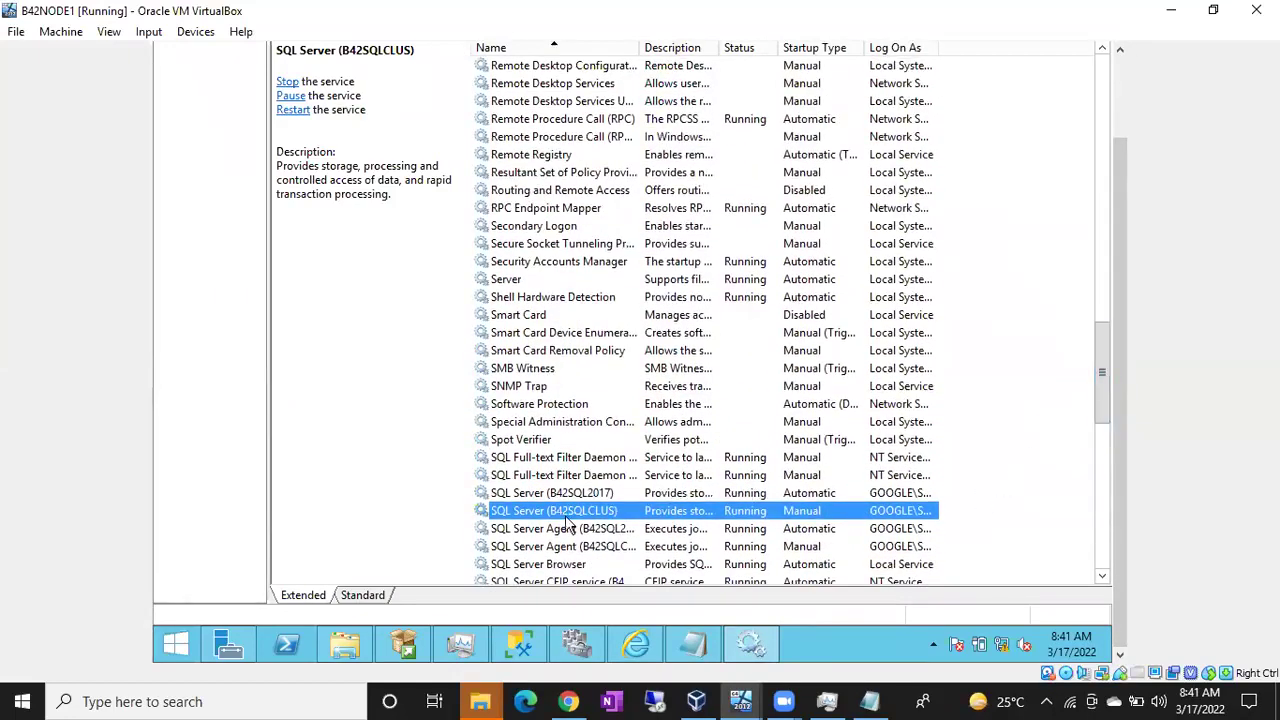
right_click(1022, 424)
left_click(1004, 488)
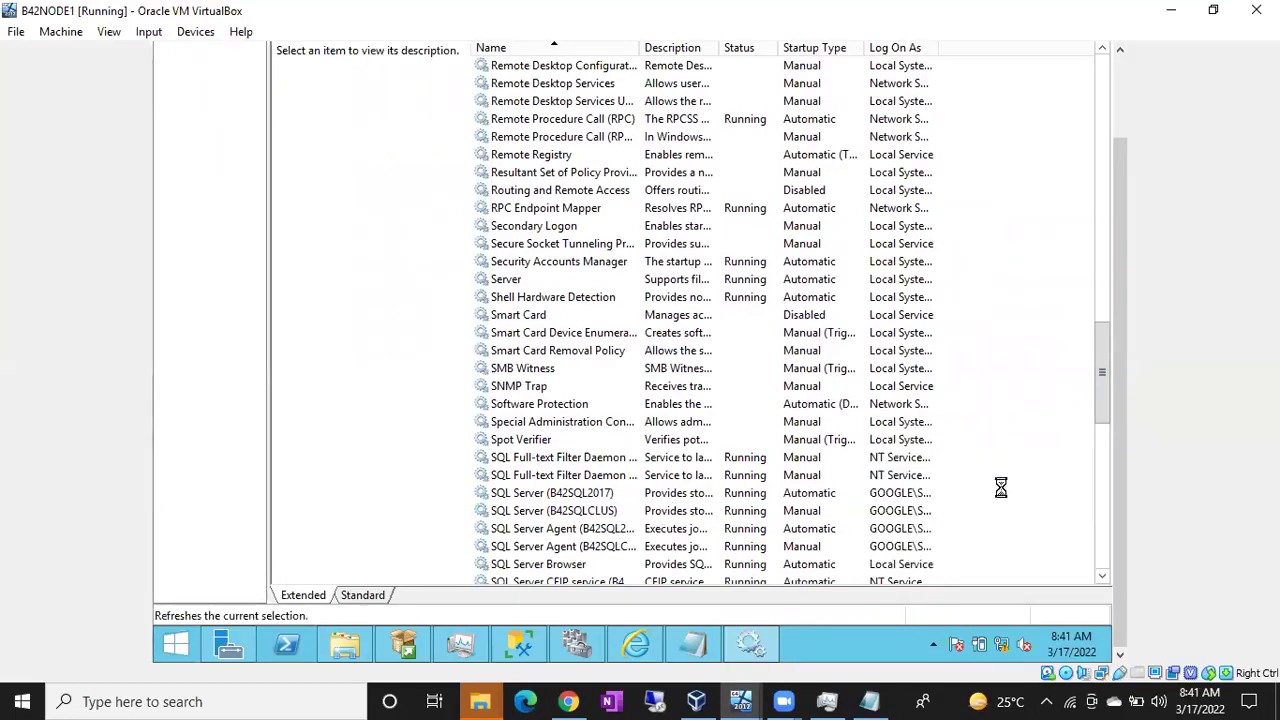
left_click(657, 480)
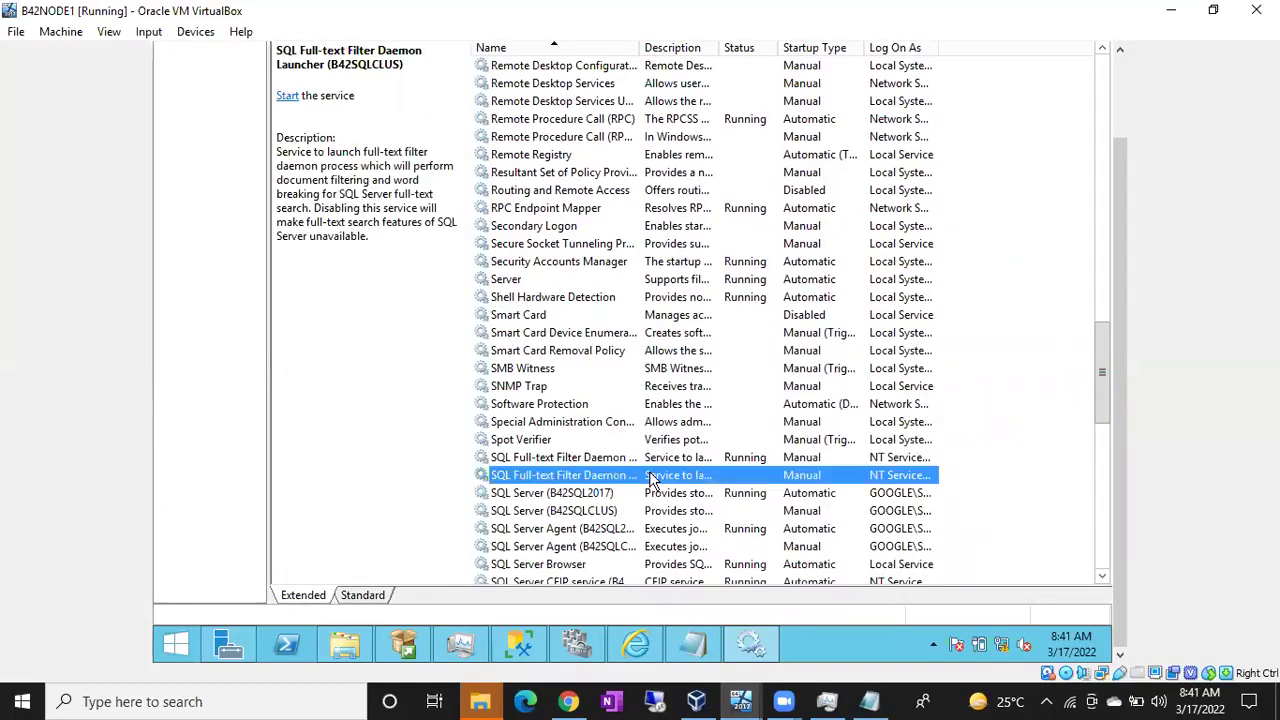
left_click(604, 514)
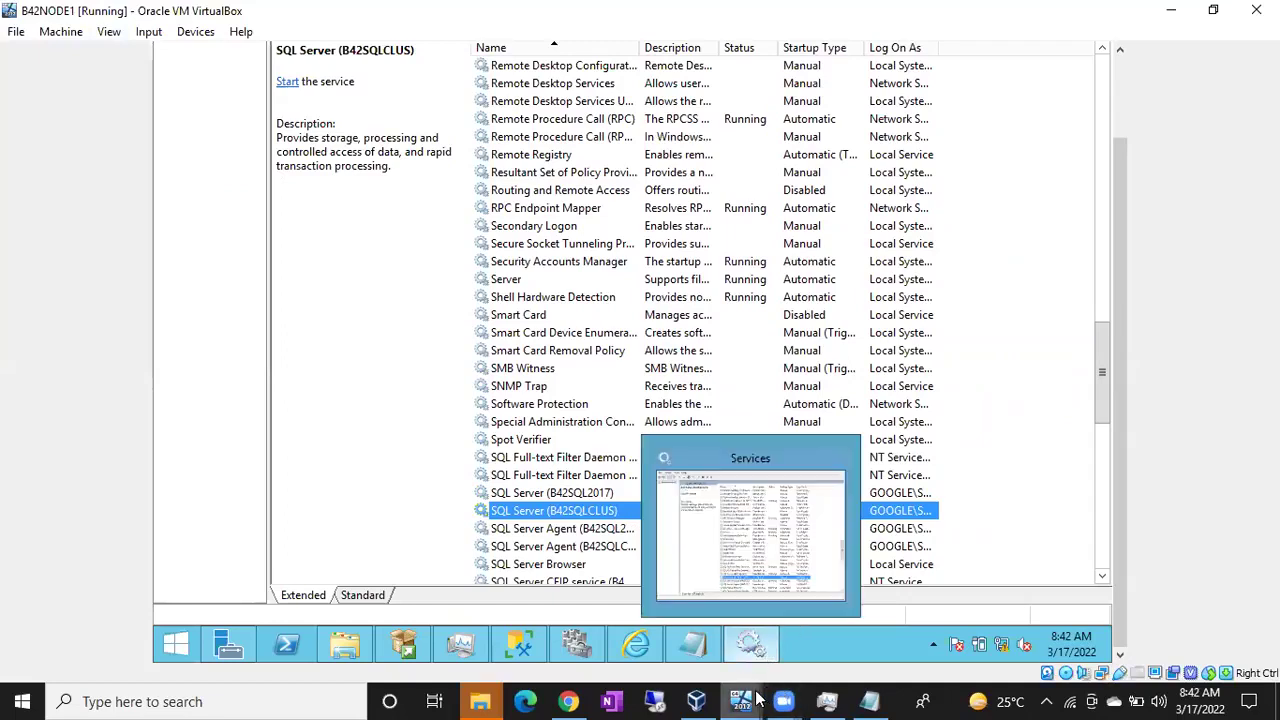
- Switch to the B42NODE2 virtual machine and refresh Services to check the SQL Server (B42SQLCLUS) service status
mouse_move(741, 701)
left_click(881, 649)
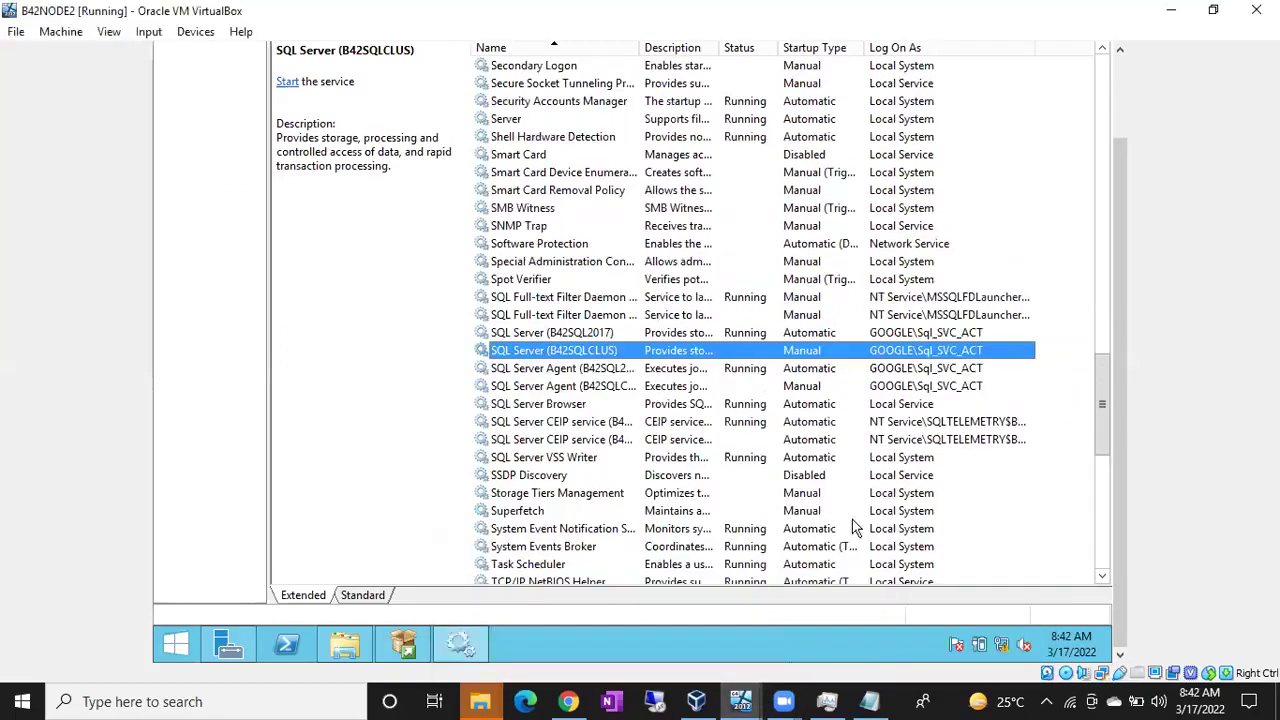
right_click(1065, 376)
left_click(1043, 443)
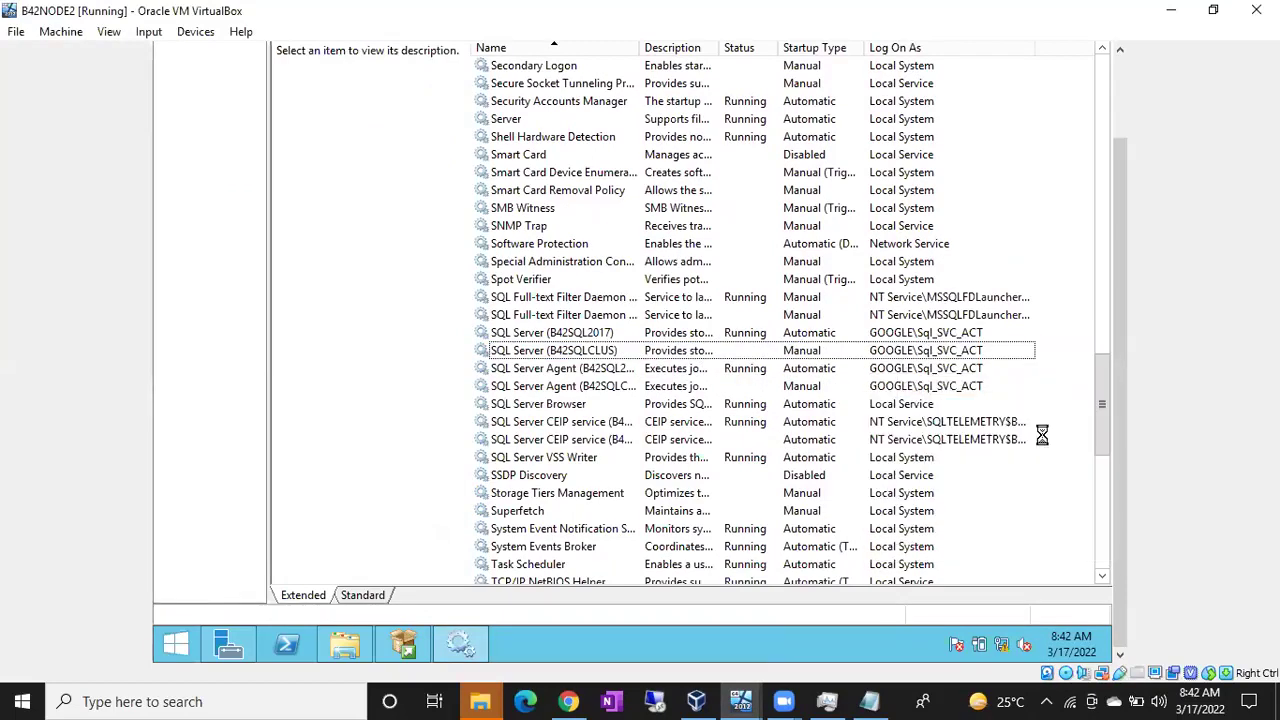
left_click(716, 358)
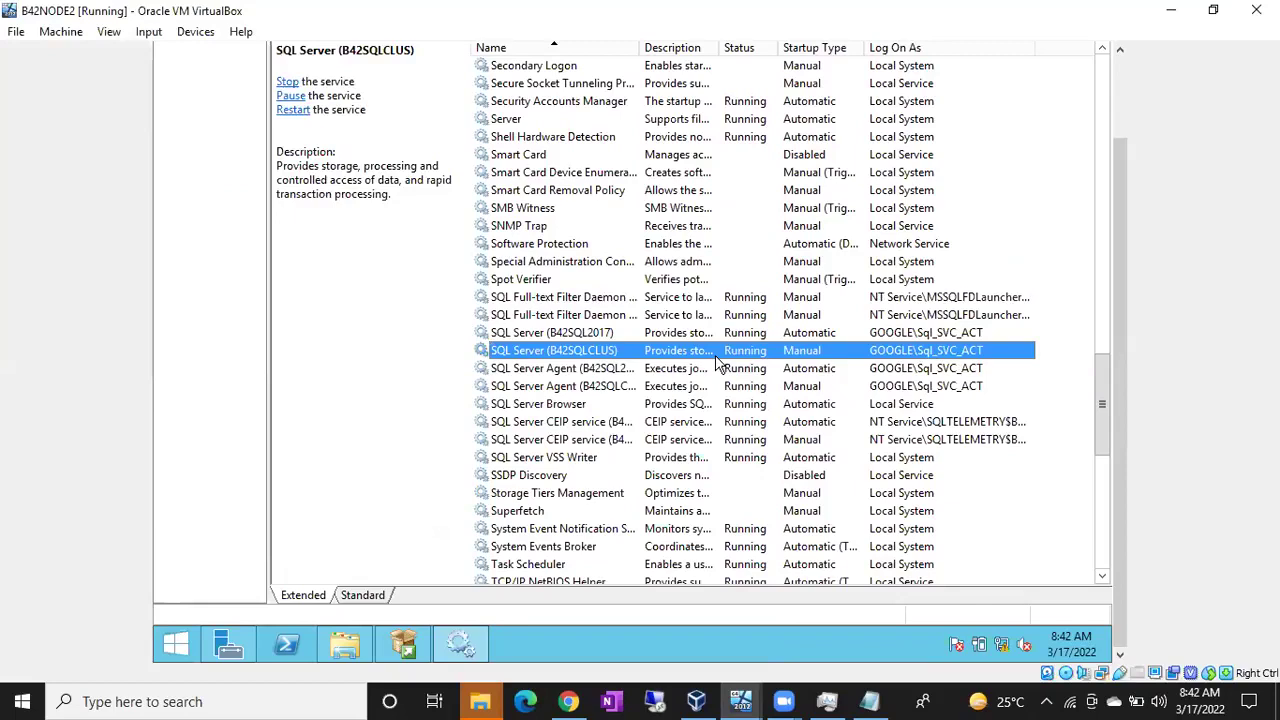
left_click_drag(1106, 383, 1106, 372)
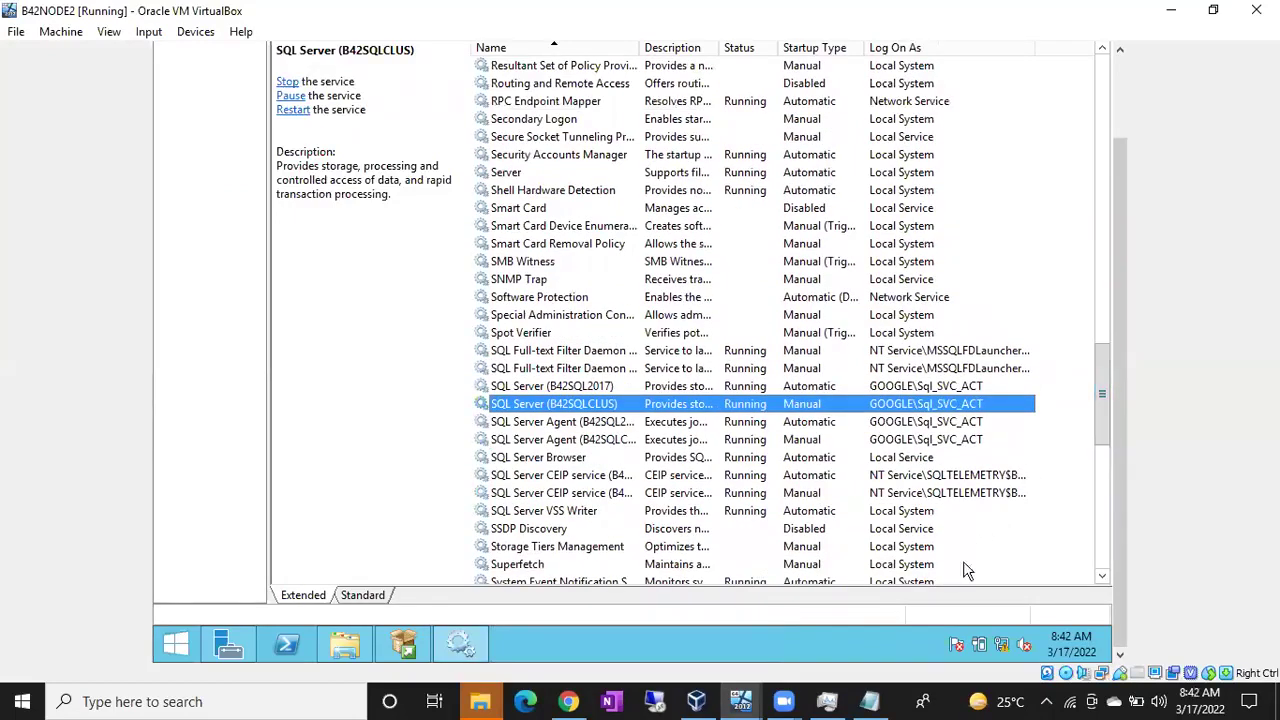
- Return to SQL Server Management Studio on the B42NODE1 virtual machine, refresh the clustered server and expand its Databases folder
mouse_move(755, 695)
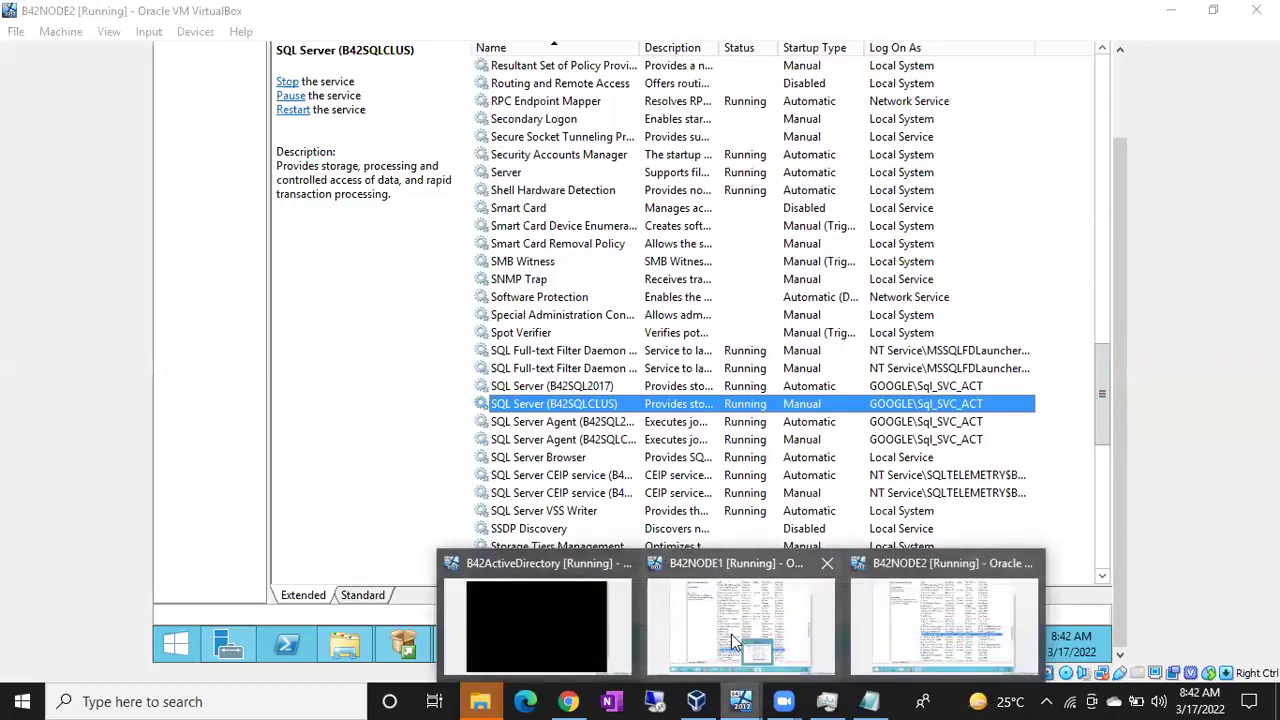
left_click(731, 634)
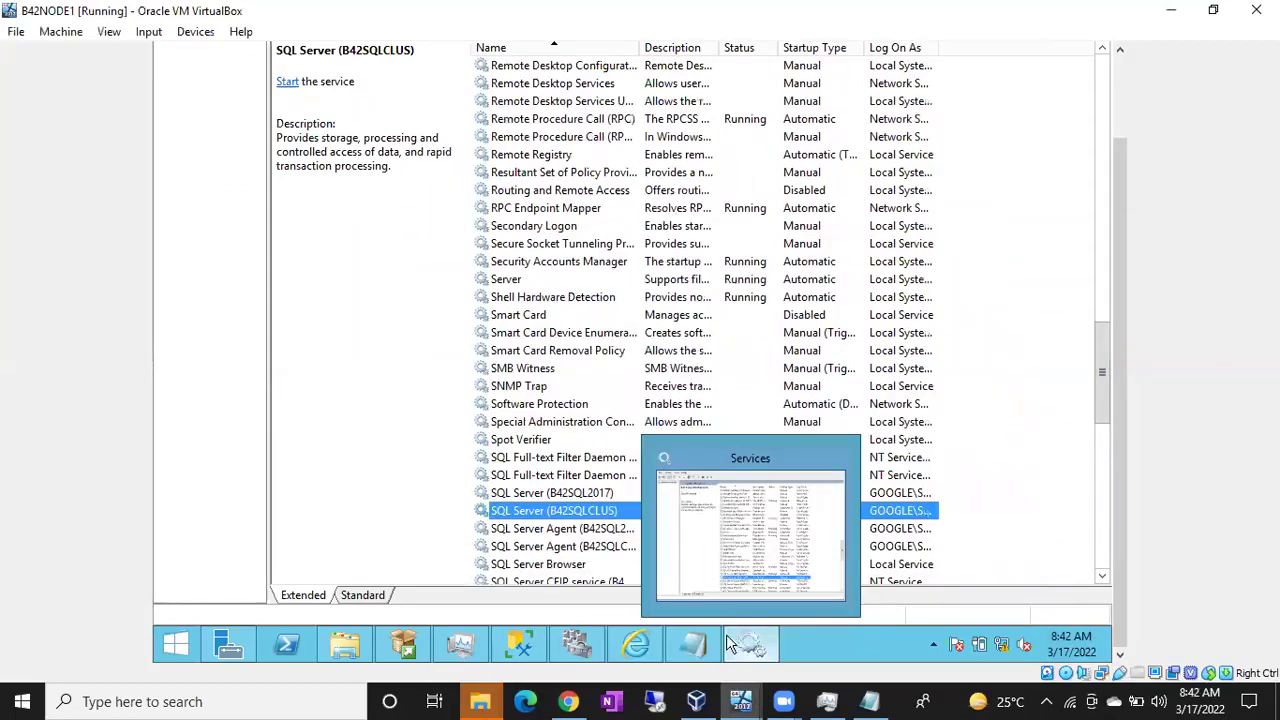
left_click(515, 637)
left_click(316, 84)
left_click(236, 118)
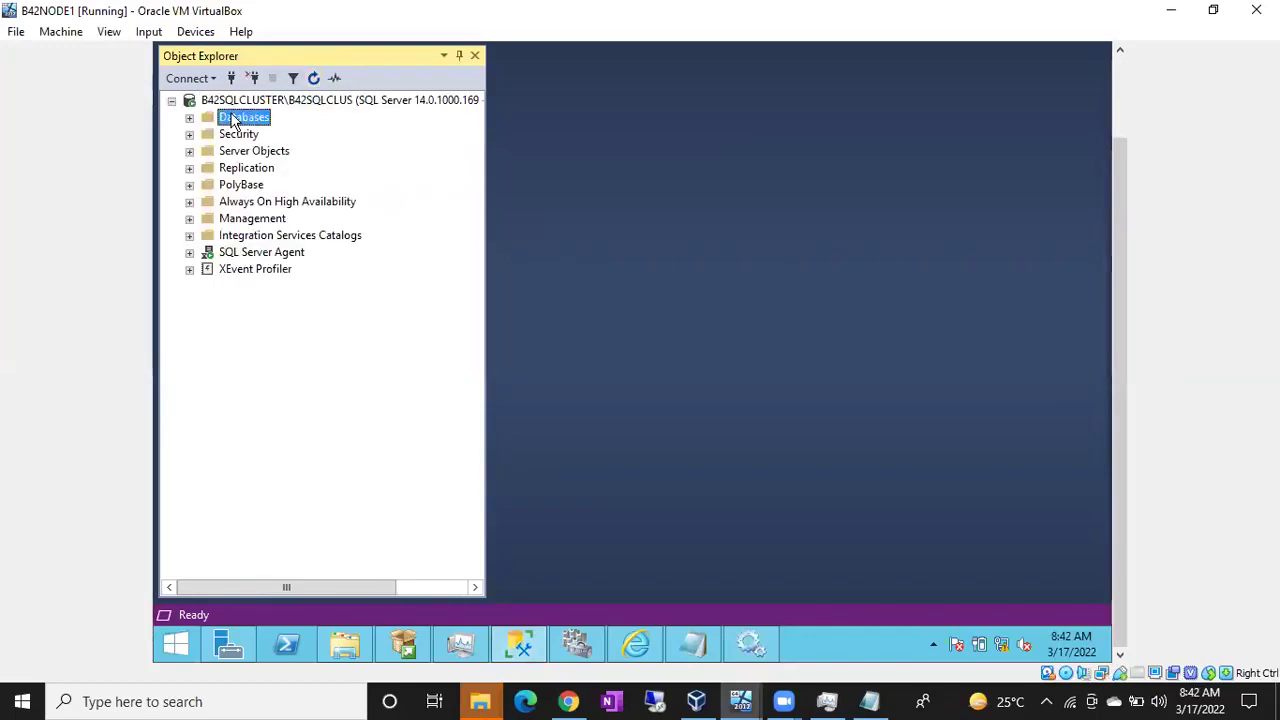
left_click(189, 119)
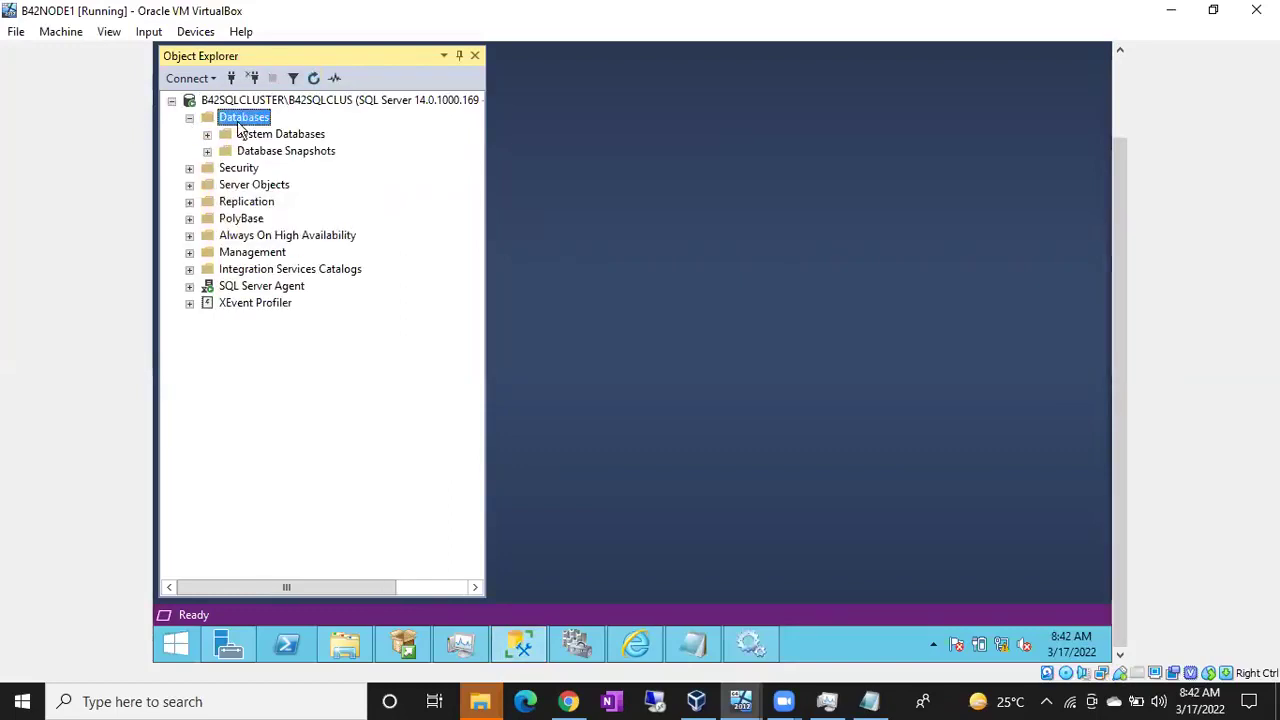
- Create a new database named CluDatabaseDemo on the clustered instance, keeping the default data and log file paths
right_click(239, 127)
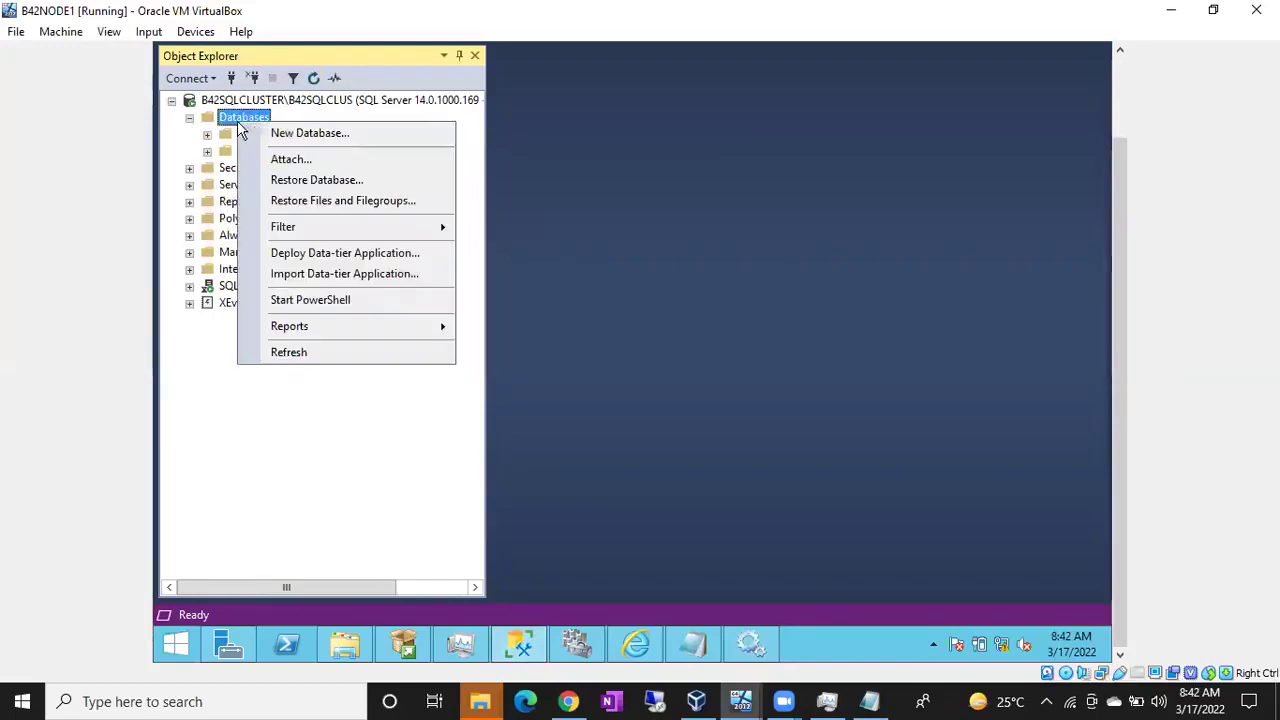
left_click(299, 143)
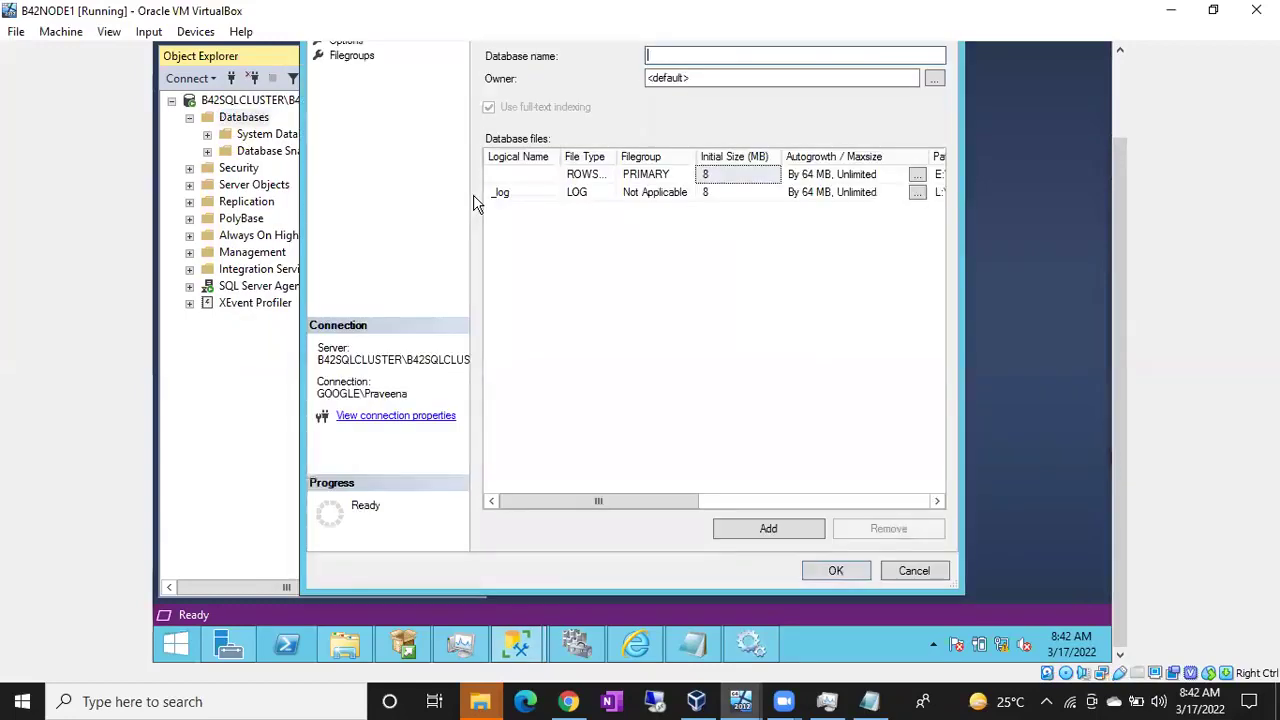
scroll(1121, 249, "up", 3)
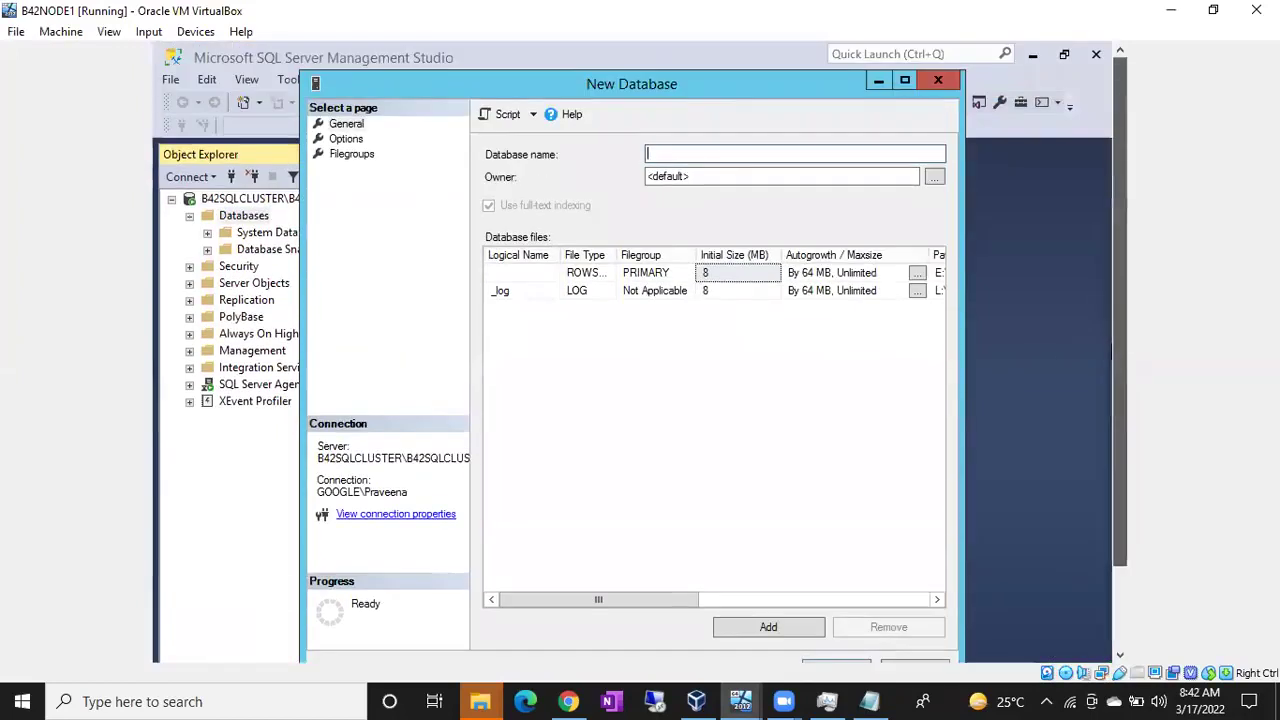
left_click(906, 81)
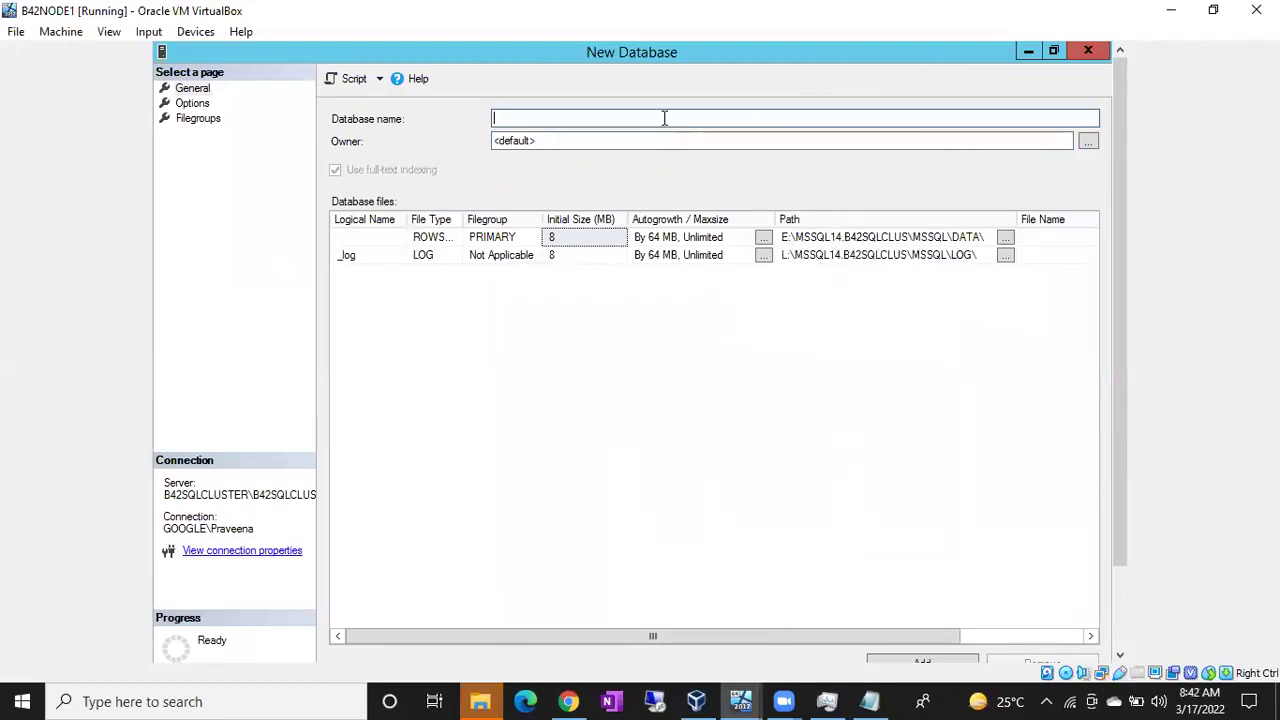
type("CluDatabaseDemo")
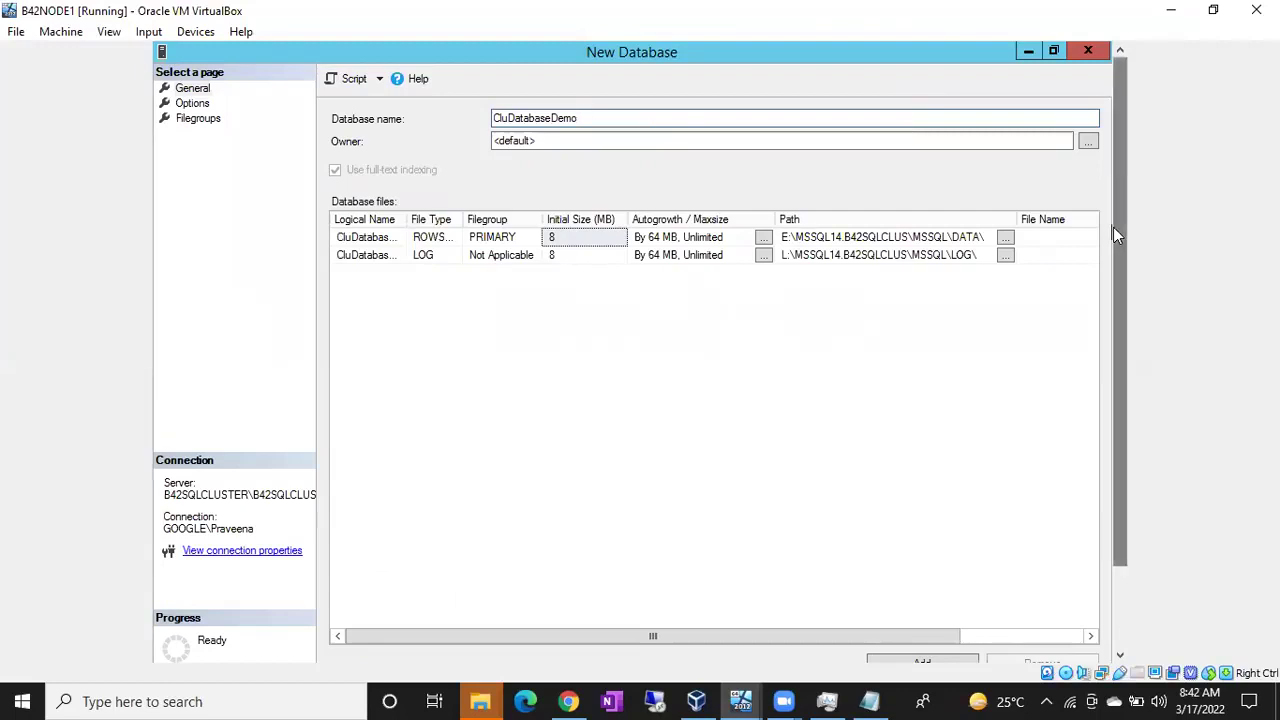
left_click_drag(1113, 227, 1115, 377)
left_click(988, 607)
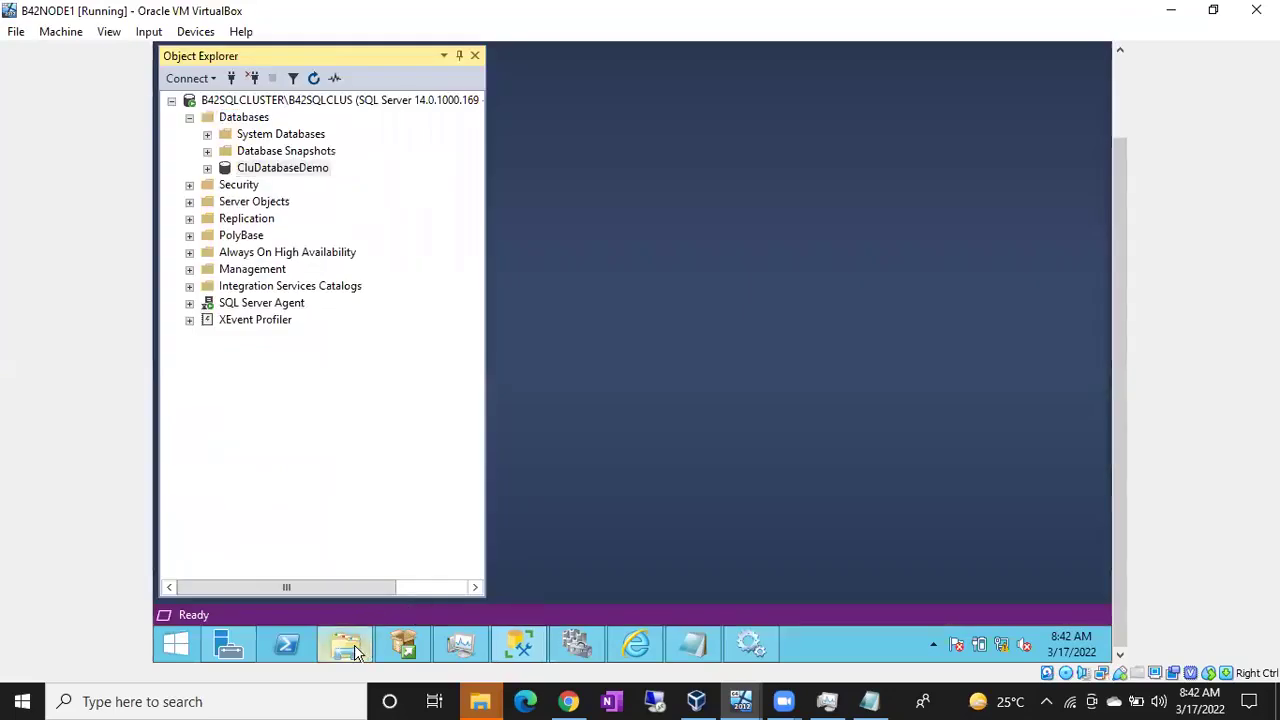
- Refresh This PC in File Explorer to check which drives B42NODE1 holds, and switch to Failover Cluster Manager
left_click(345, 645)
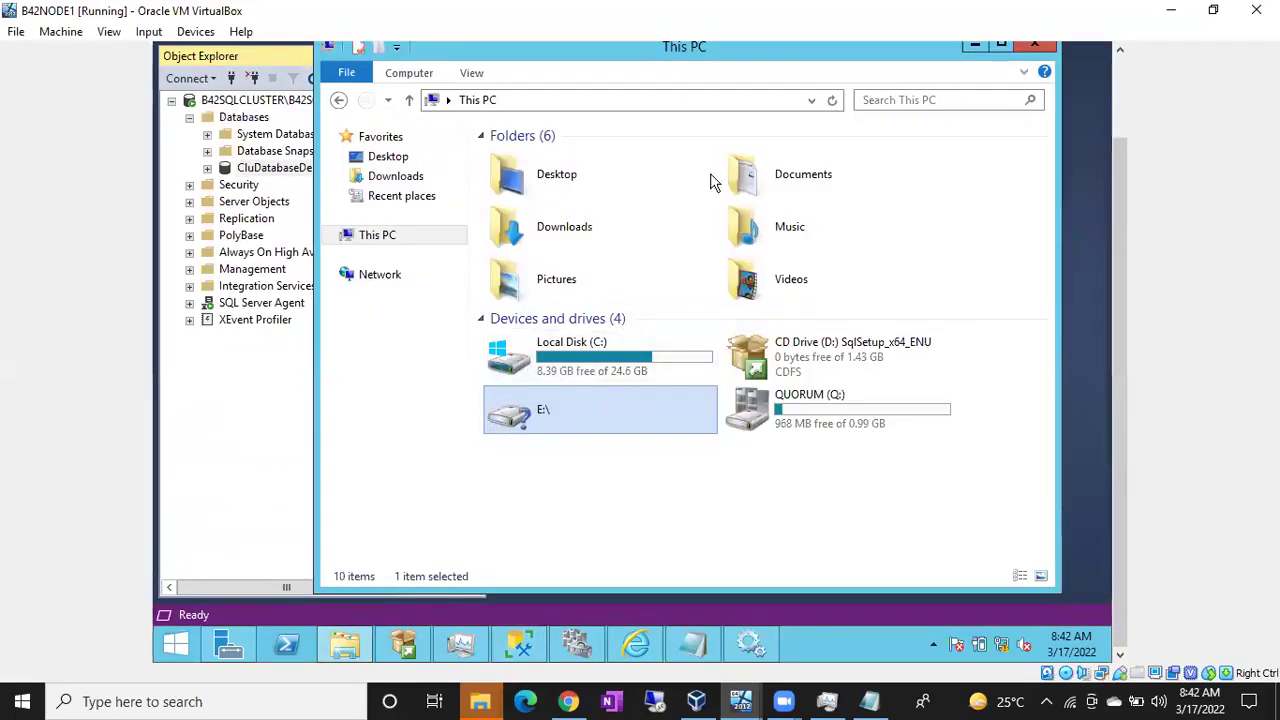
left_click(832, 100)
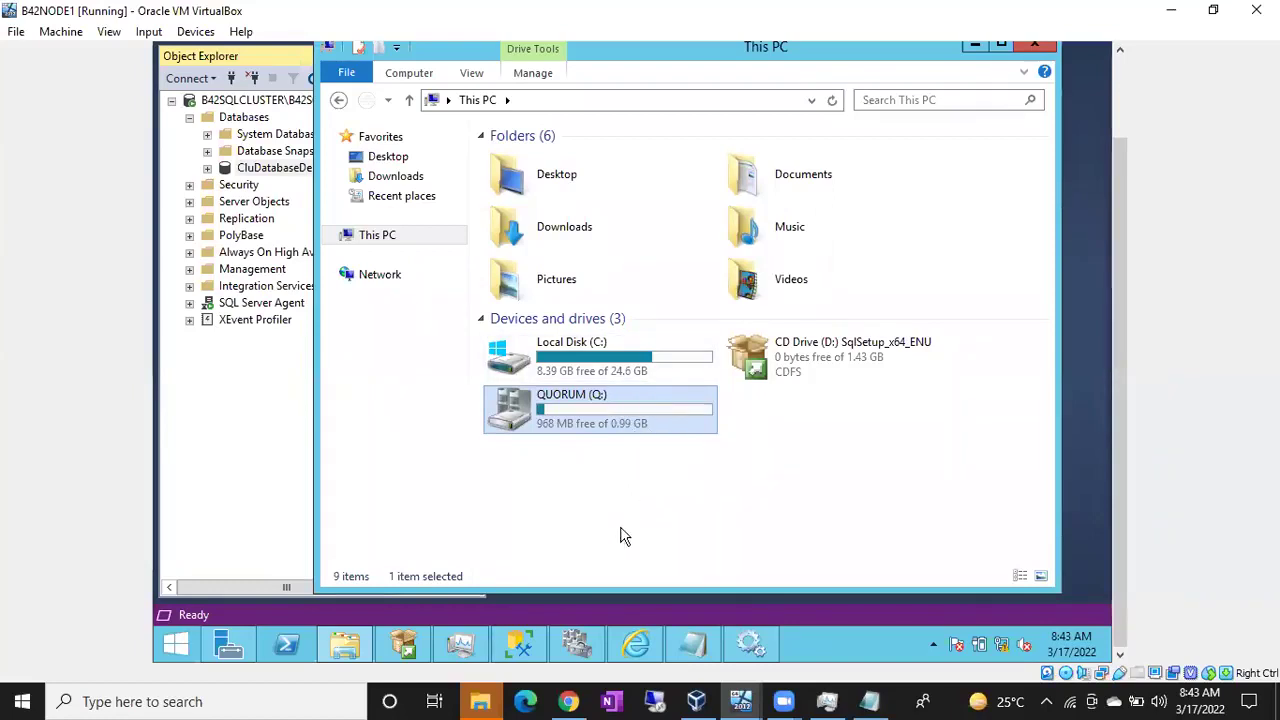
left_click(577, 648)
left_click_drag(1121, 163, 1117, 84)
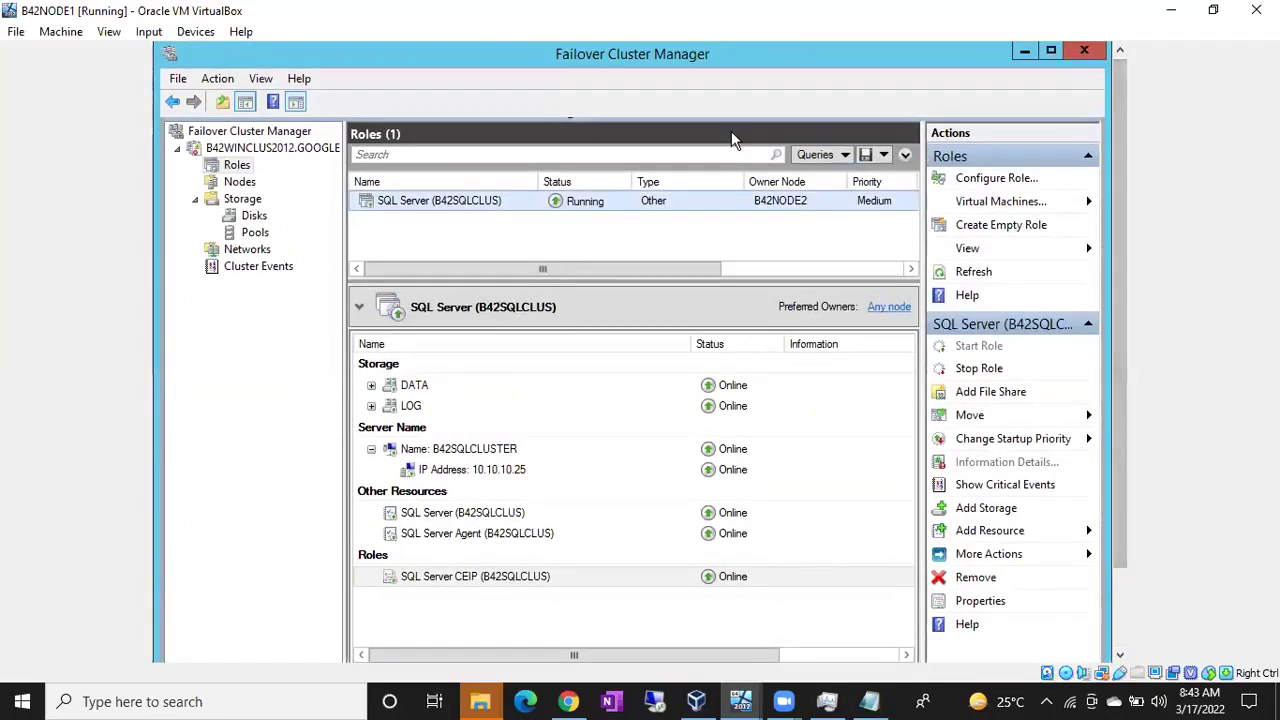
- Compare the current host server in the B42WINCLUS2012 cluster summary with the owner node of the SQL Server (B42SQLCLUS) role
left_click(308, 153)
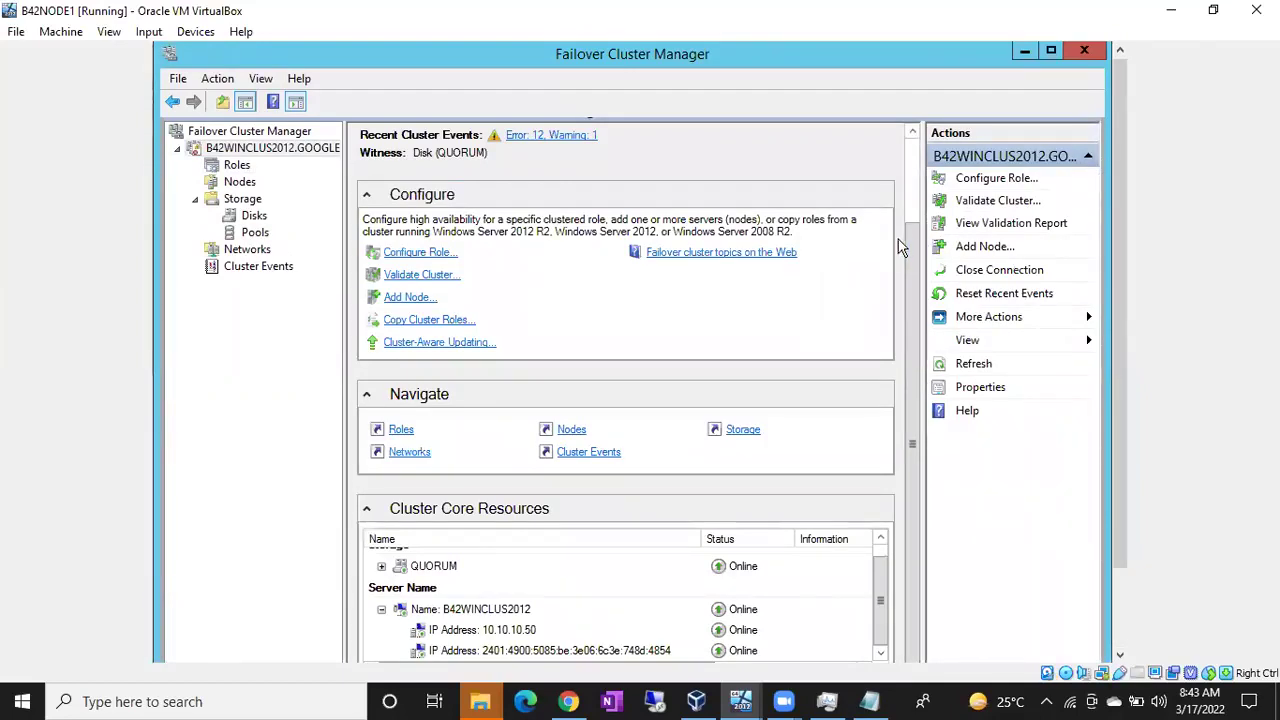
left_click_drag(914, 257, 910, 170)
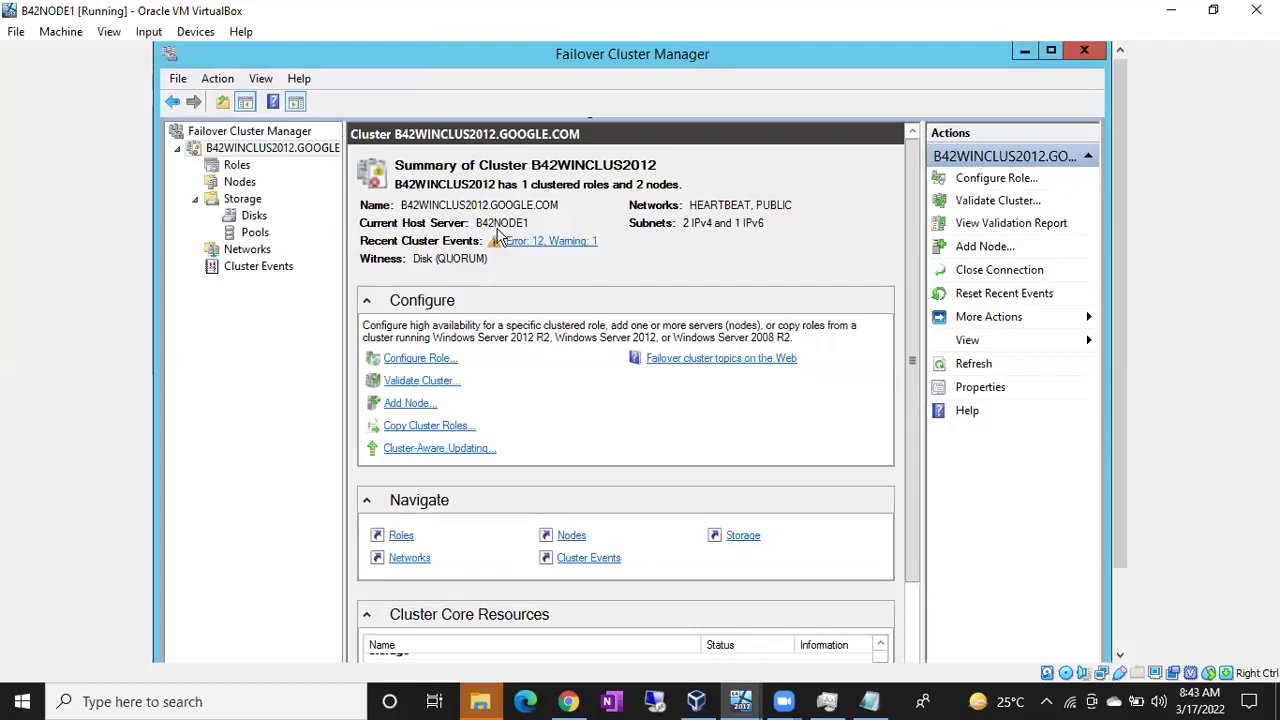
left_click(228, 166)
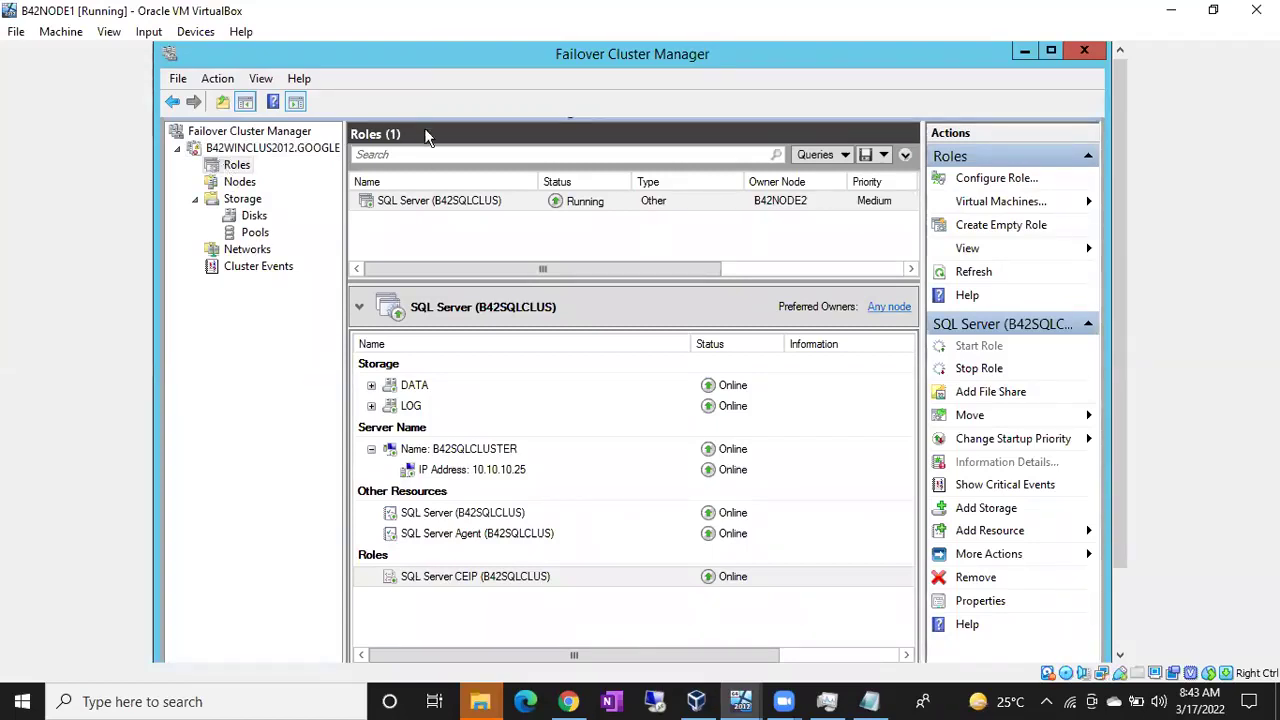
left_click(434, 207)
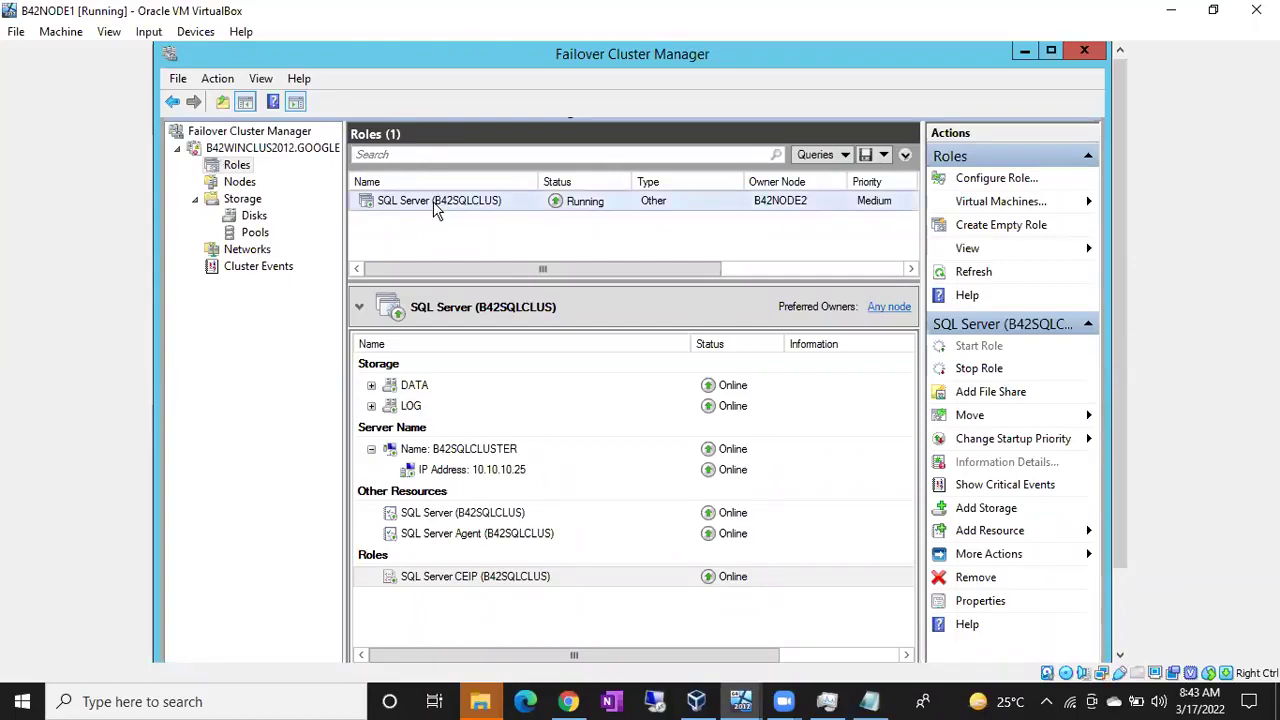
left_click(248, 148)
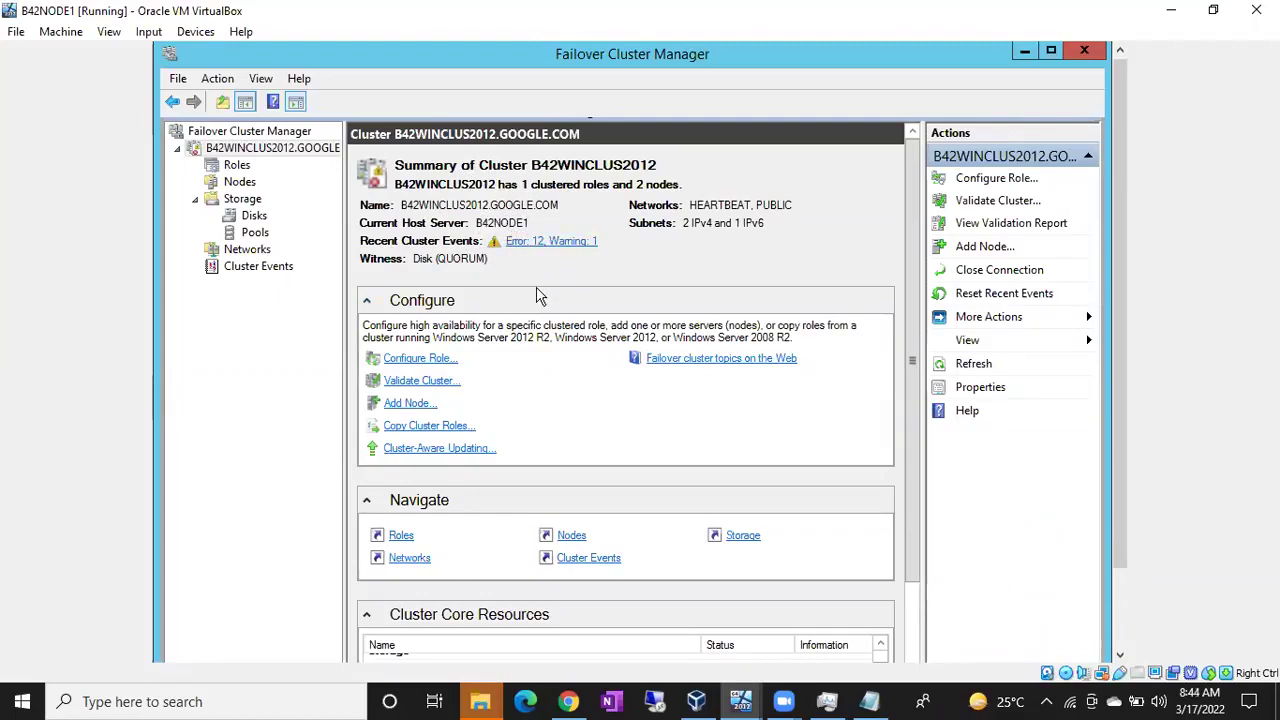
- Review the assignment and owner node of the QUORUM, LOG and DATA cluster disks, and return to the Roles view
left_click(264, 217)
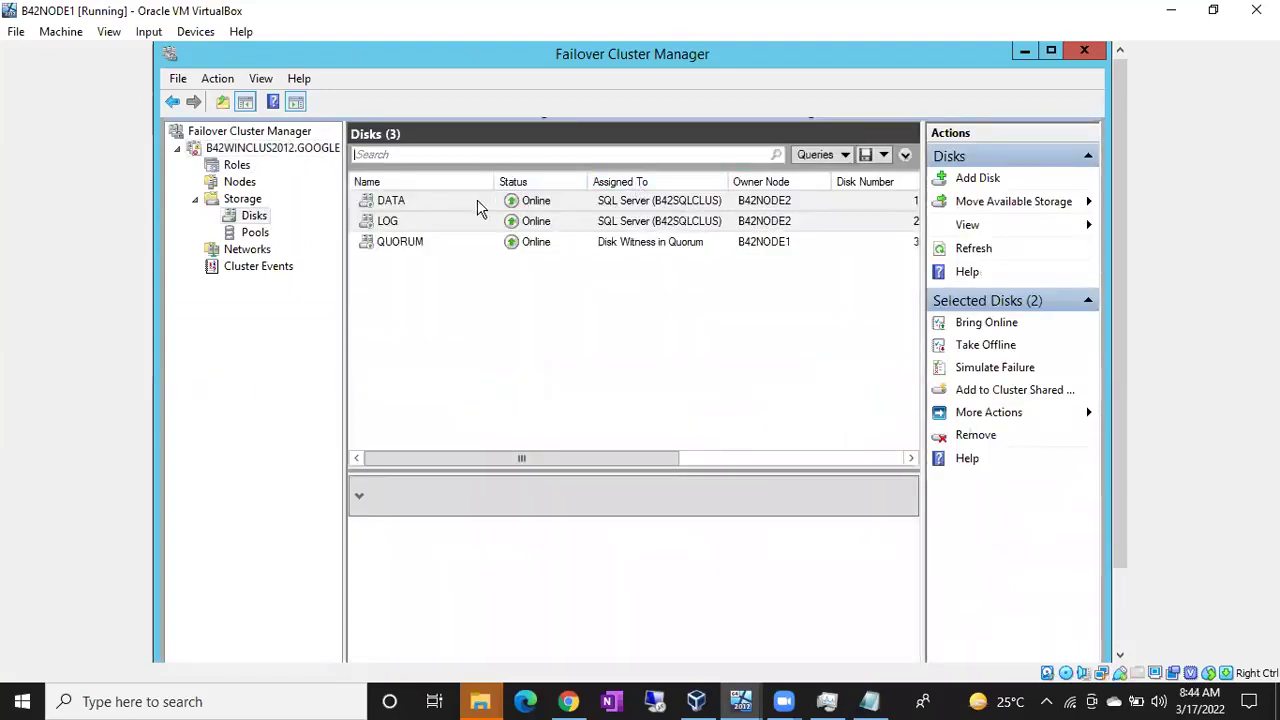
left_click(668, 245)
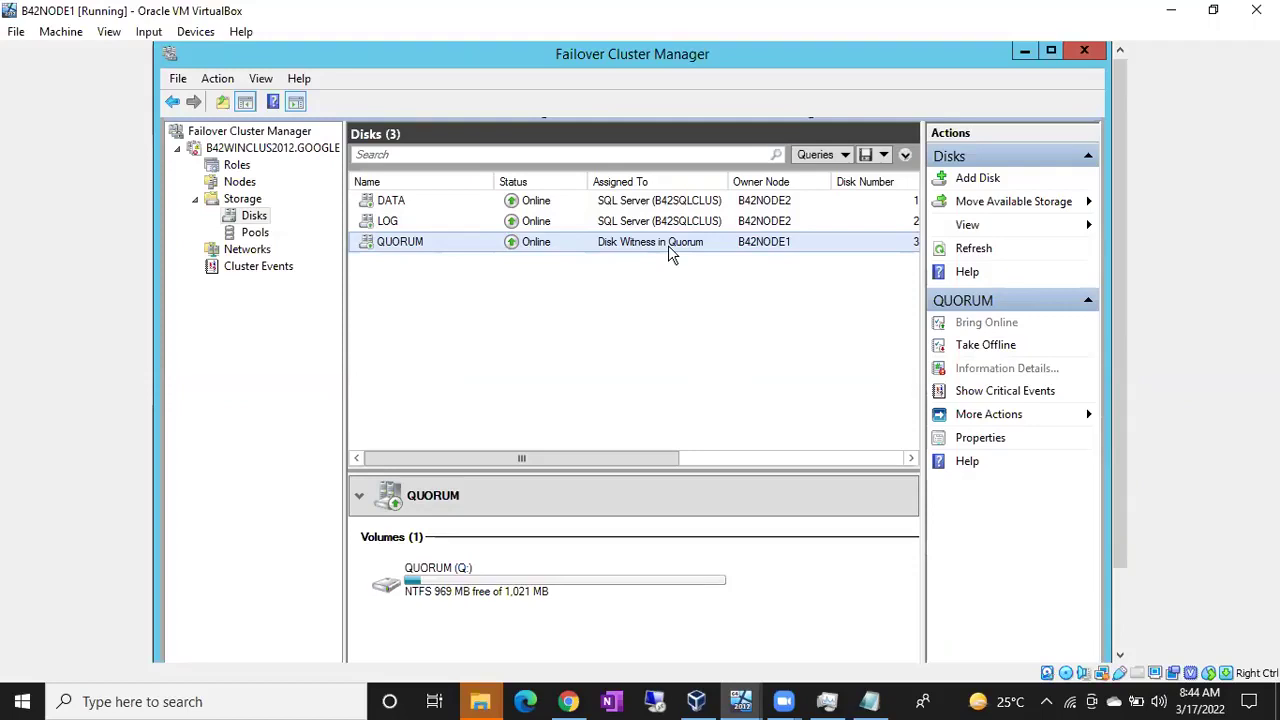
left_click(620, 221)
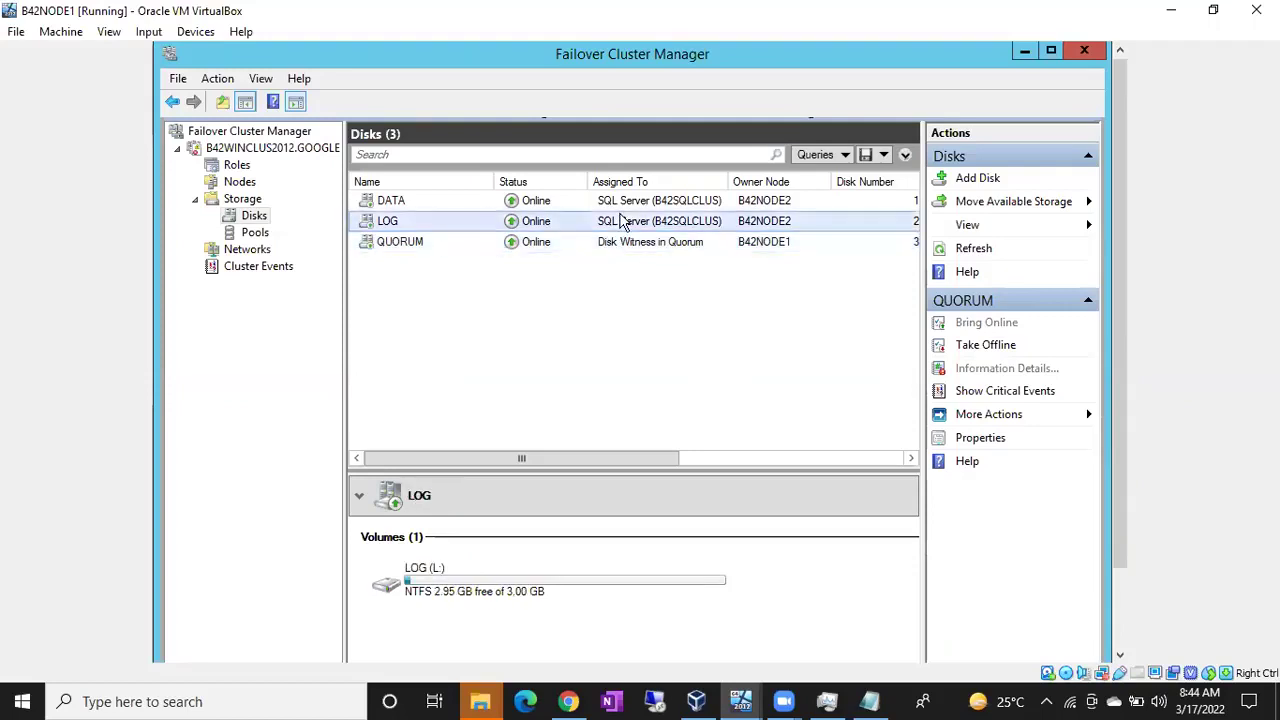
left_click(626, 201)
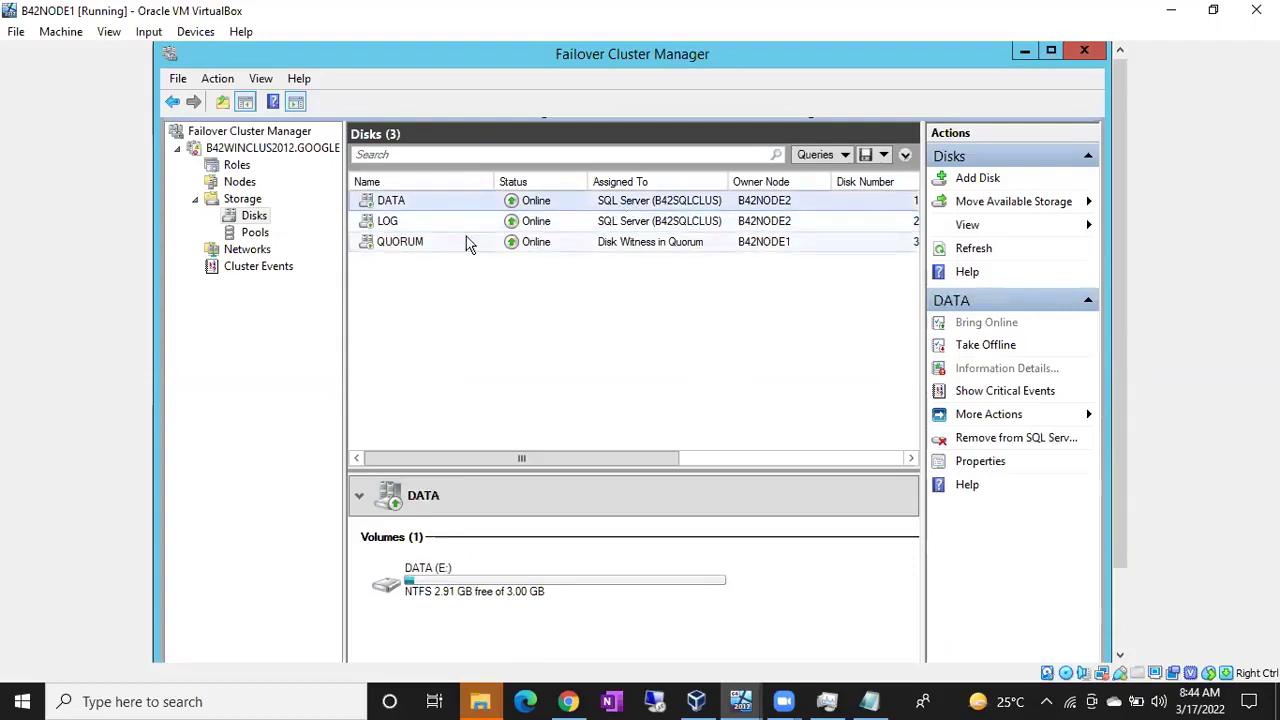
left_click(238, 166)
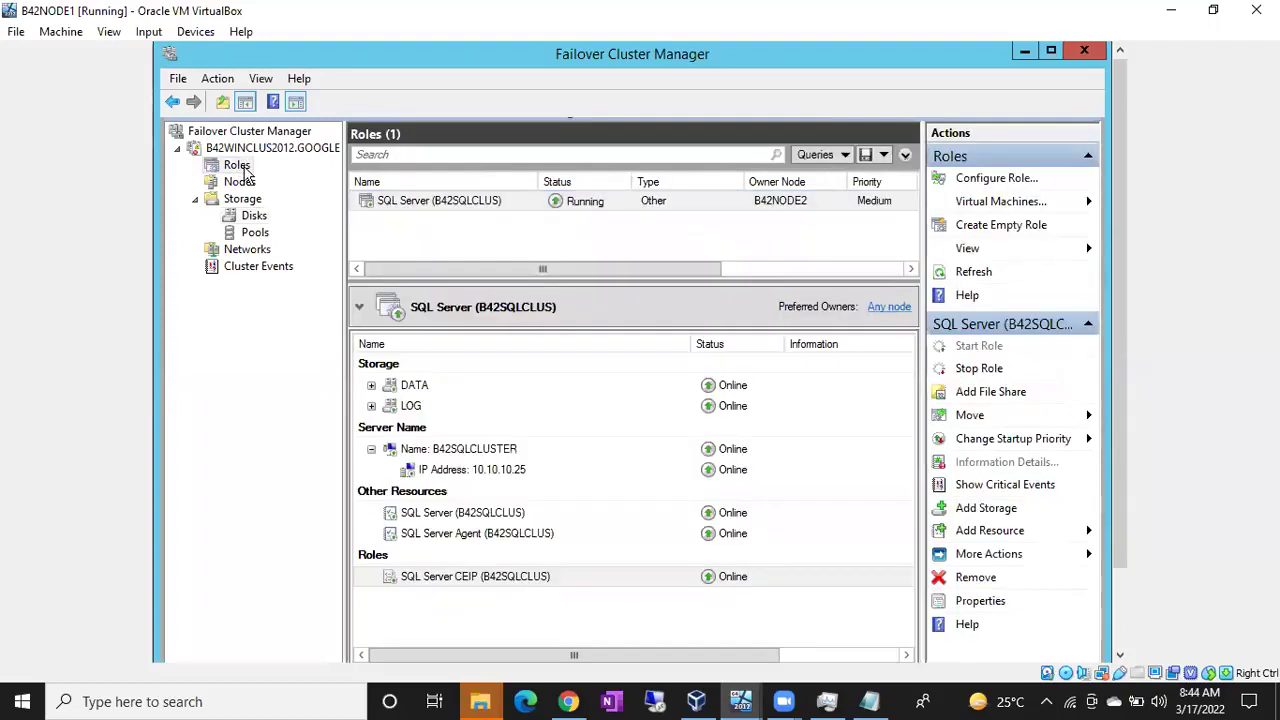